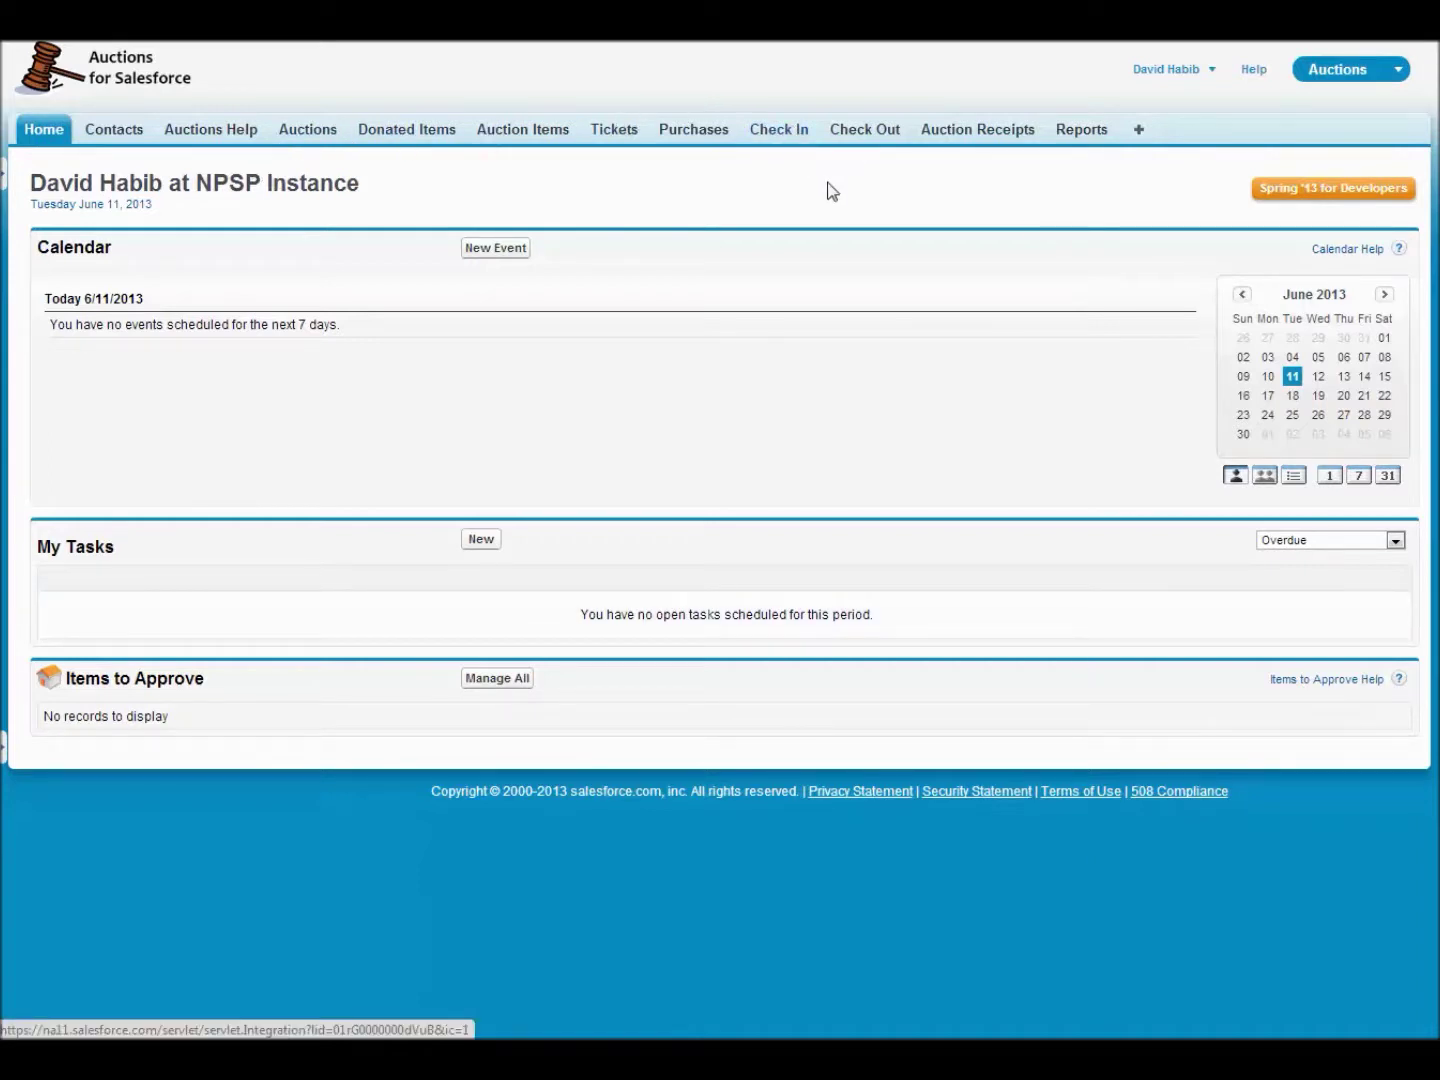
- Go to the Auction Check In page for My Newer Auction
click(792, 137)
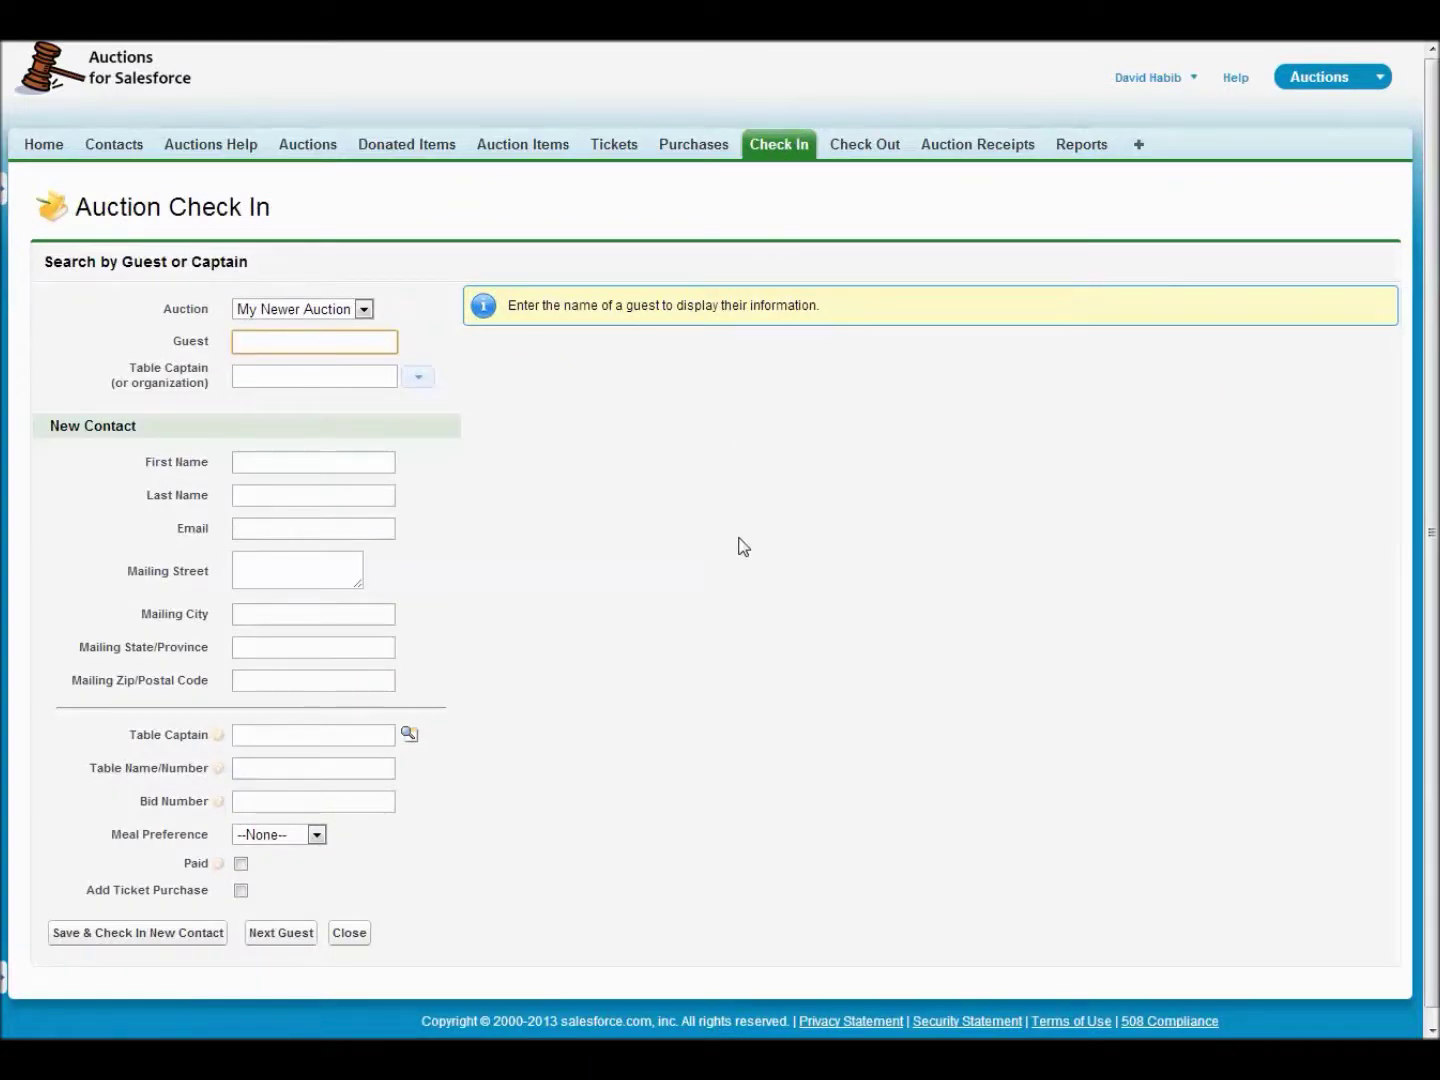
- Search for the guest by surname and load her details: bid number 106, table 12
text(habib)
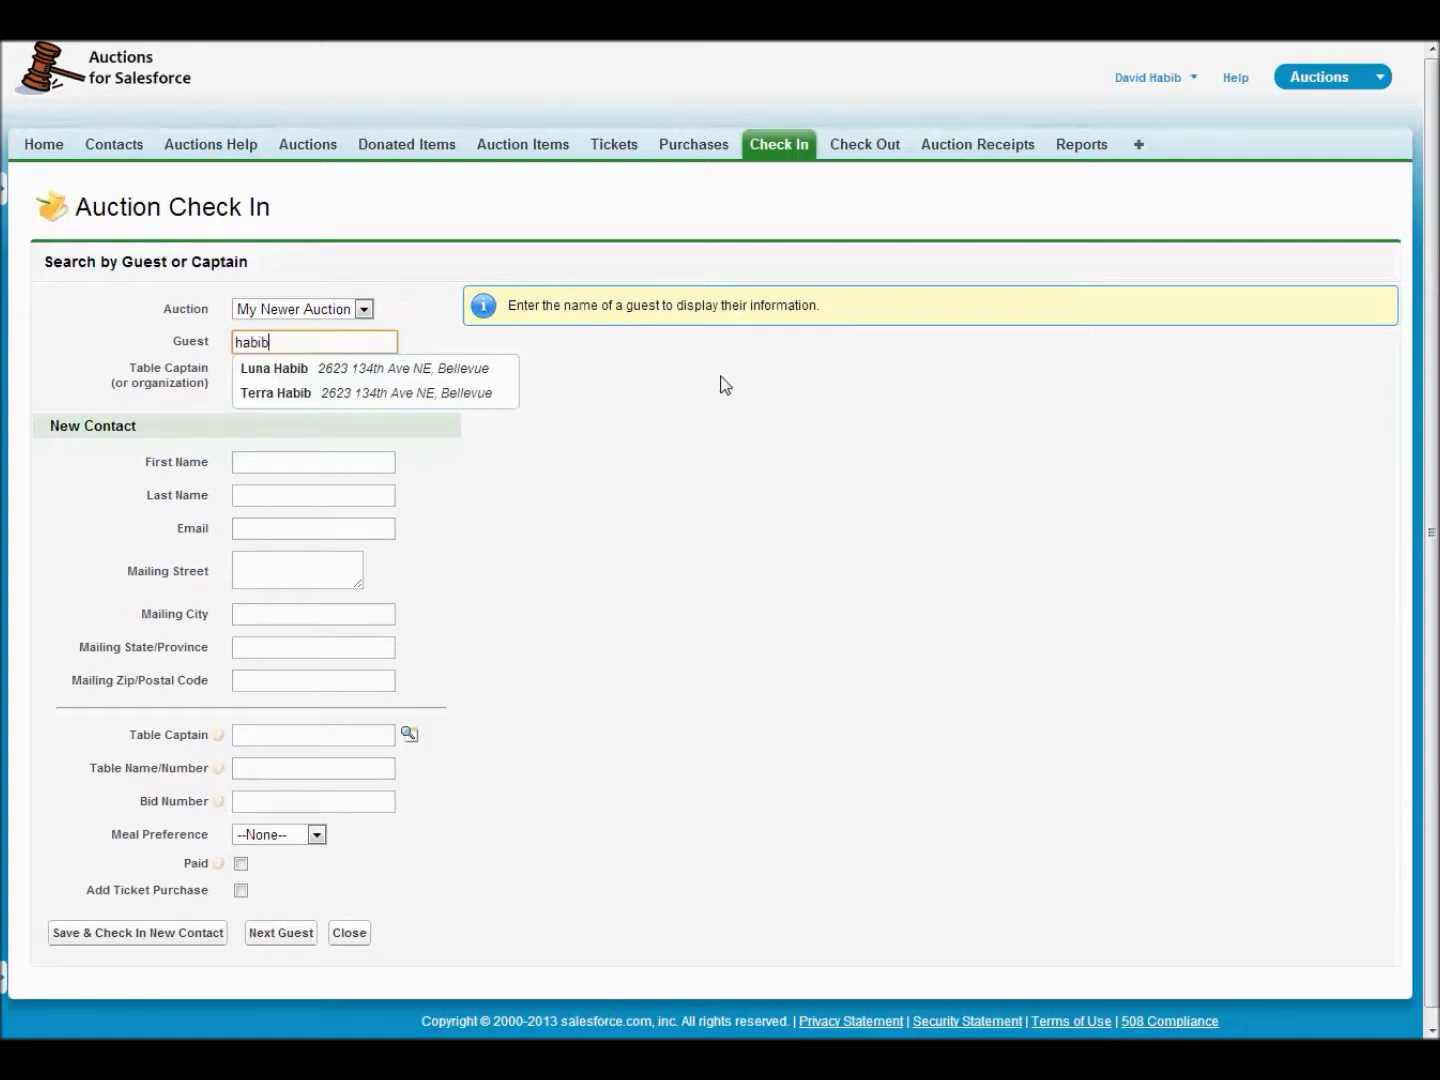
click(358, 395)
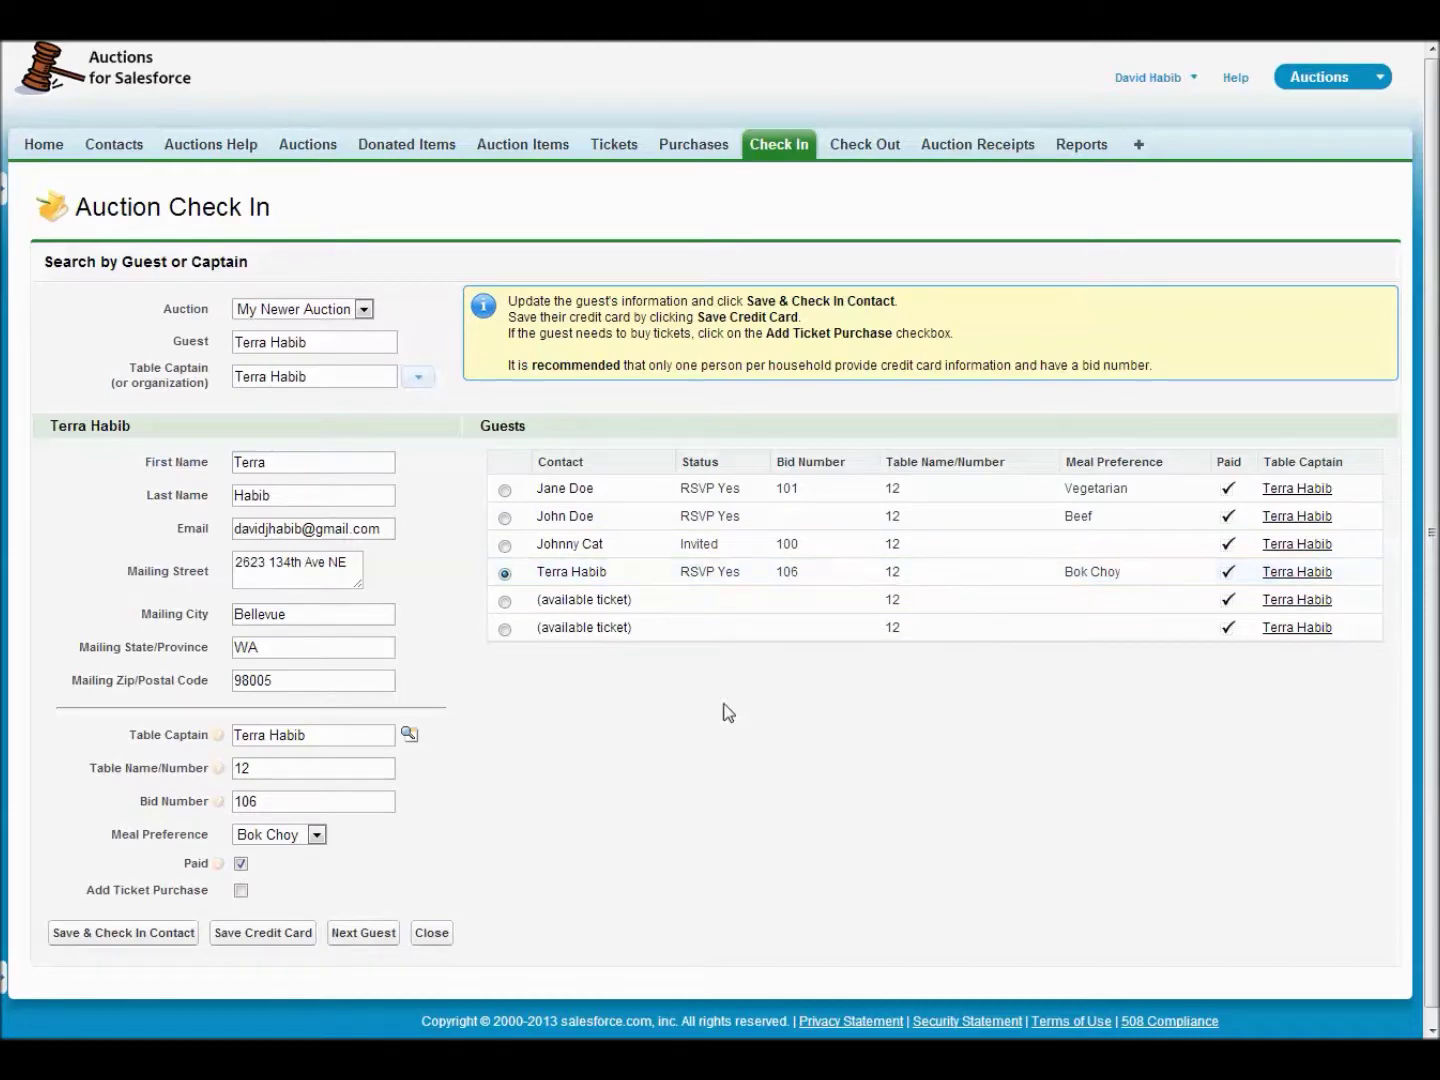
- Bring up the credit card payment form, prefilled with payer details and VISA
click(275, 934)
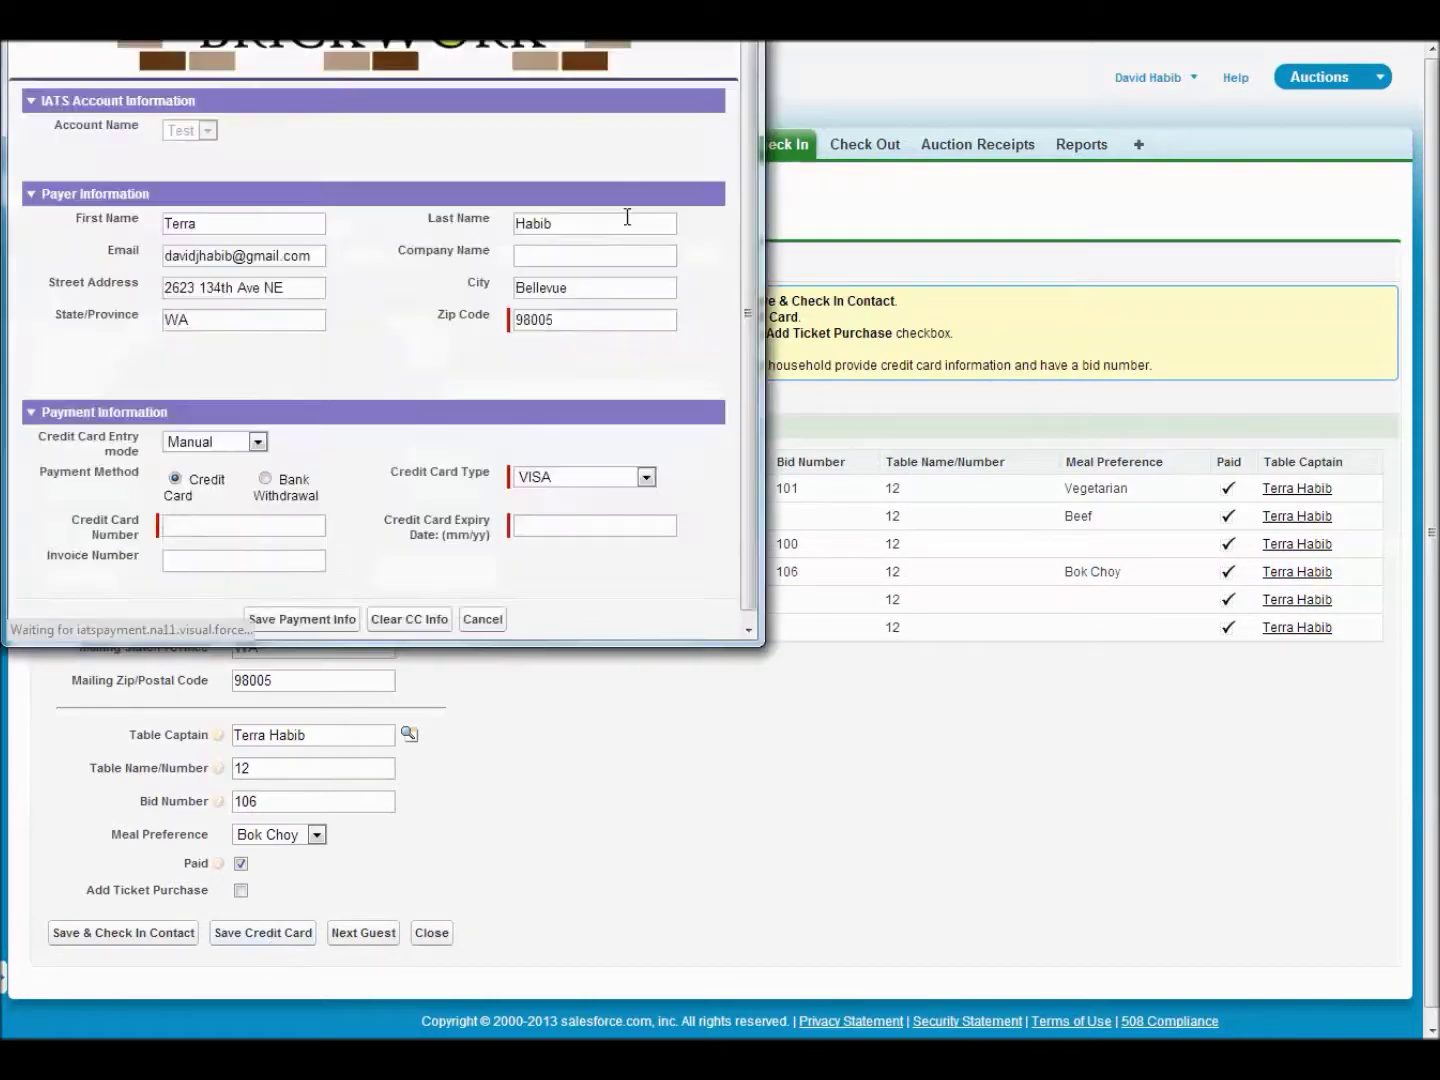
- Close the credit card payment window without saving any card details
drag(554, 0, 771, 107)
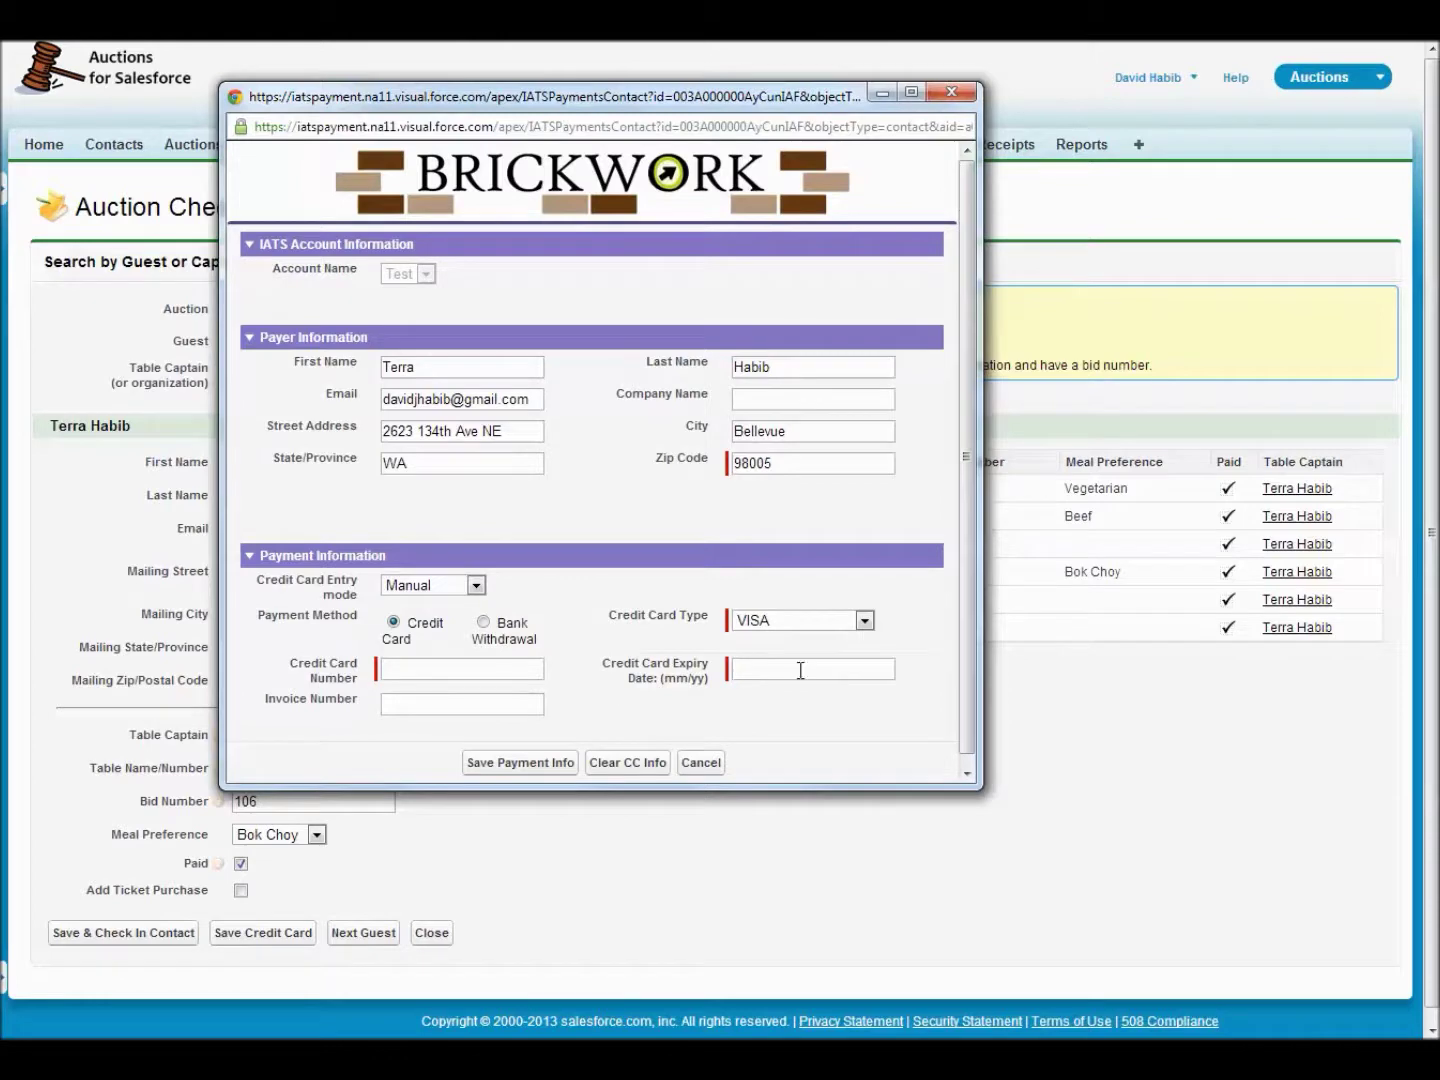
click(436, 676)
click(709, 766)
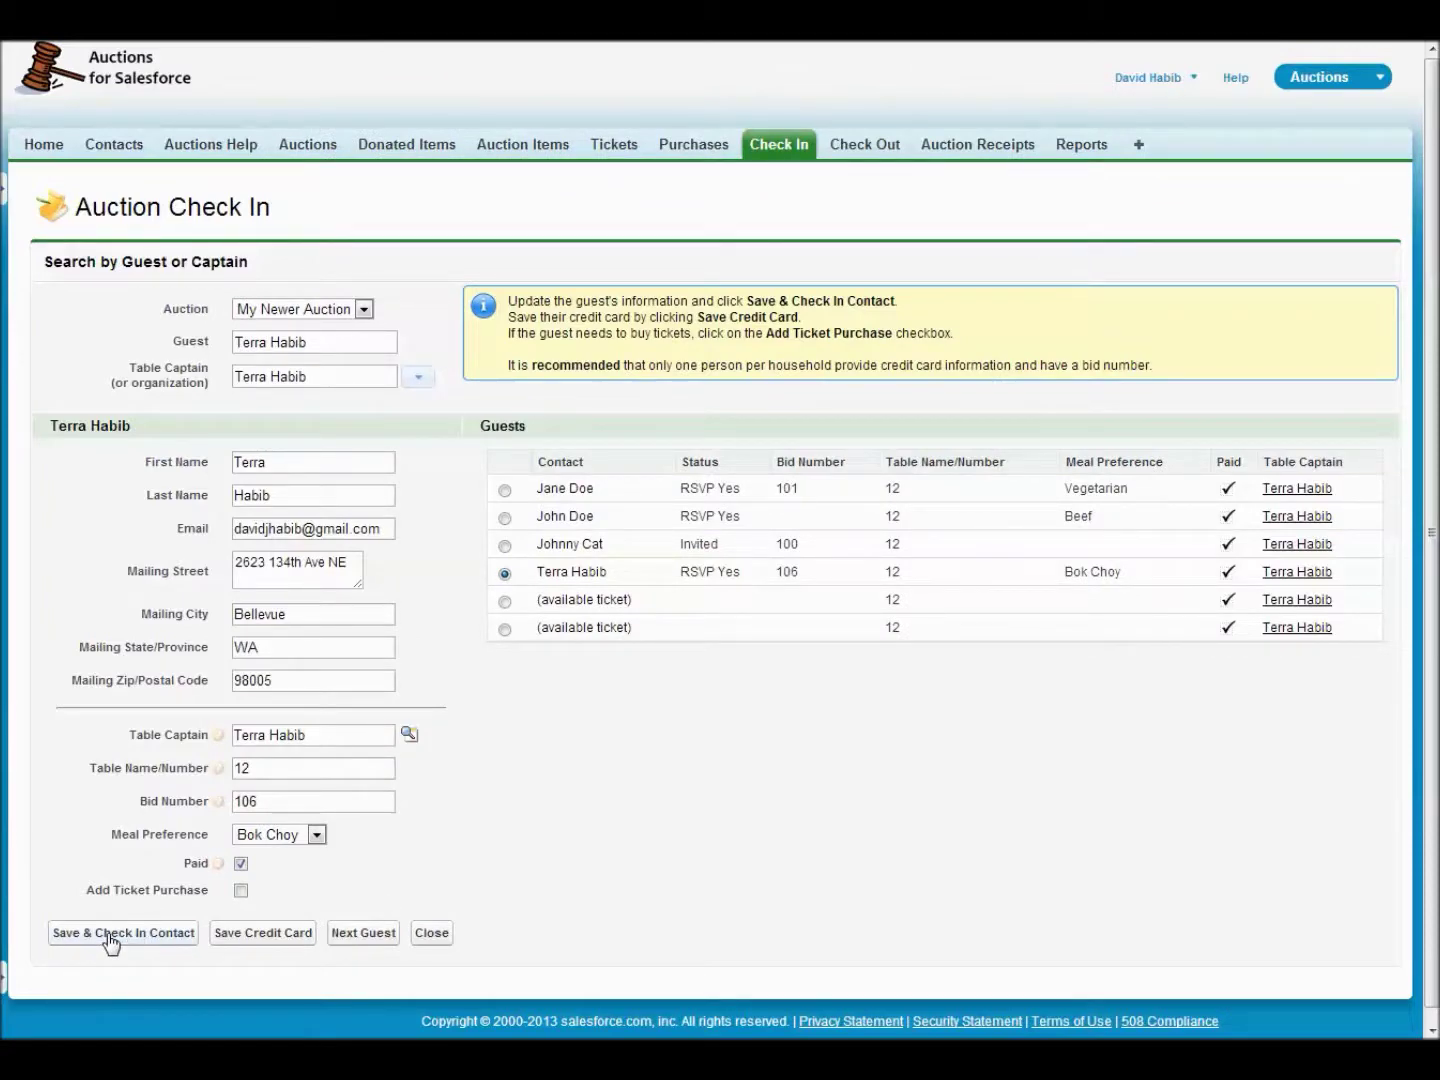
- Save the guest as Checked In, then start a blank New Contact form for table 12
click(111, 940)
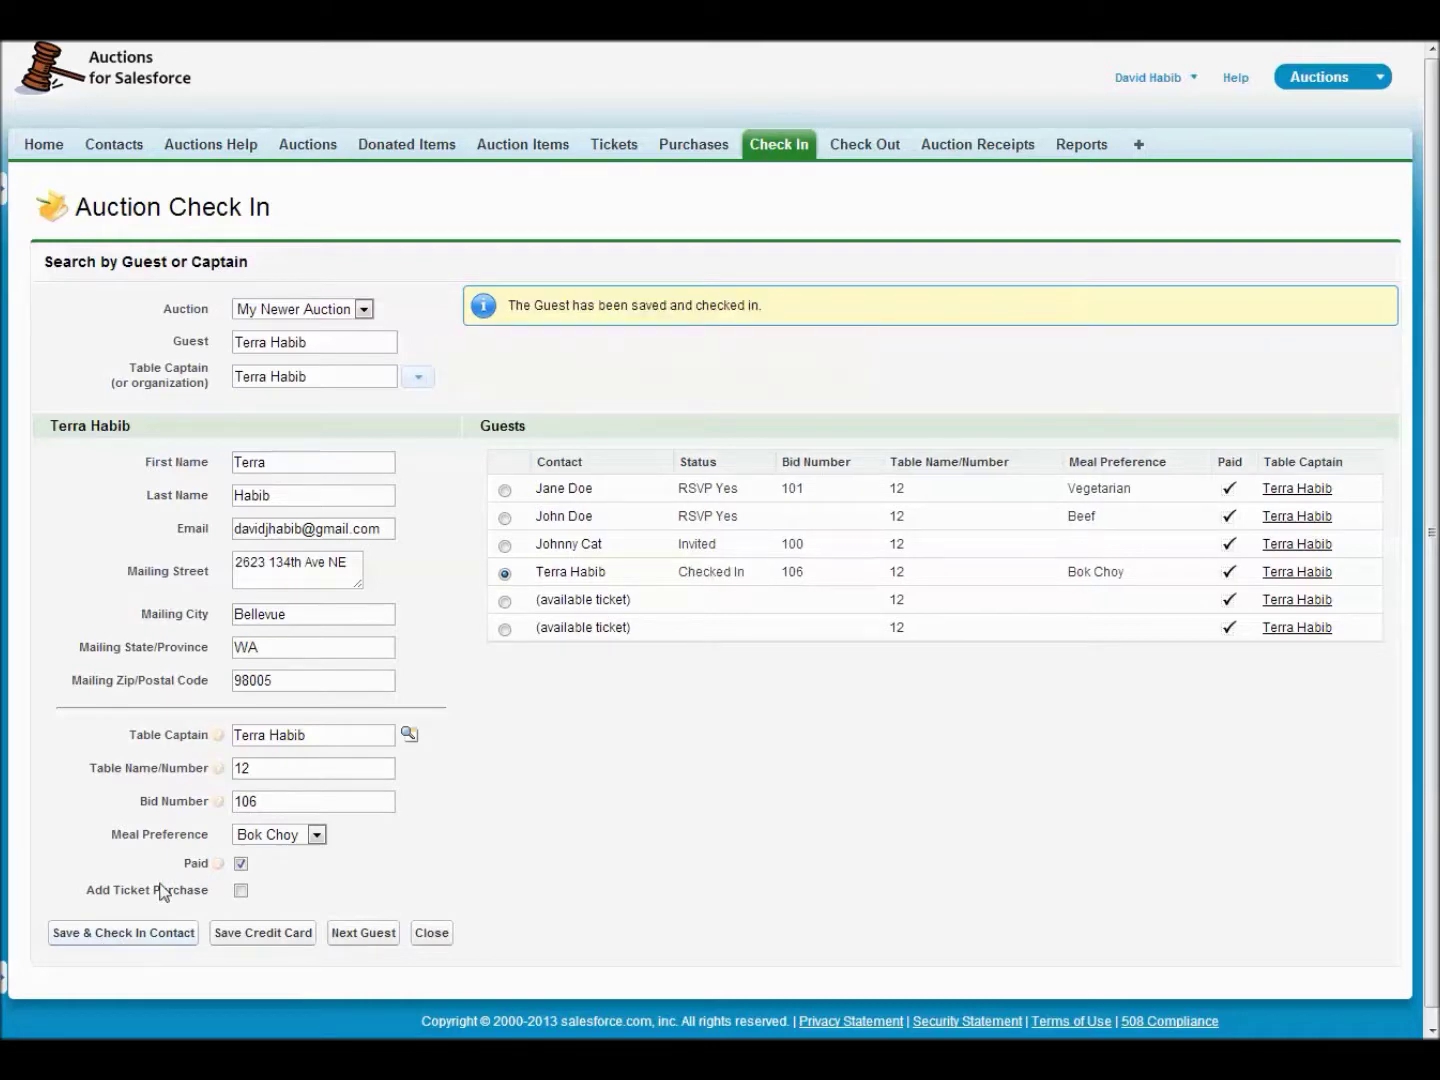
drag(680, 577, 745, 577)
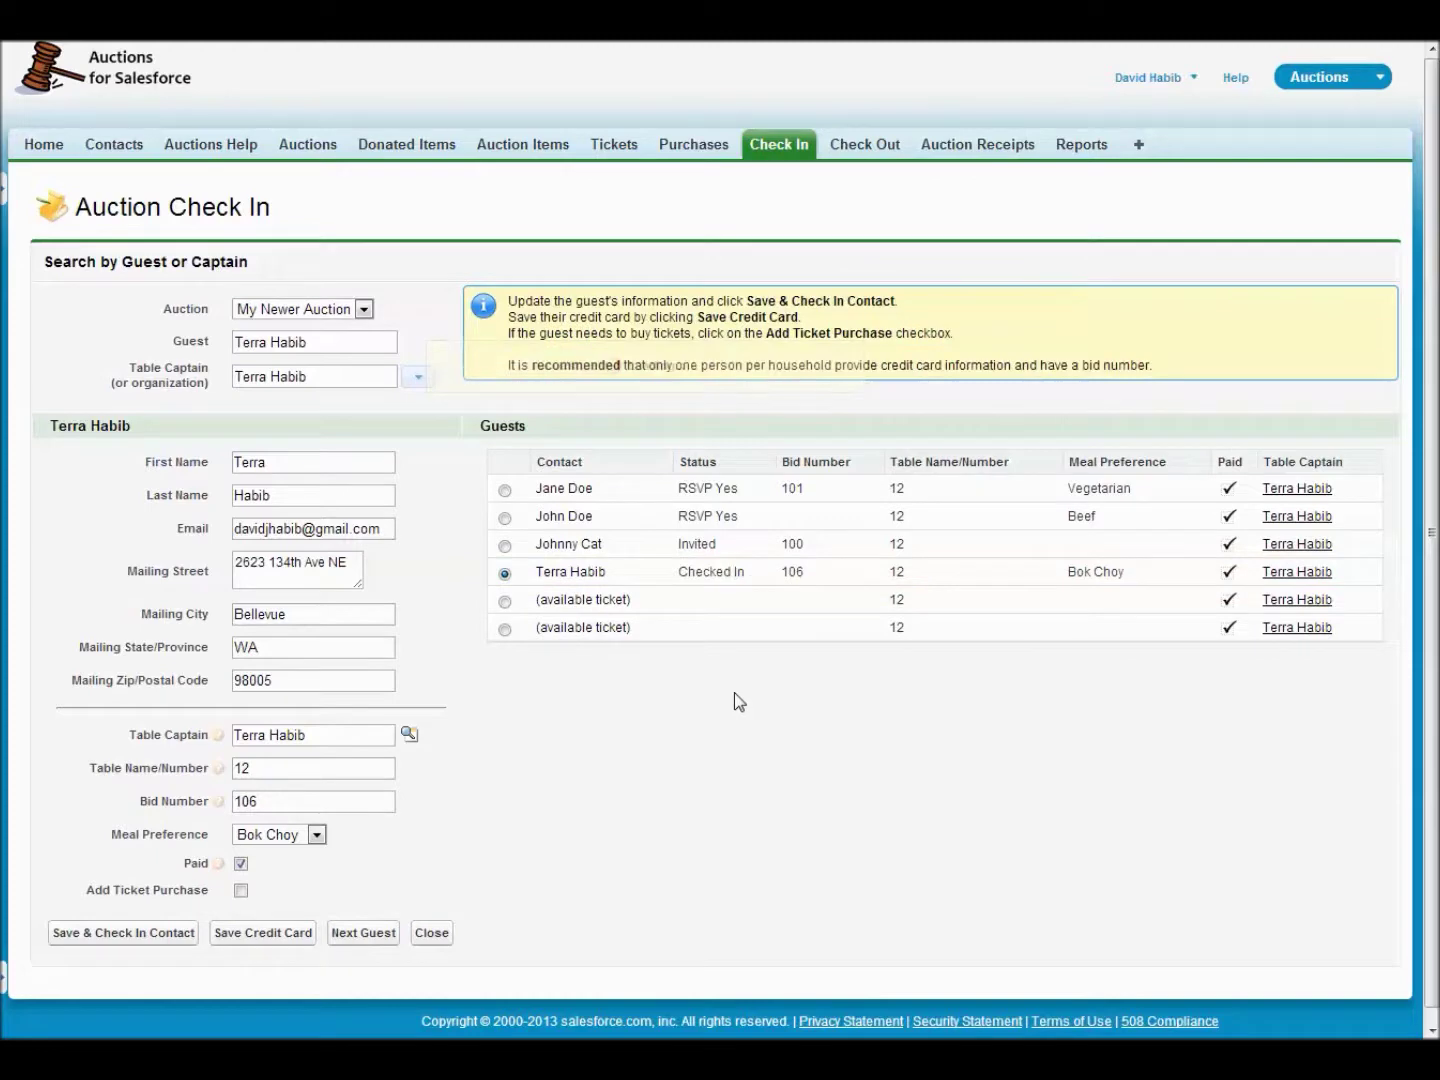
click(383, 933)
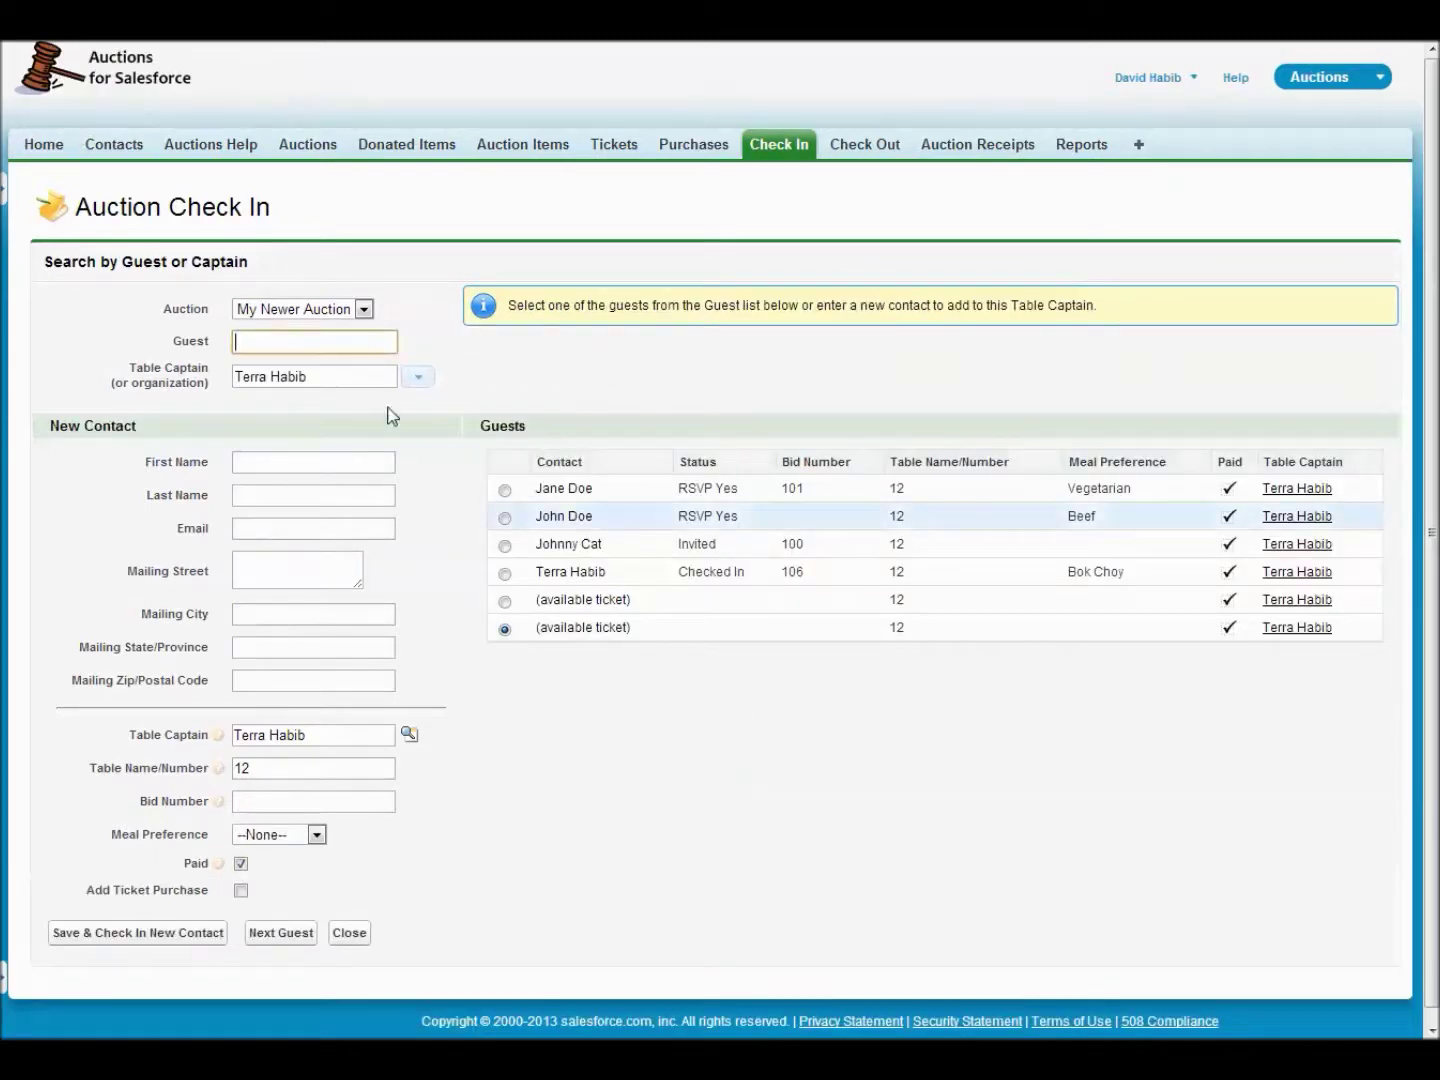
- Load the next guest by name, bid number 104, and click into the mailing street and city fields
text(abe lincoln)
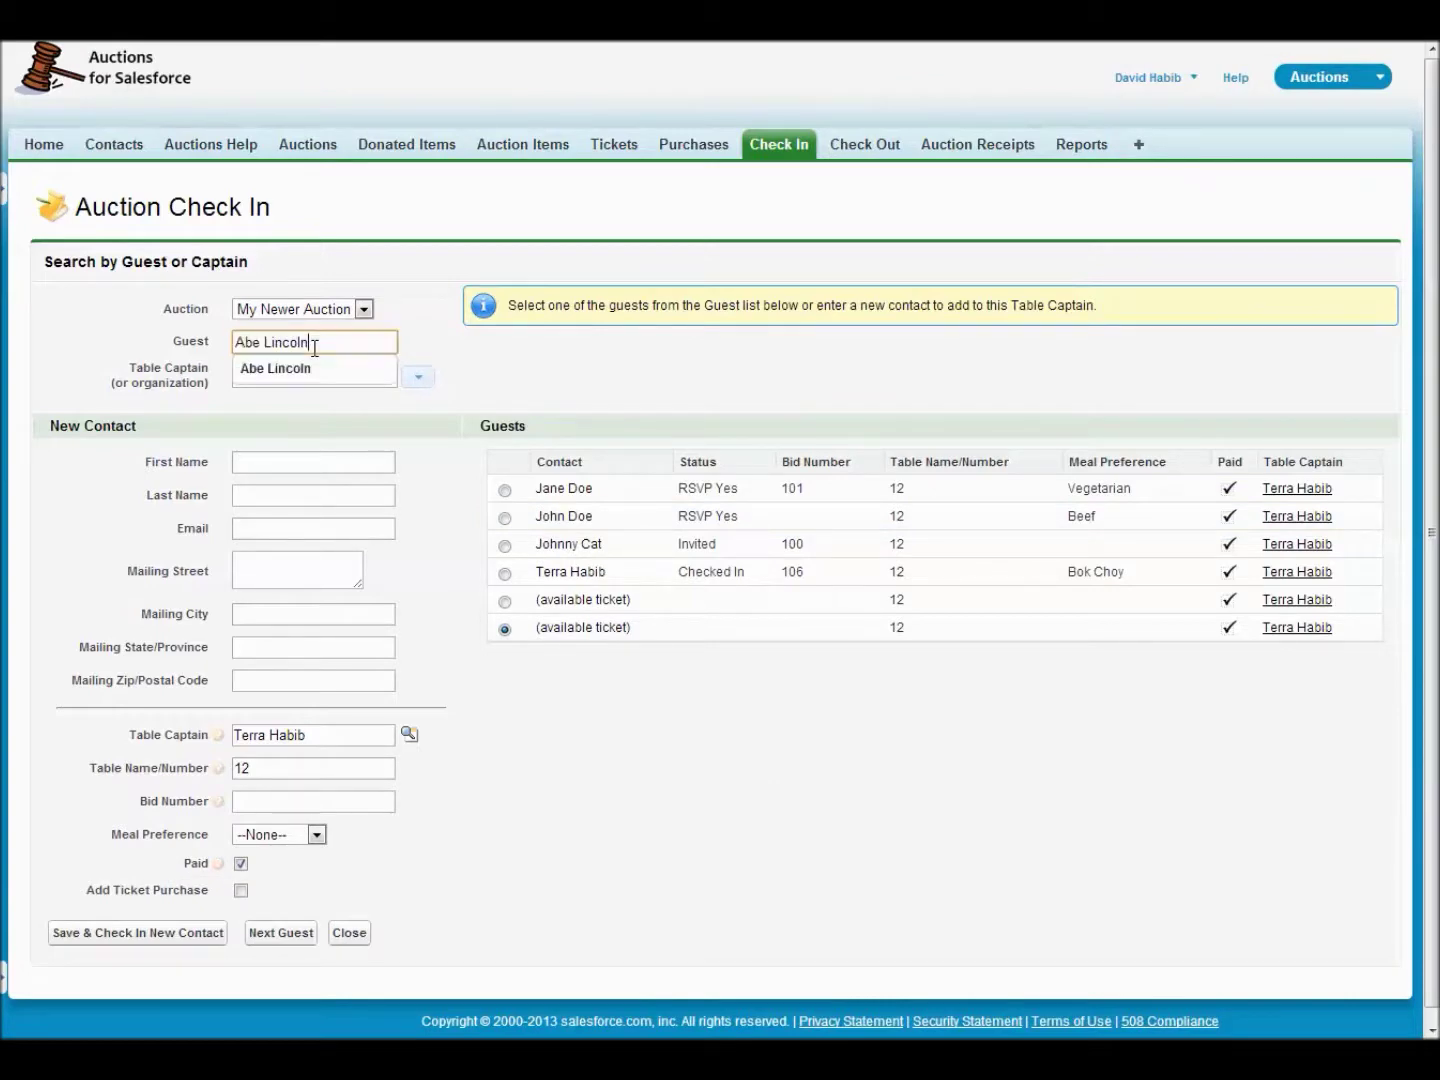
key(Down)
key(Tab)
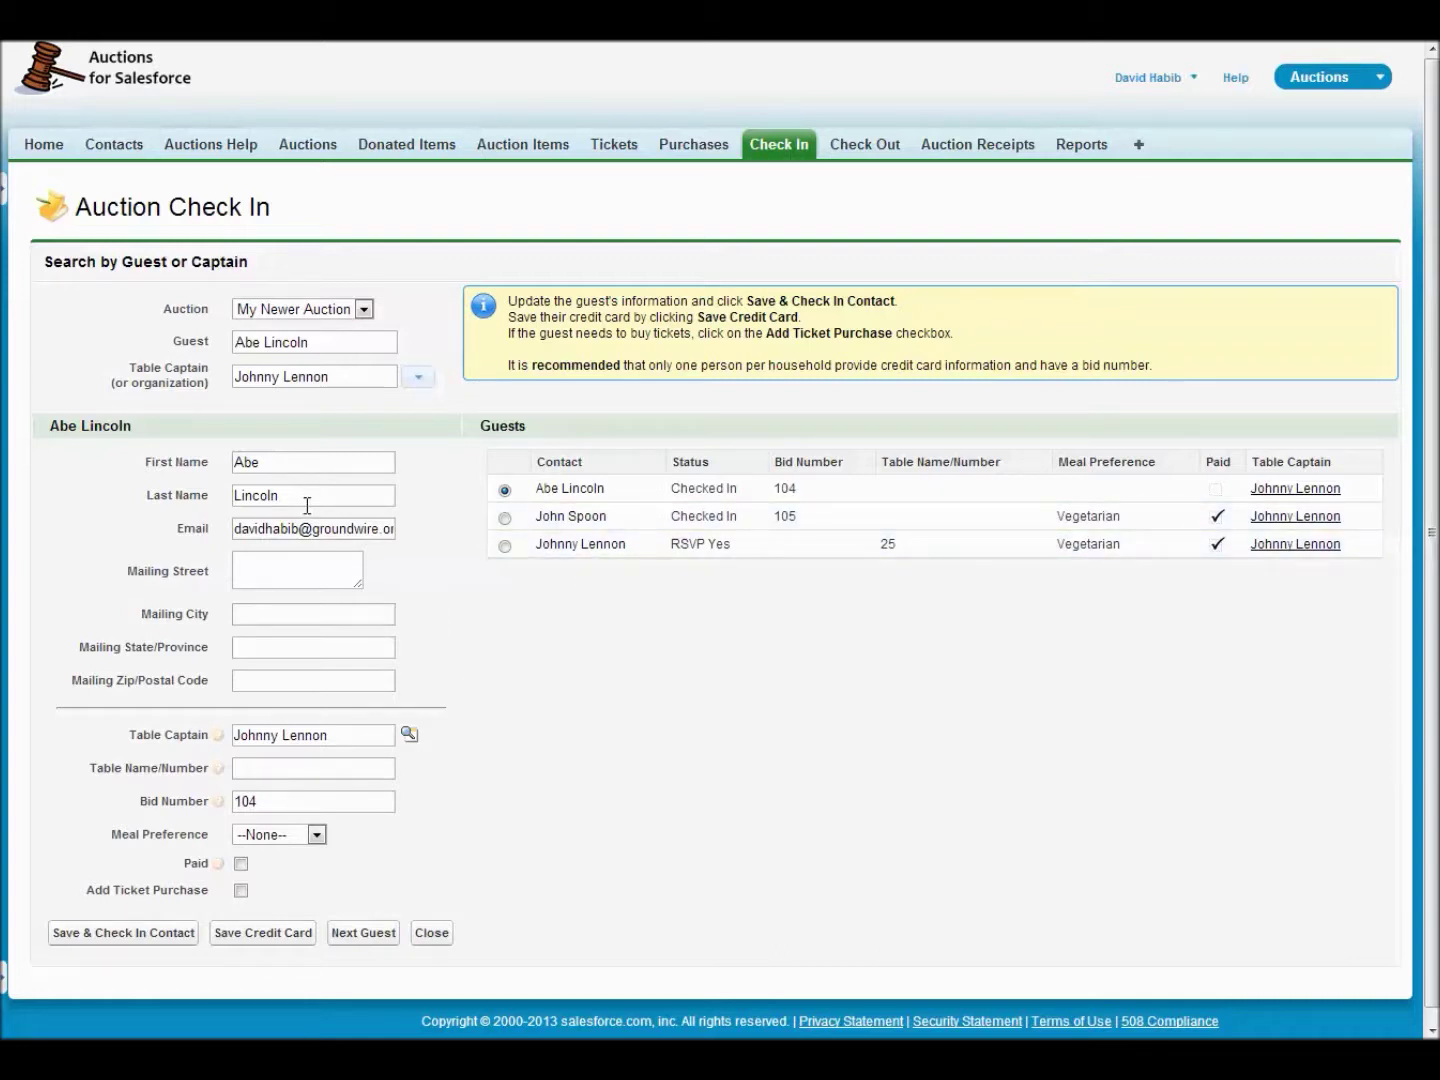
click(272, 562)
click(273, 613)
- Add a Pledged ticket purchase of 25 for 1 ticket, type None, and save the check-in
click(239, 892)
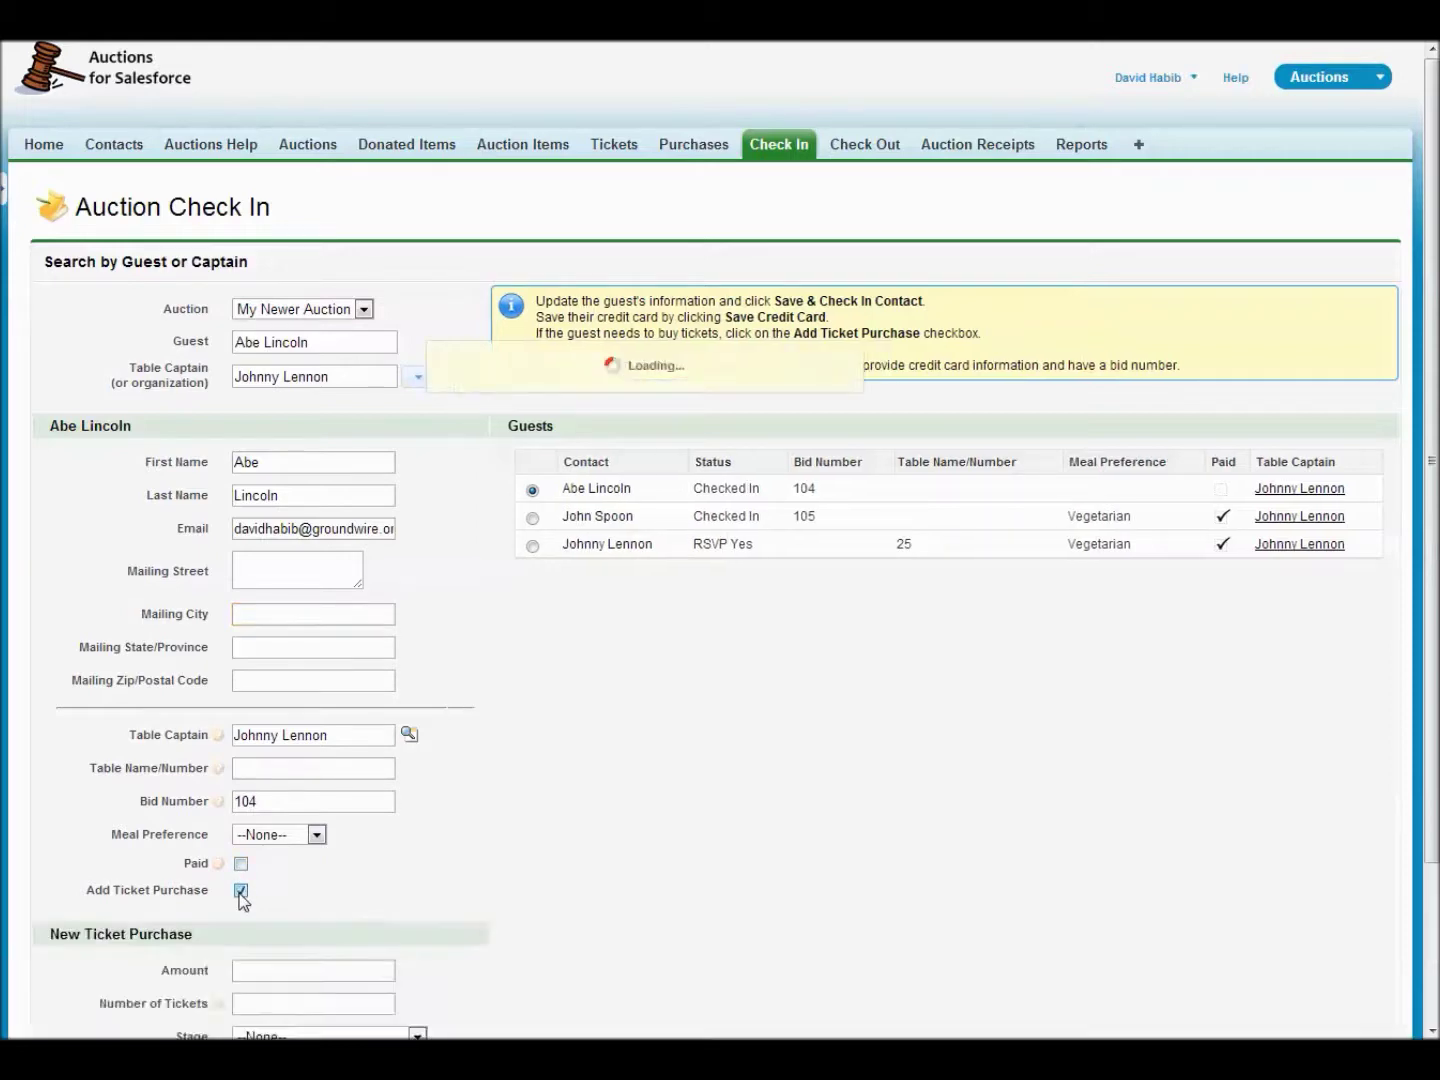
scroll(679, 851, down, 3)
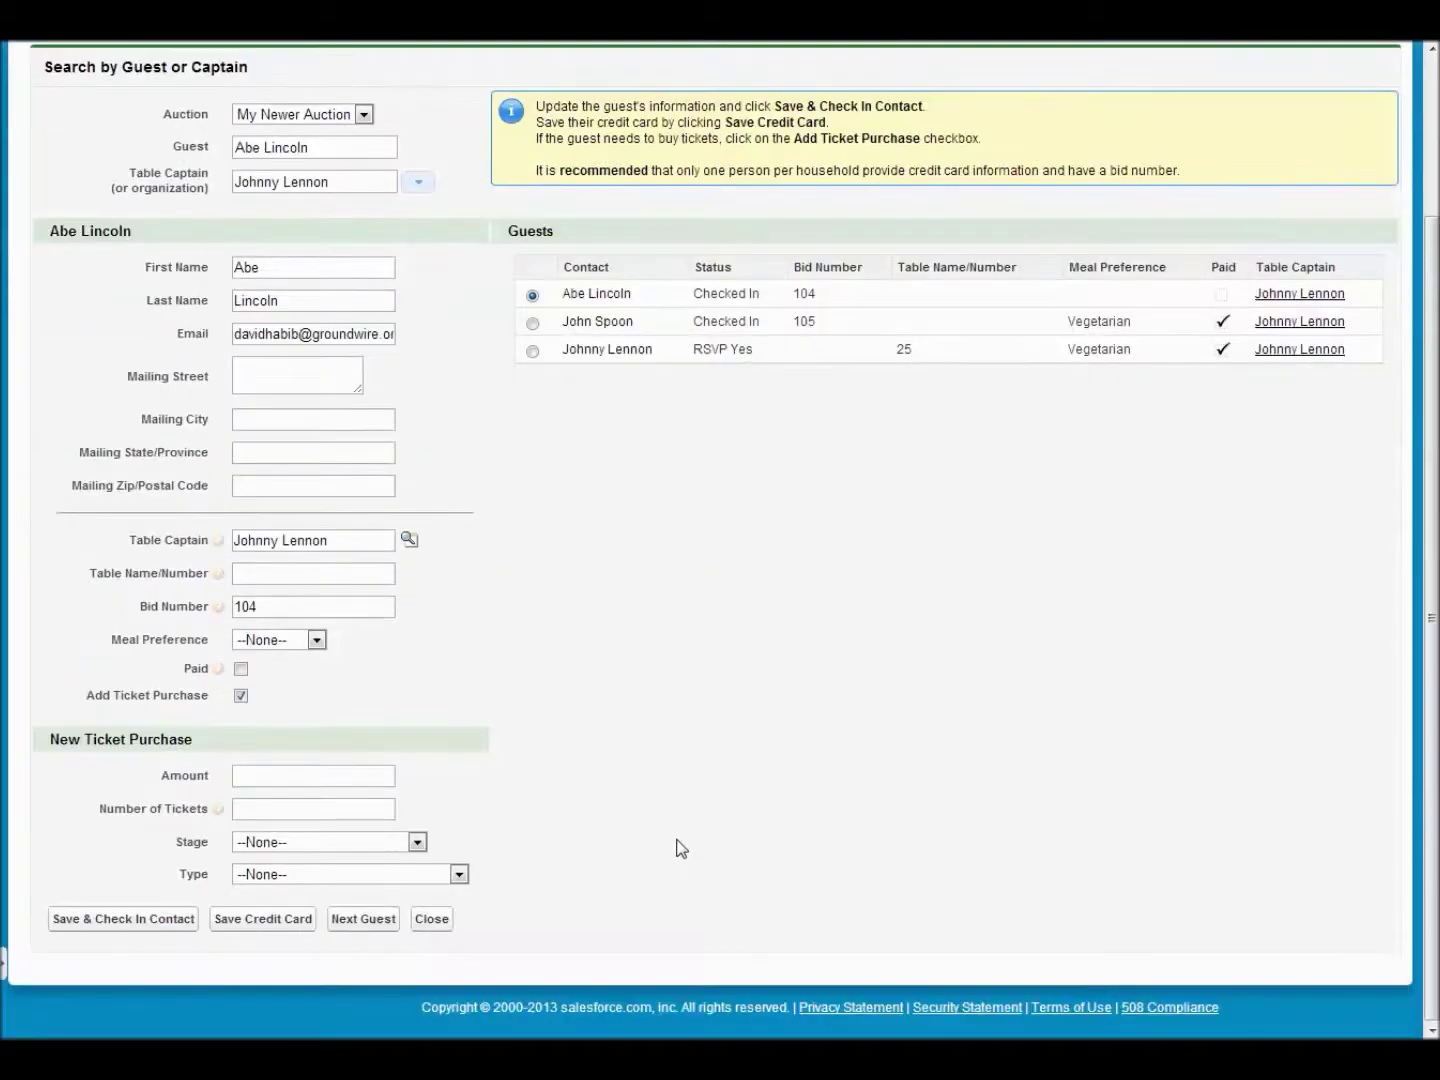
click(309, 776)
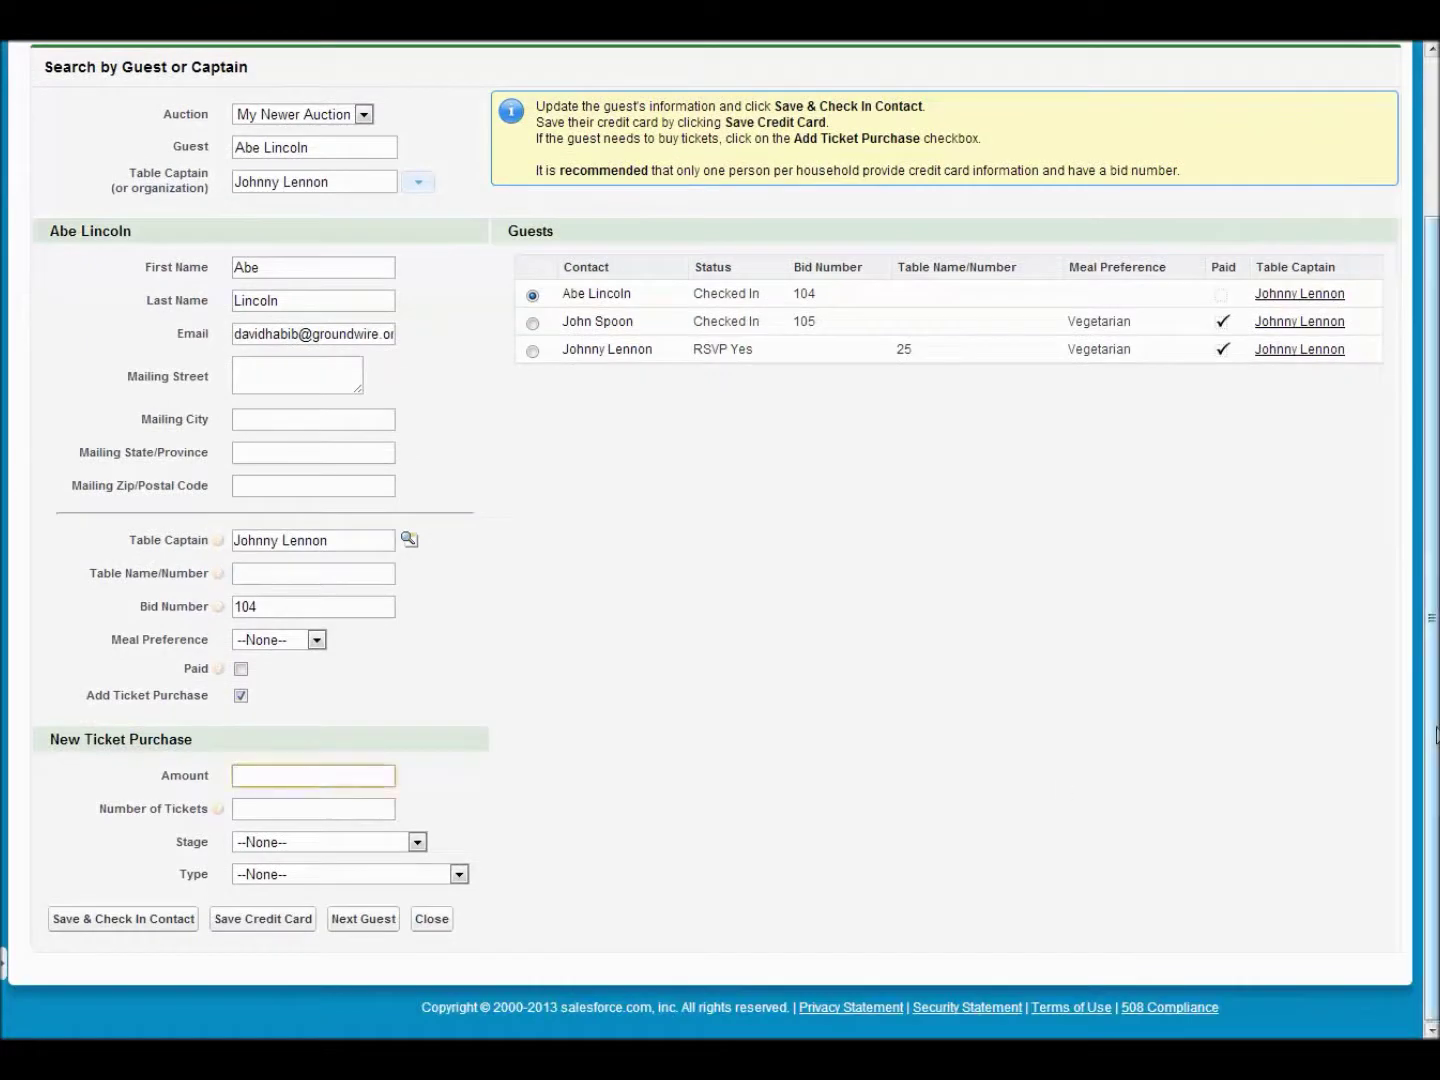
text(25)
key(Tab)
text(1)
key(Tab)
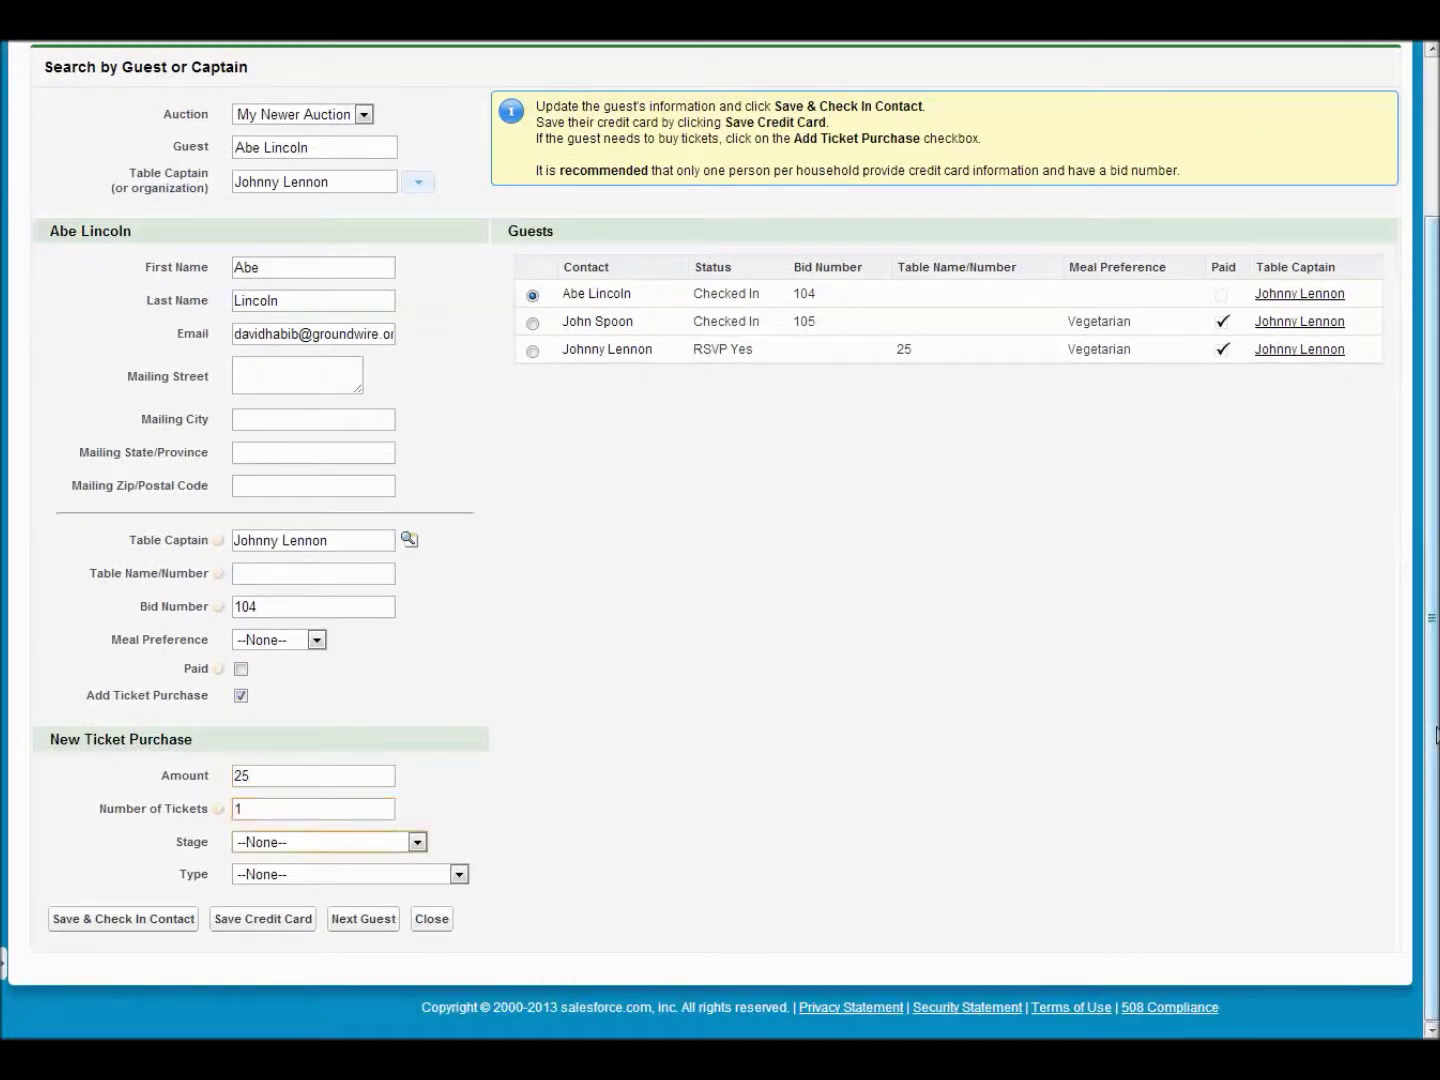
click(303, 848)
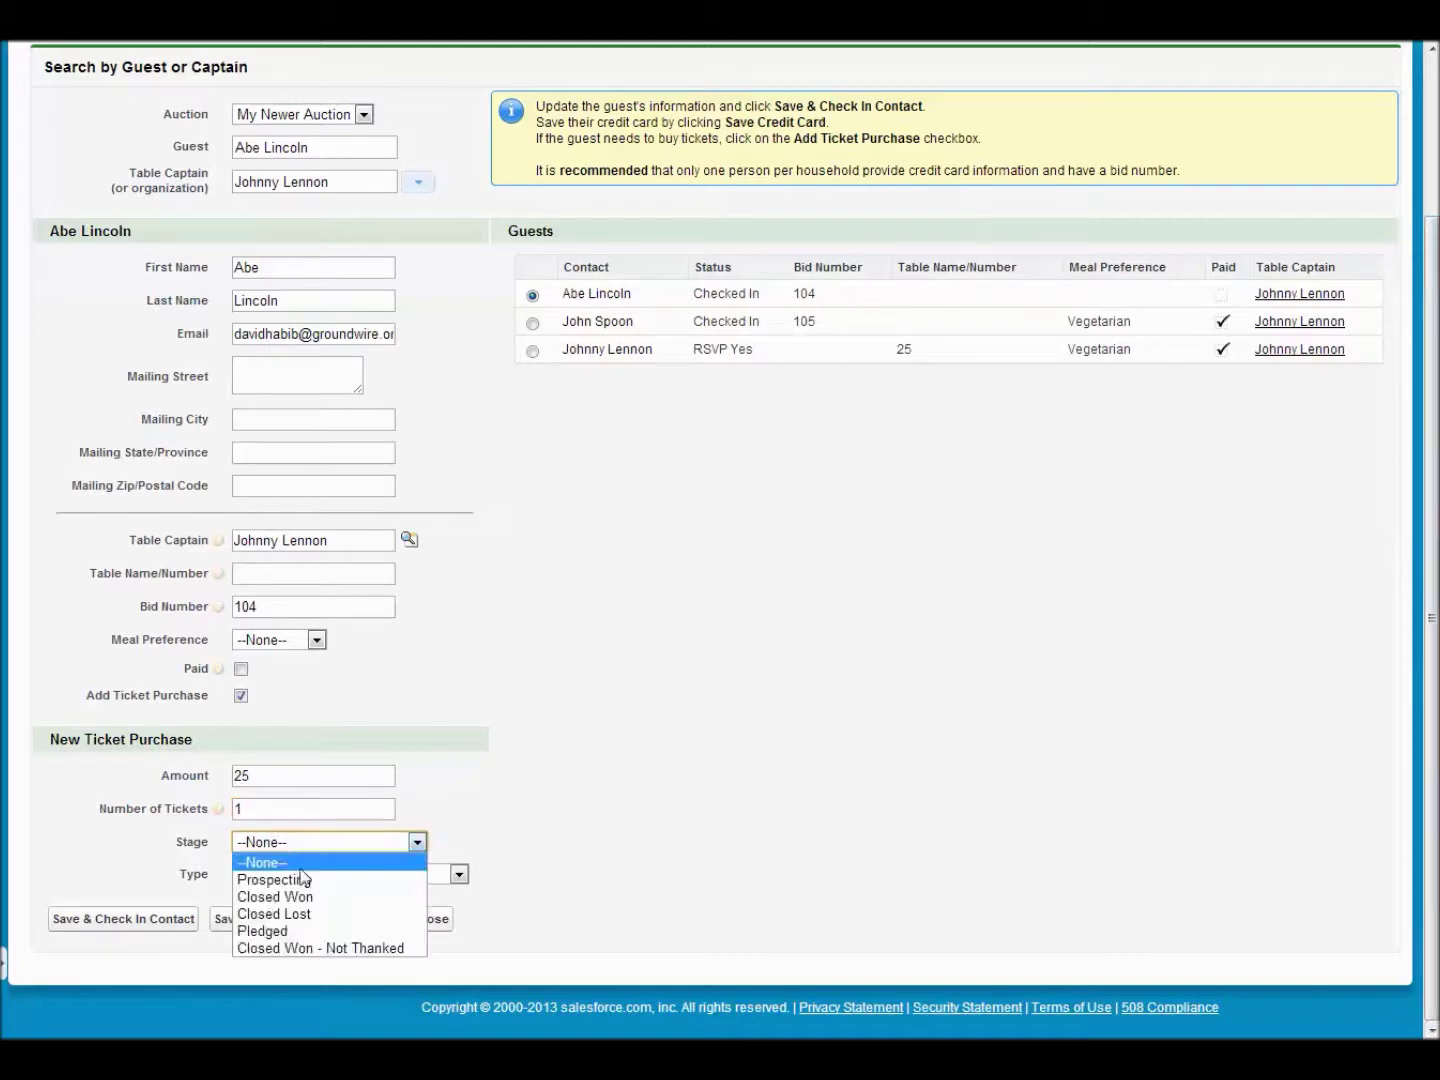
click(295, 932)
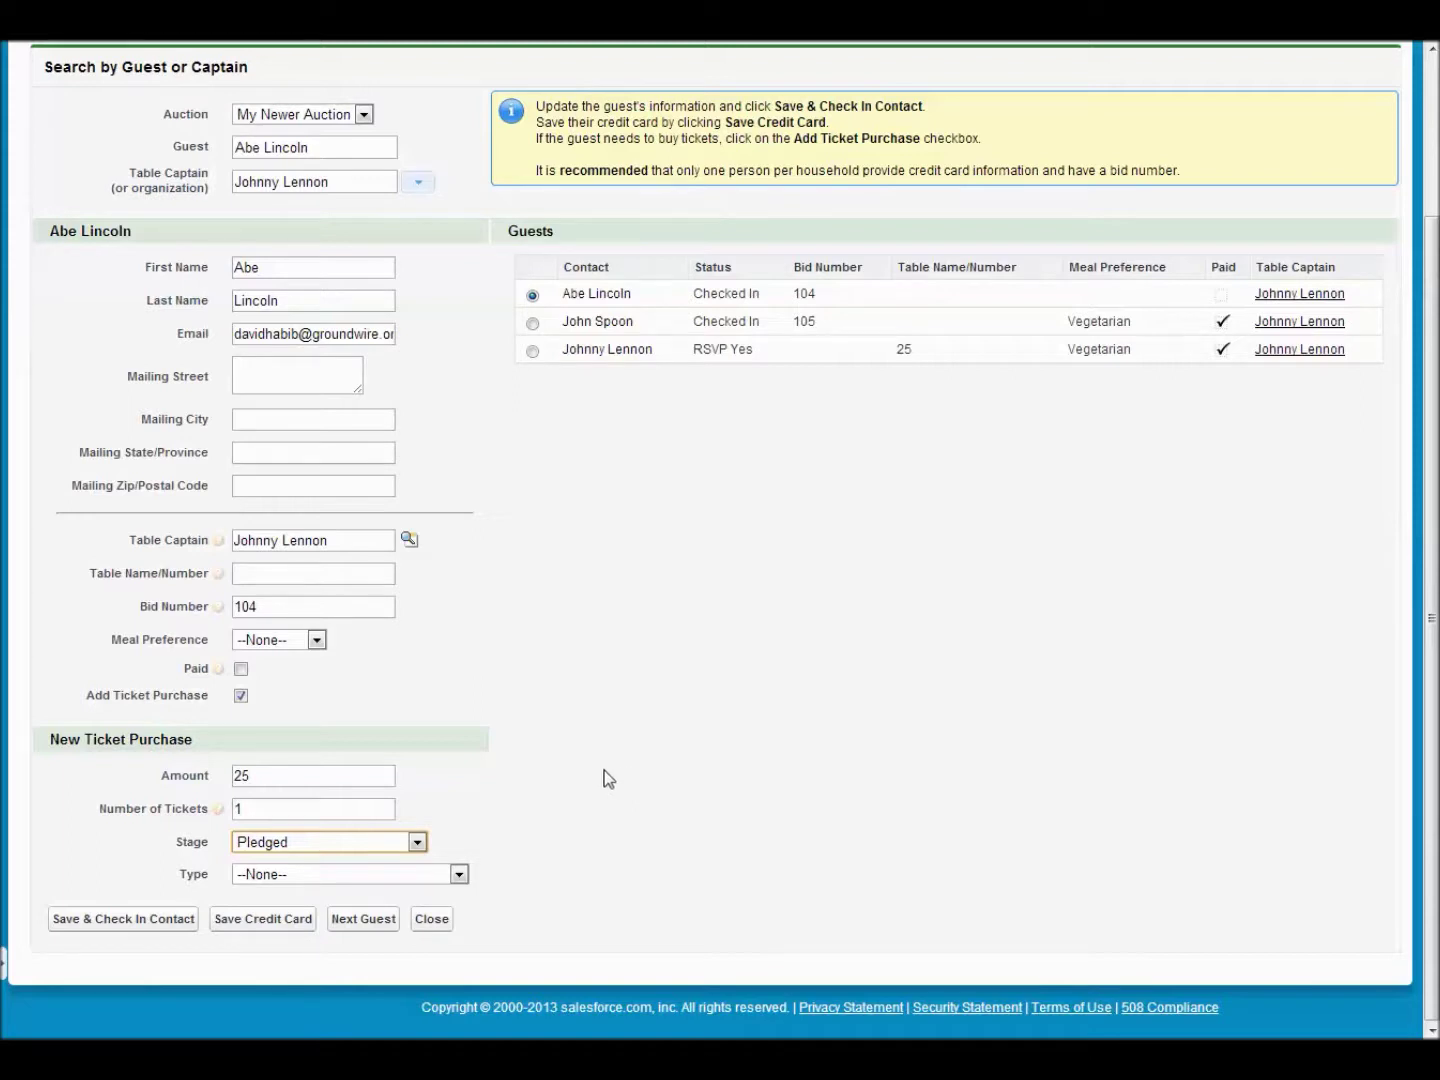
click(462, 877)
click(461, 877)
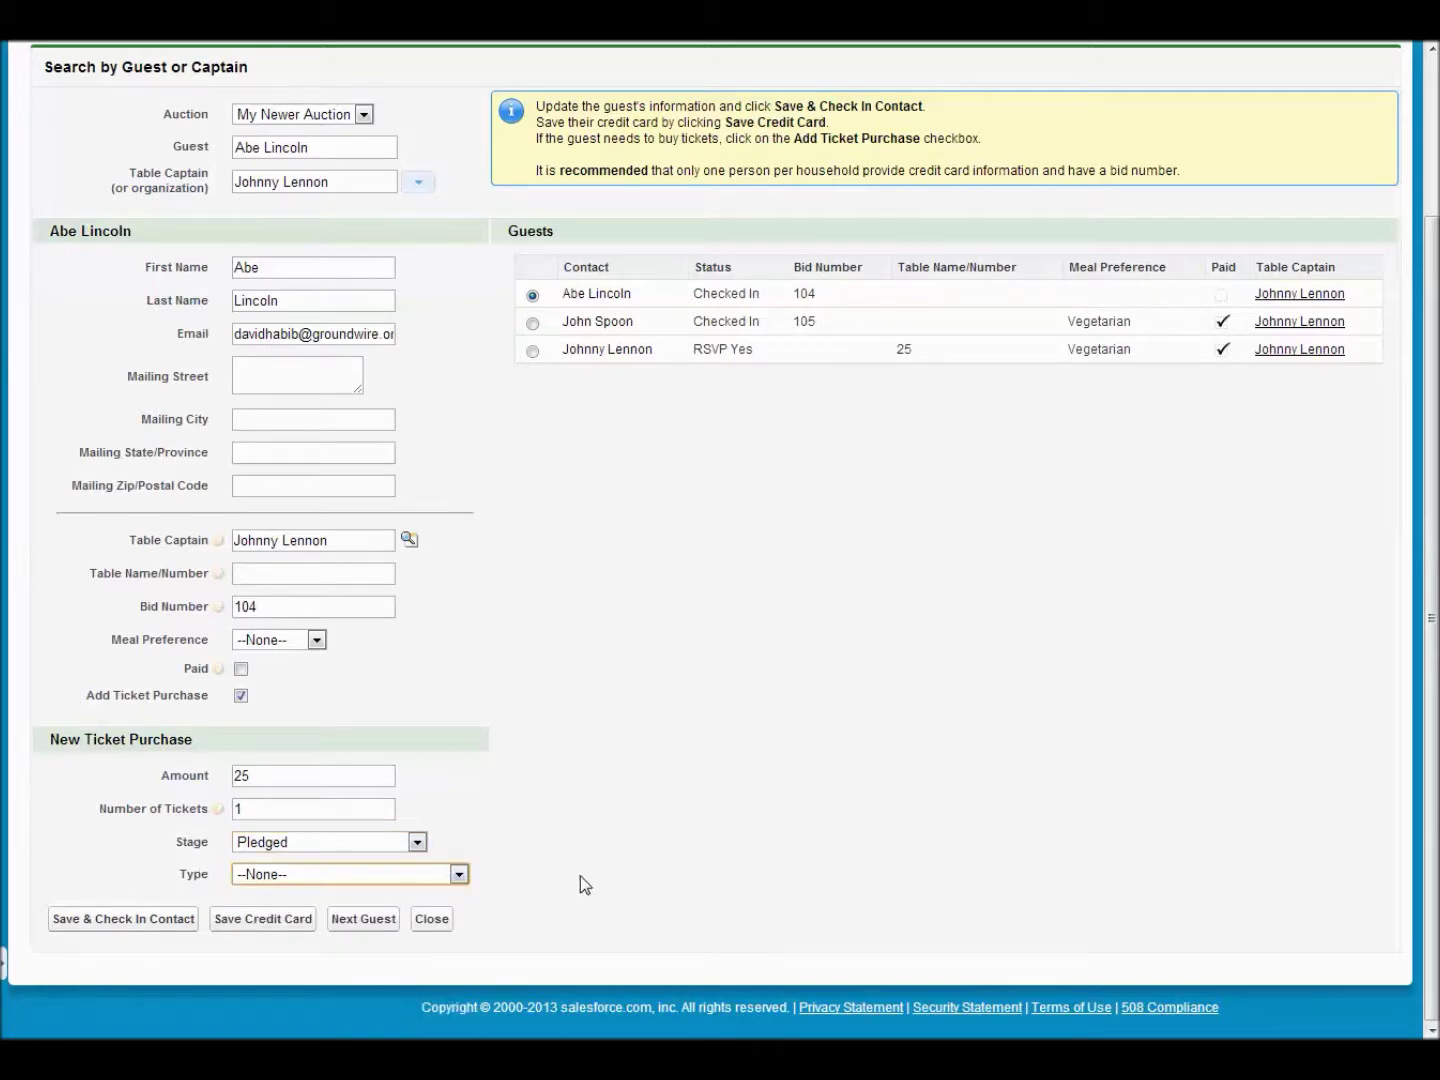
click(120, 925)
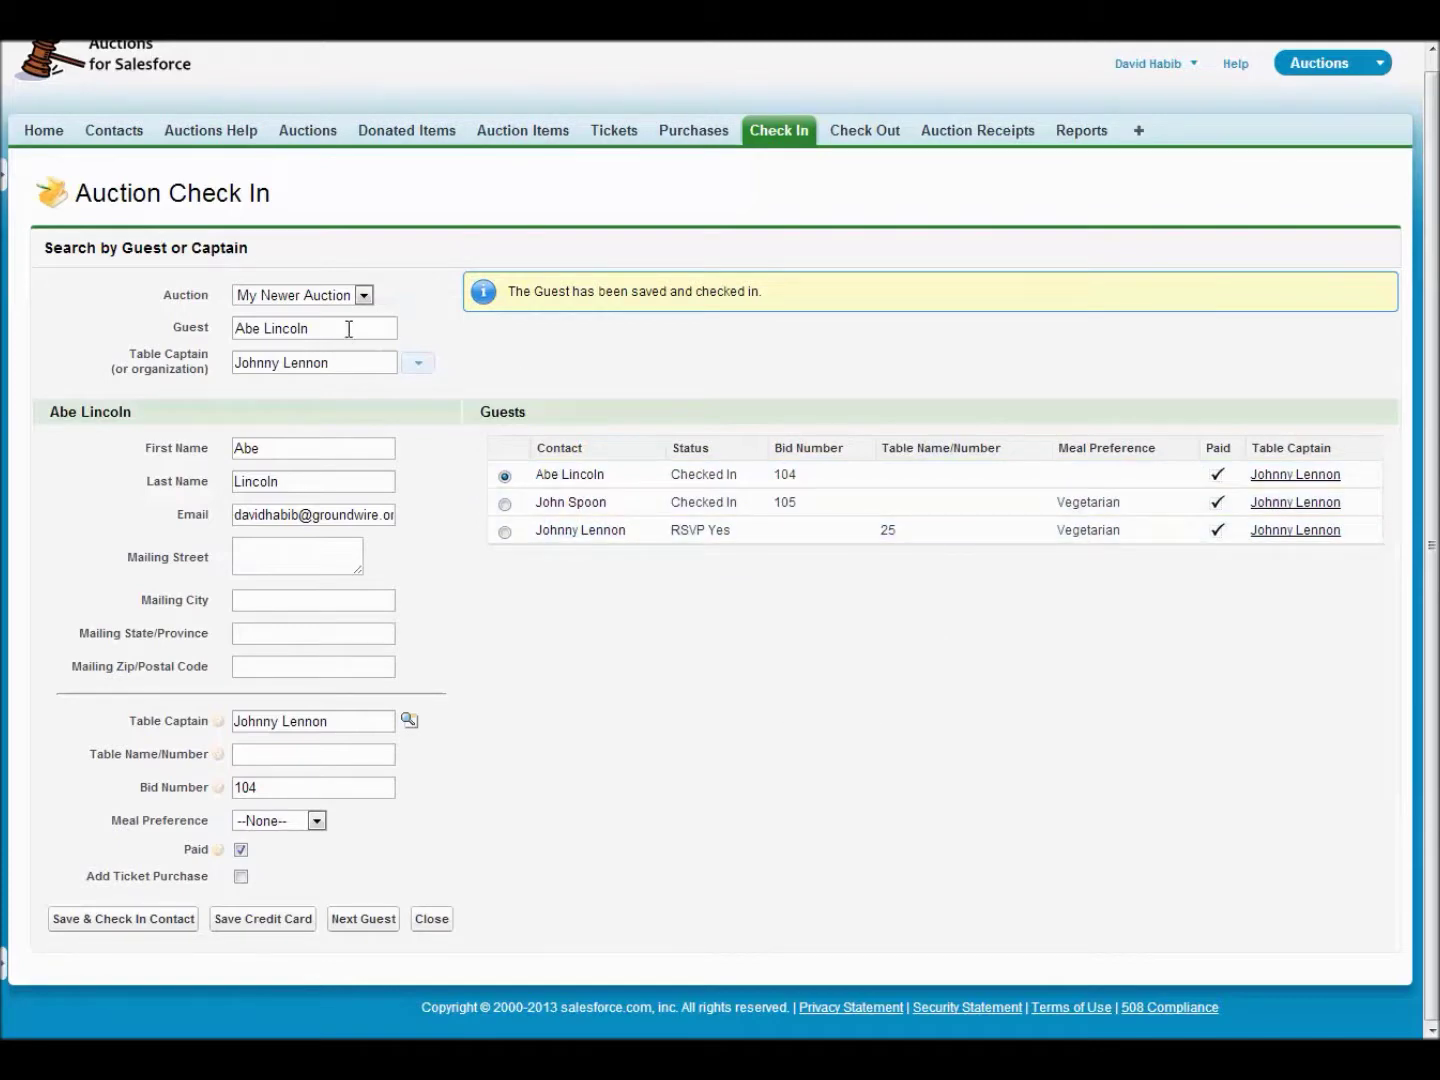
- Start a blank New Contact form for the next guest at table 25
click(360, 918)
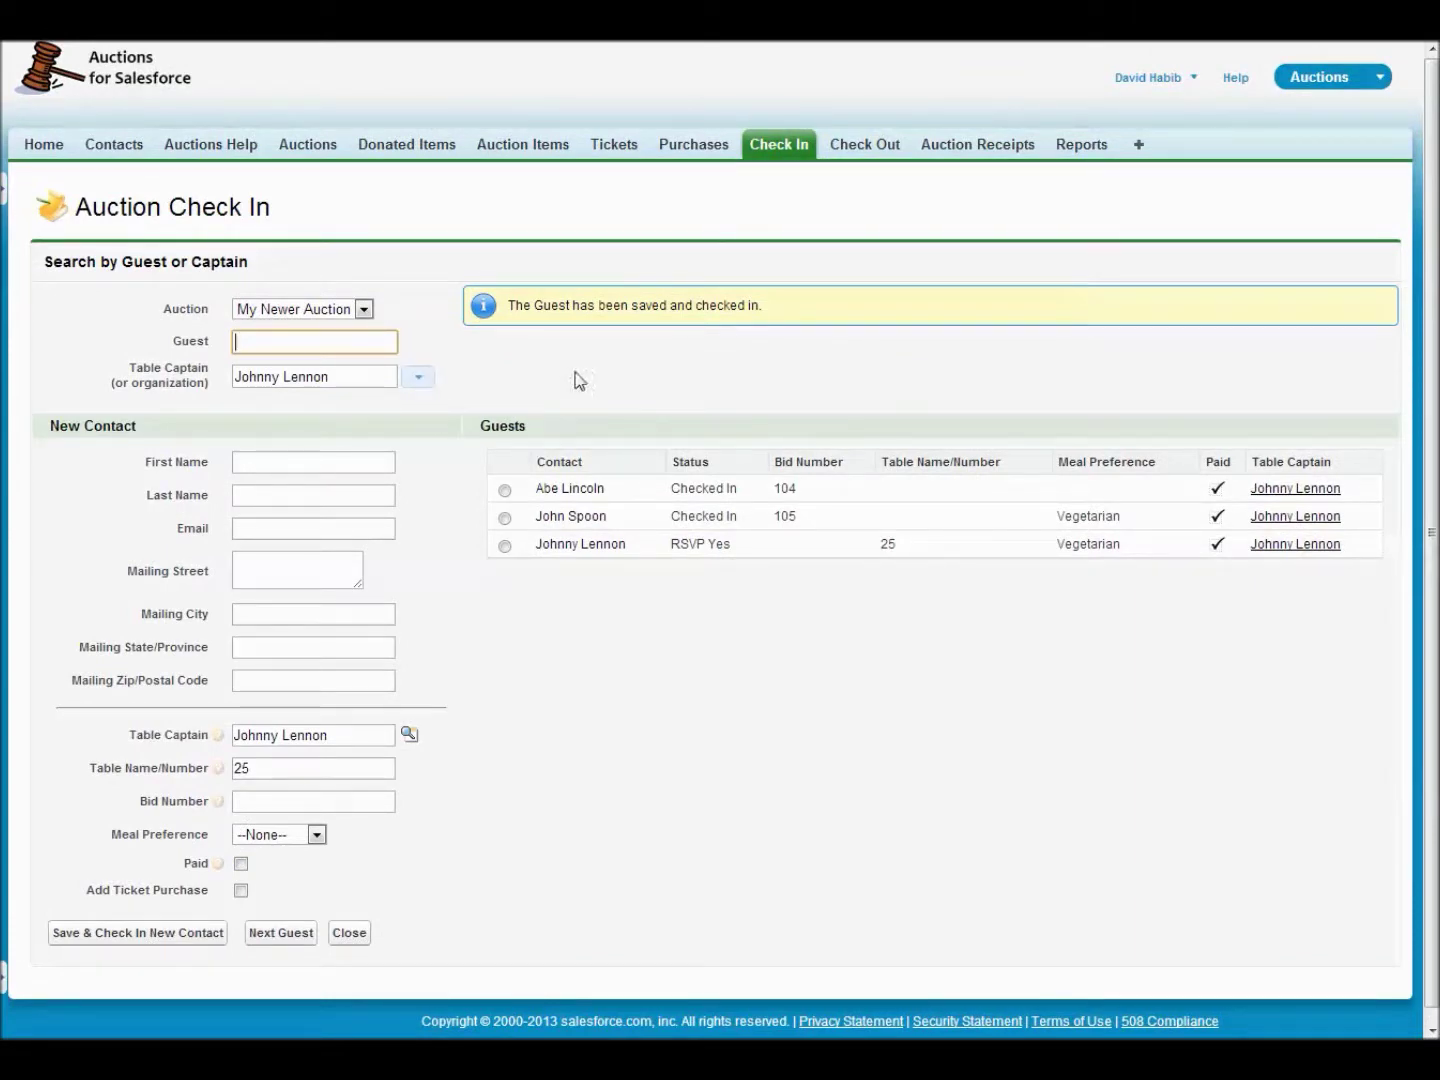
- Load a table 12 guest by name, then switch to the other guest's record (bid 101, Vegetarian)
text(john doe)
key(Down)
key(Tab)
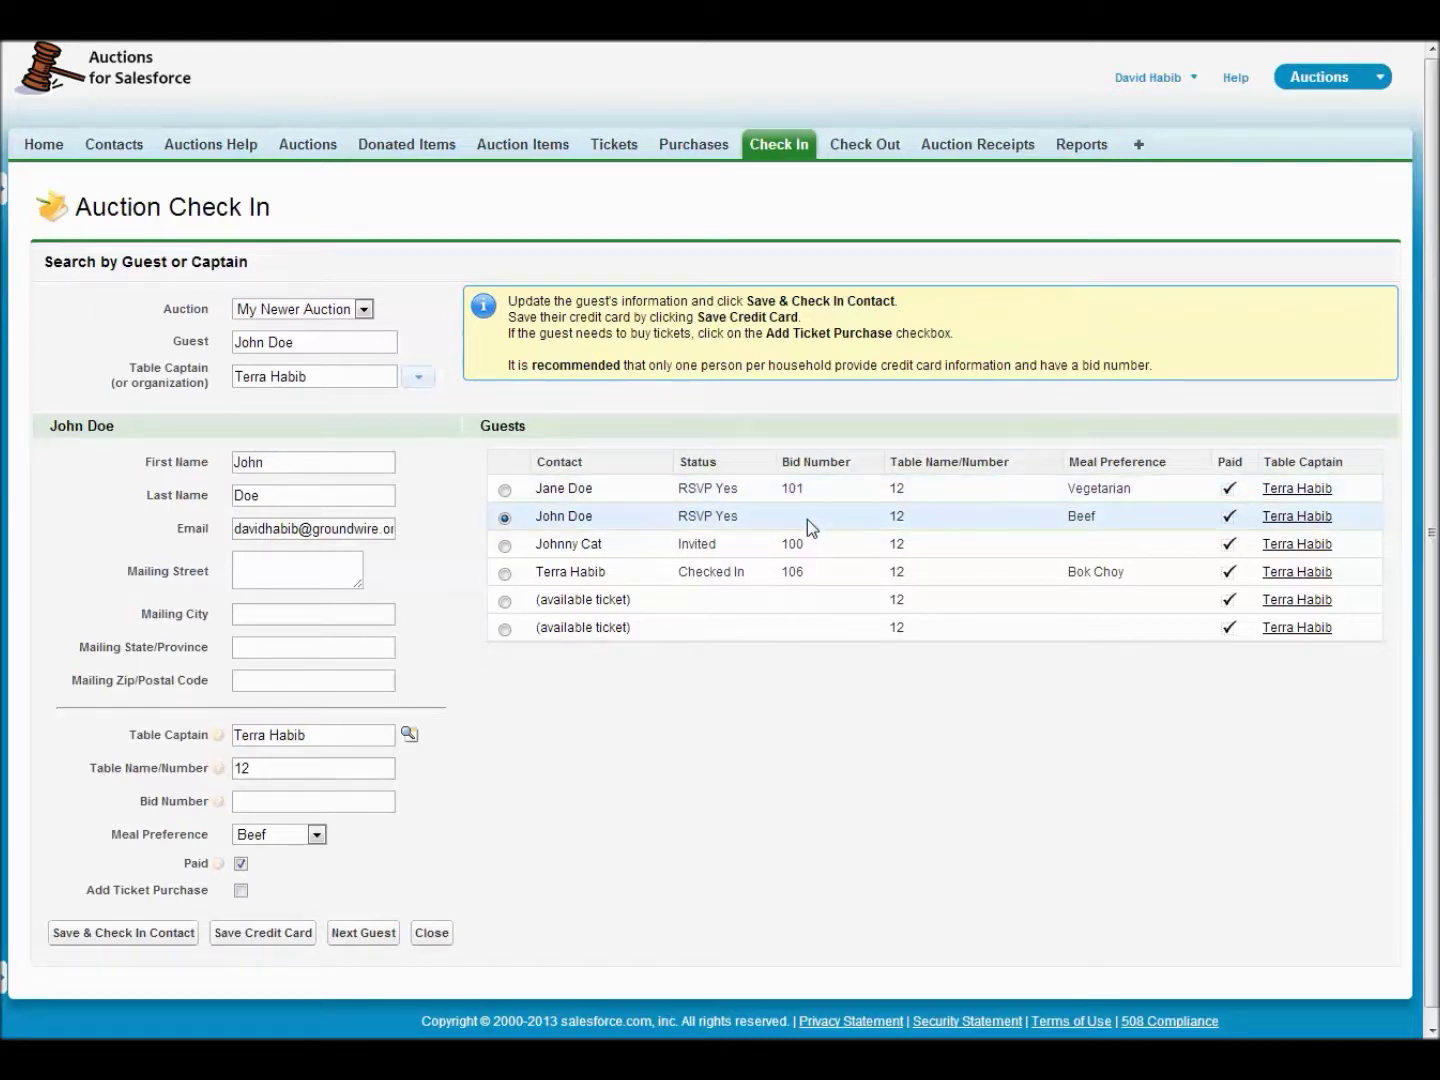
click(624, 490)
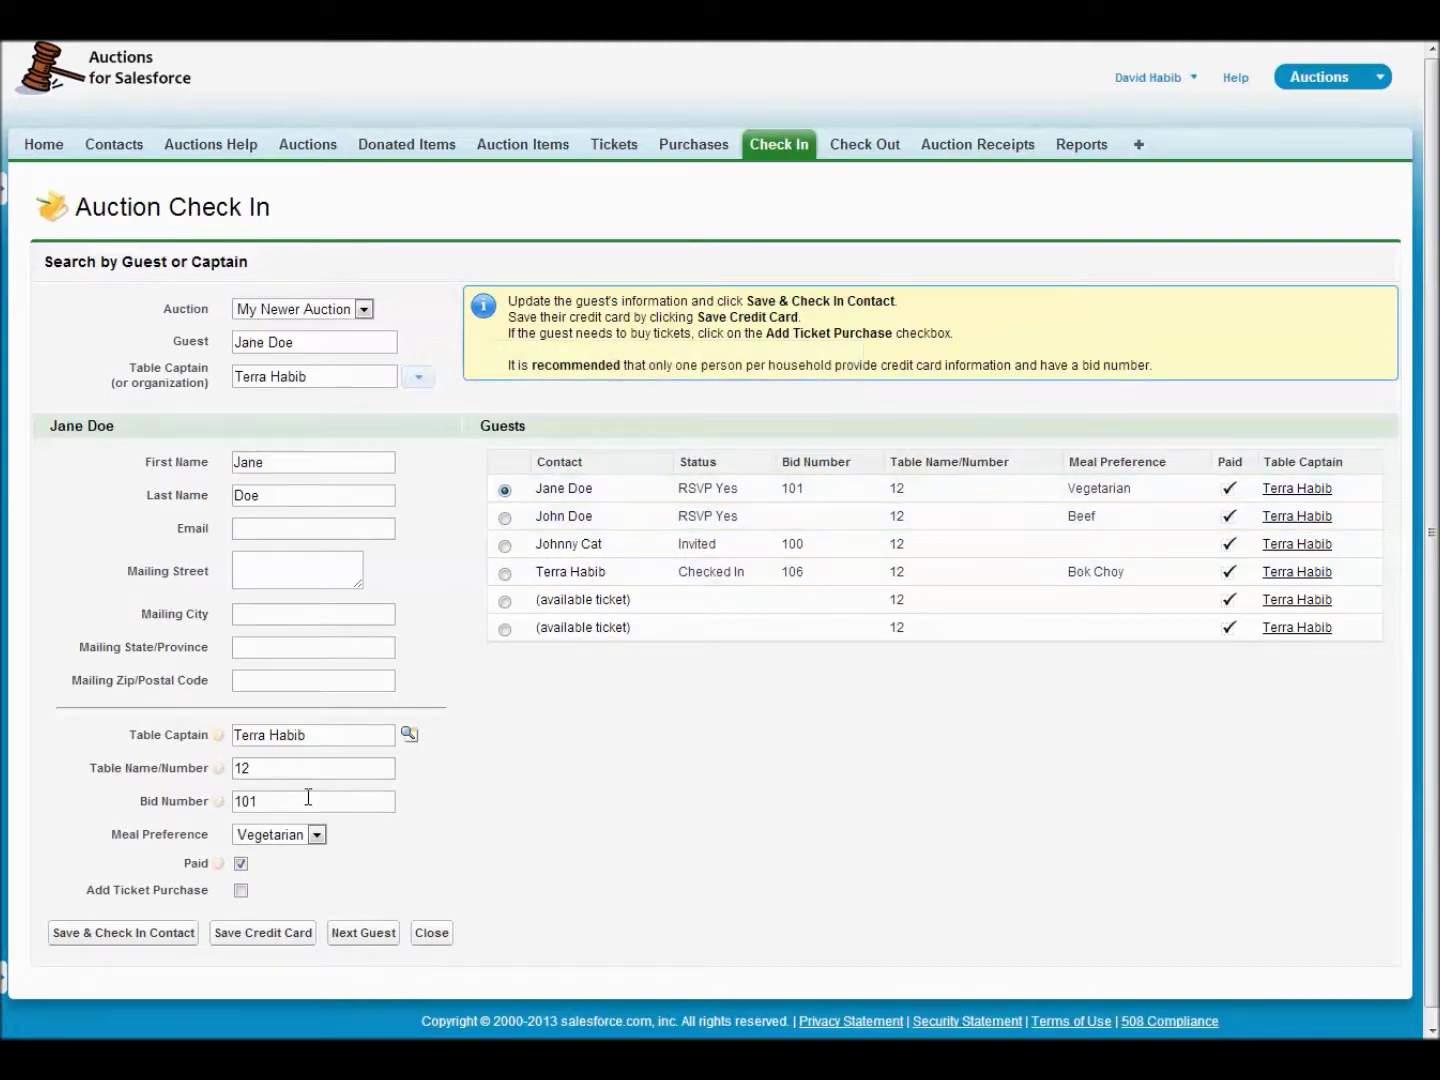
- Delete bid number 101, save the guest as Checked In, then open the other guest's record
double_click(275, 803)
key(BackSpace)
click(142, 941)
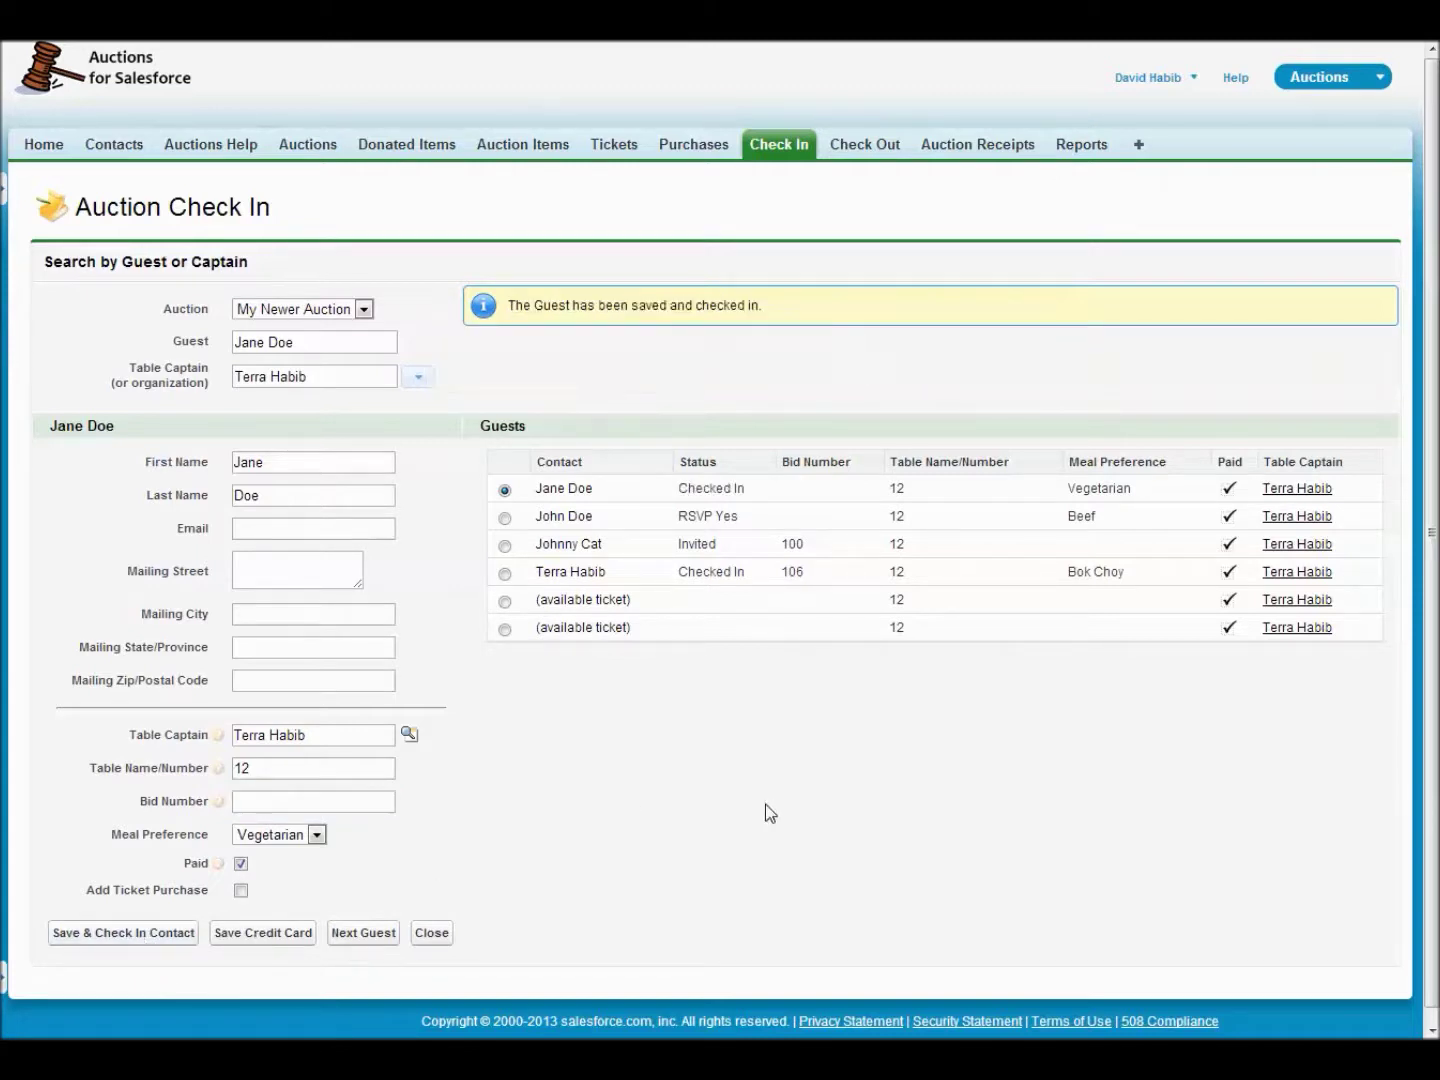
click(791, 517)
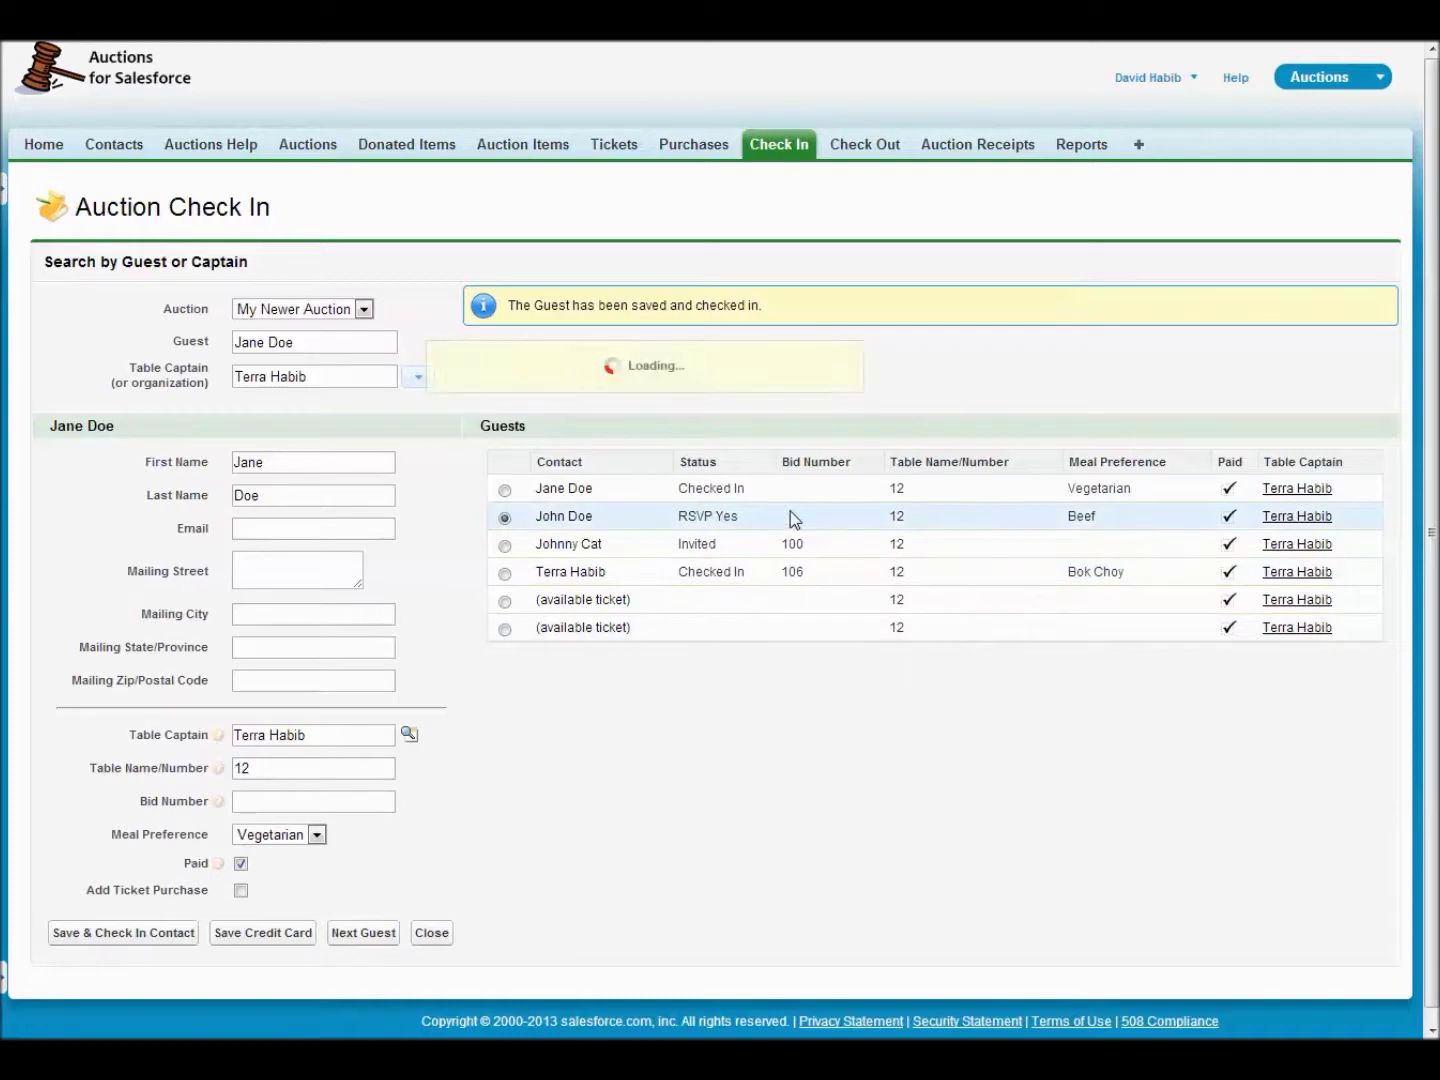
- Give the guest bid number 101, cancel the credit card form unsaved, and save as checked in
click(253, 800)
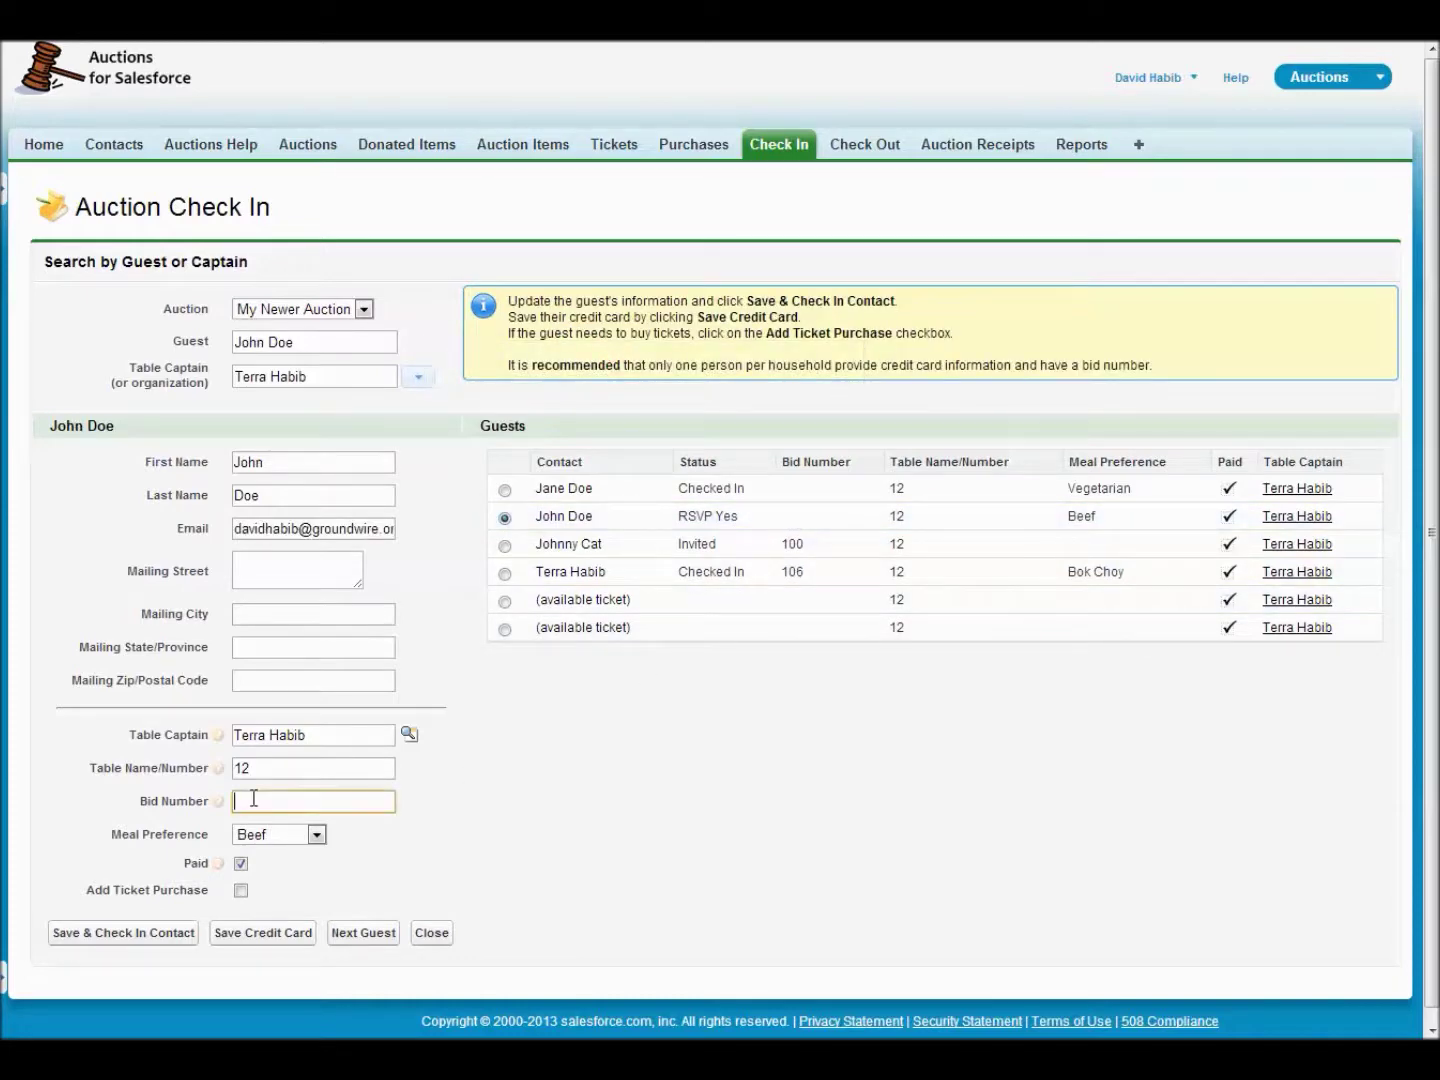
text(101)
key(Tab)
click(308, 938)
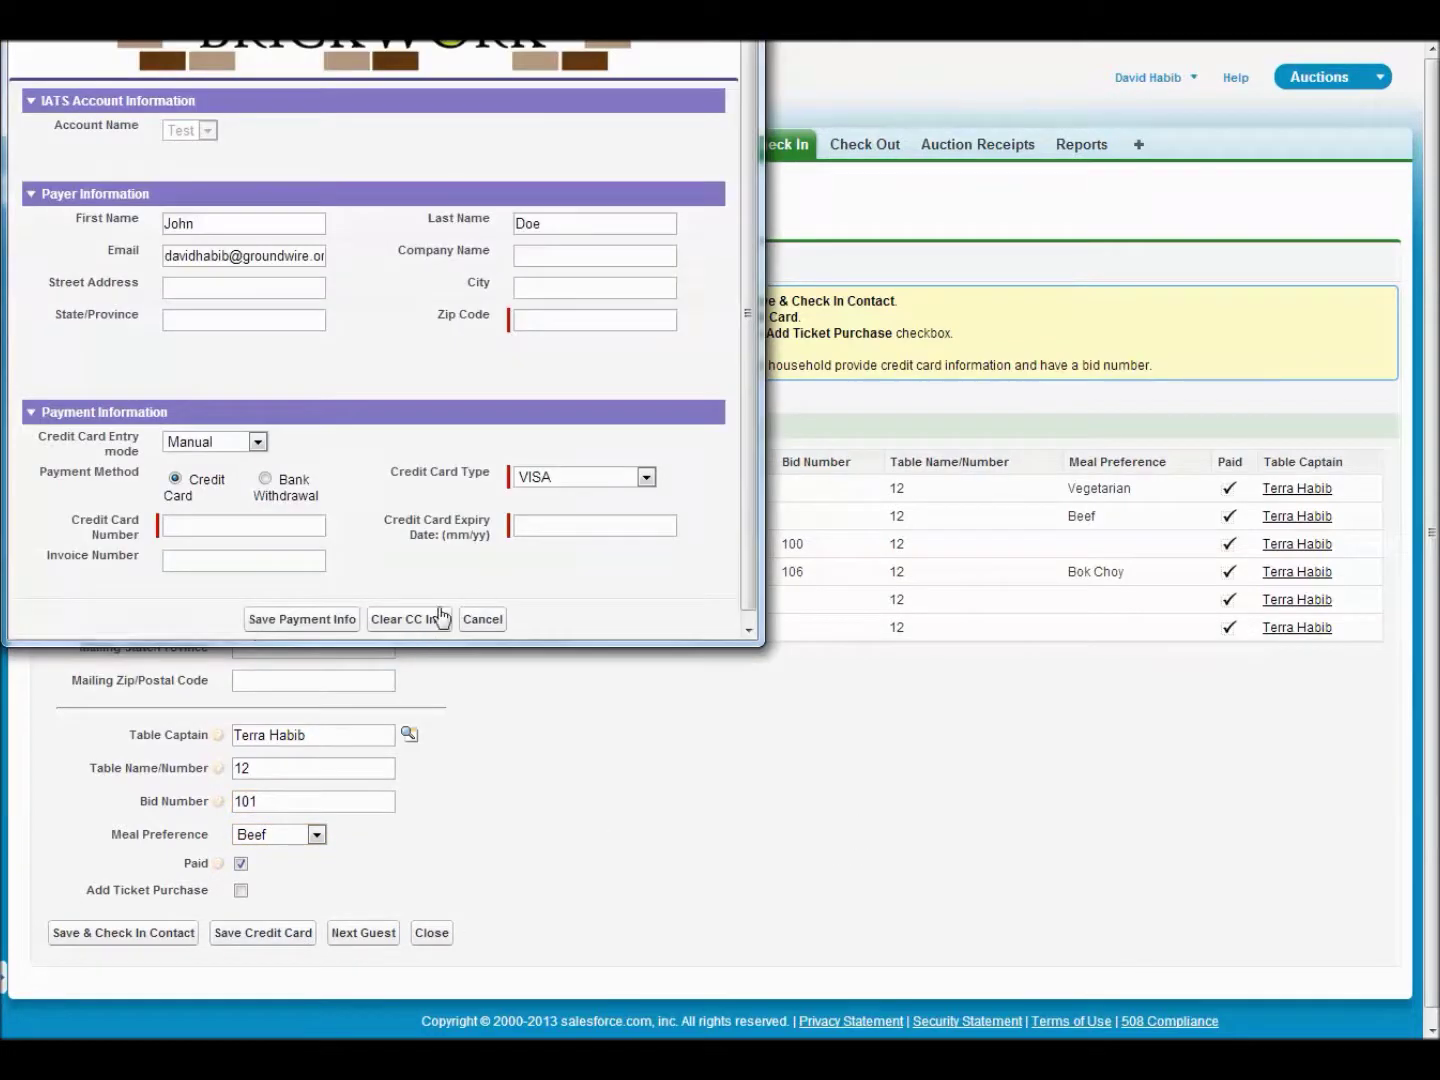
click(477, 621)
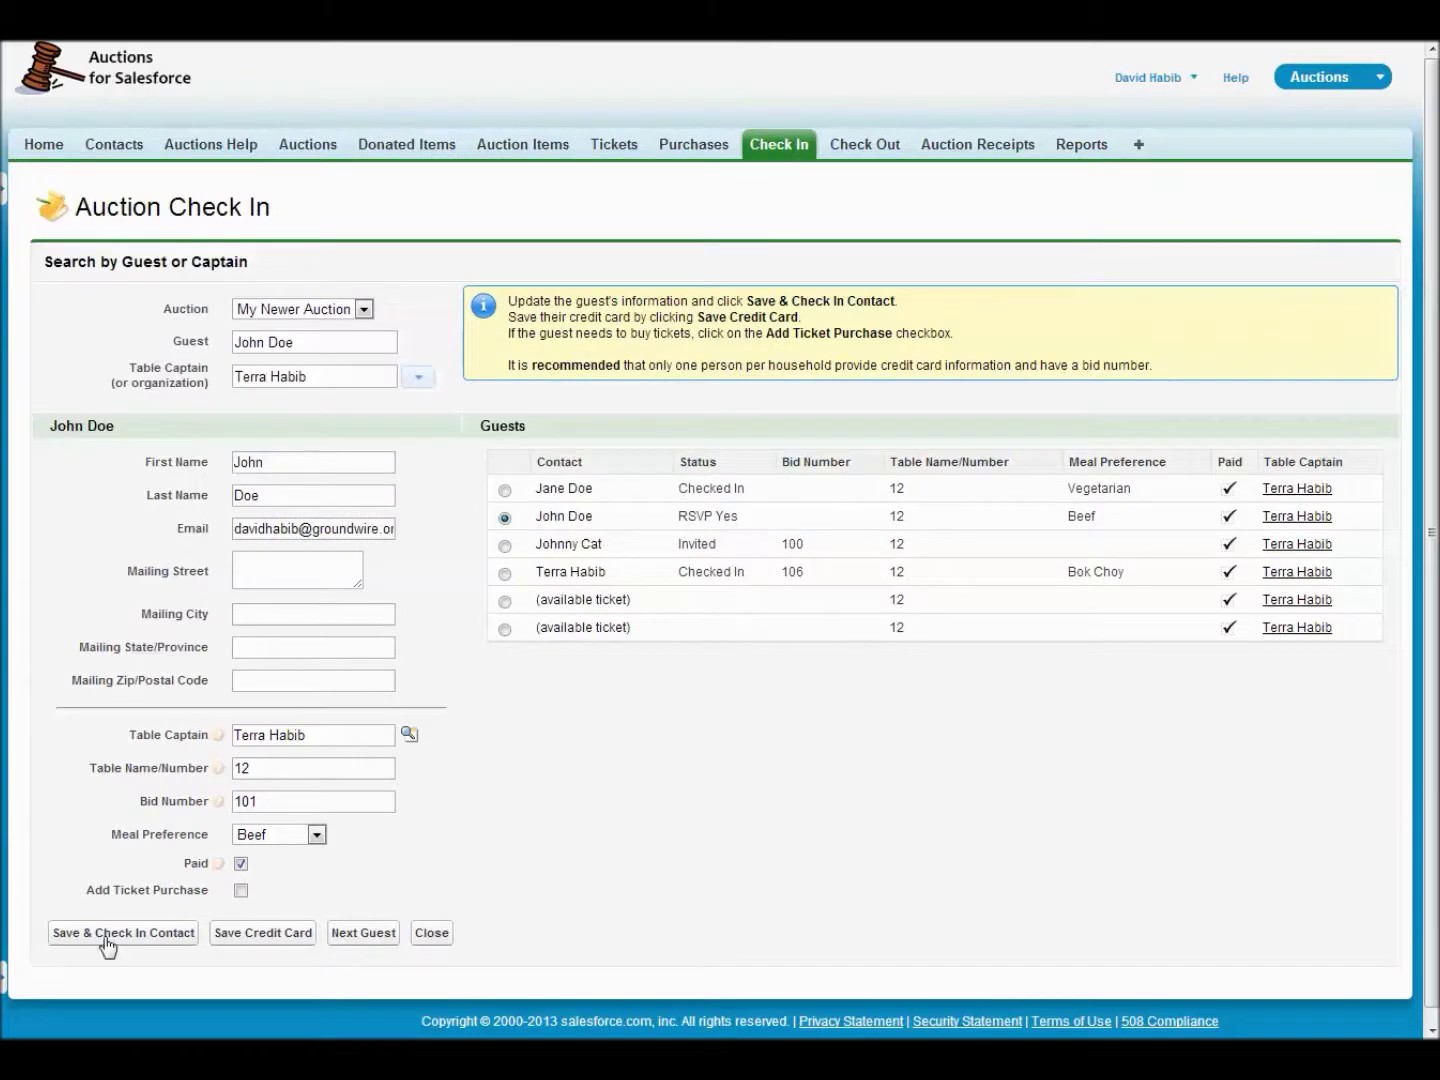
click(107, 941)
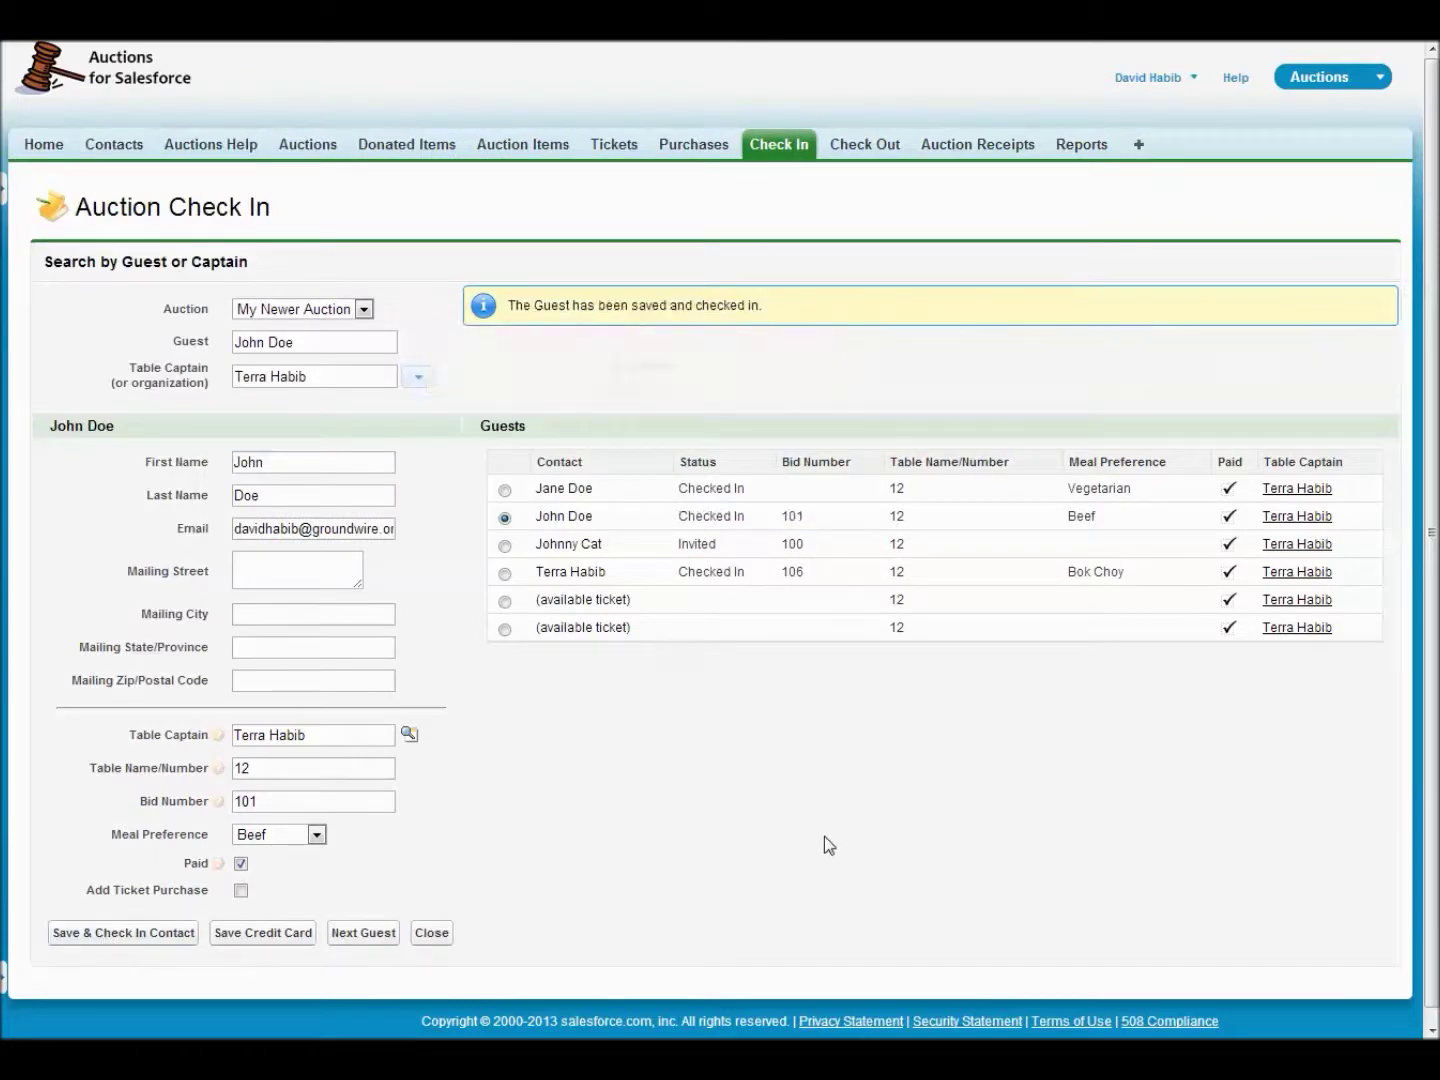
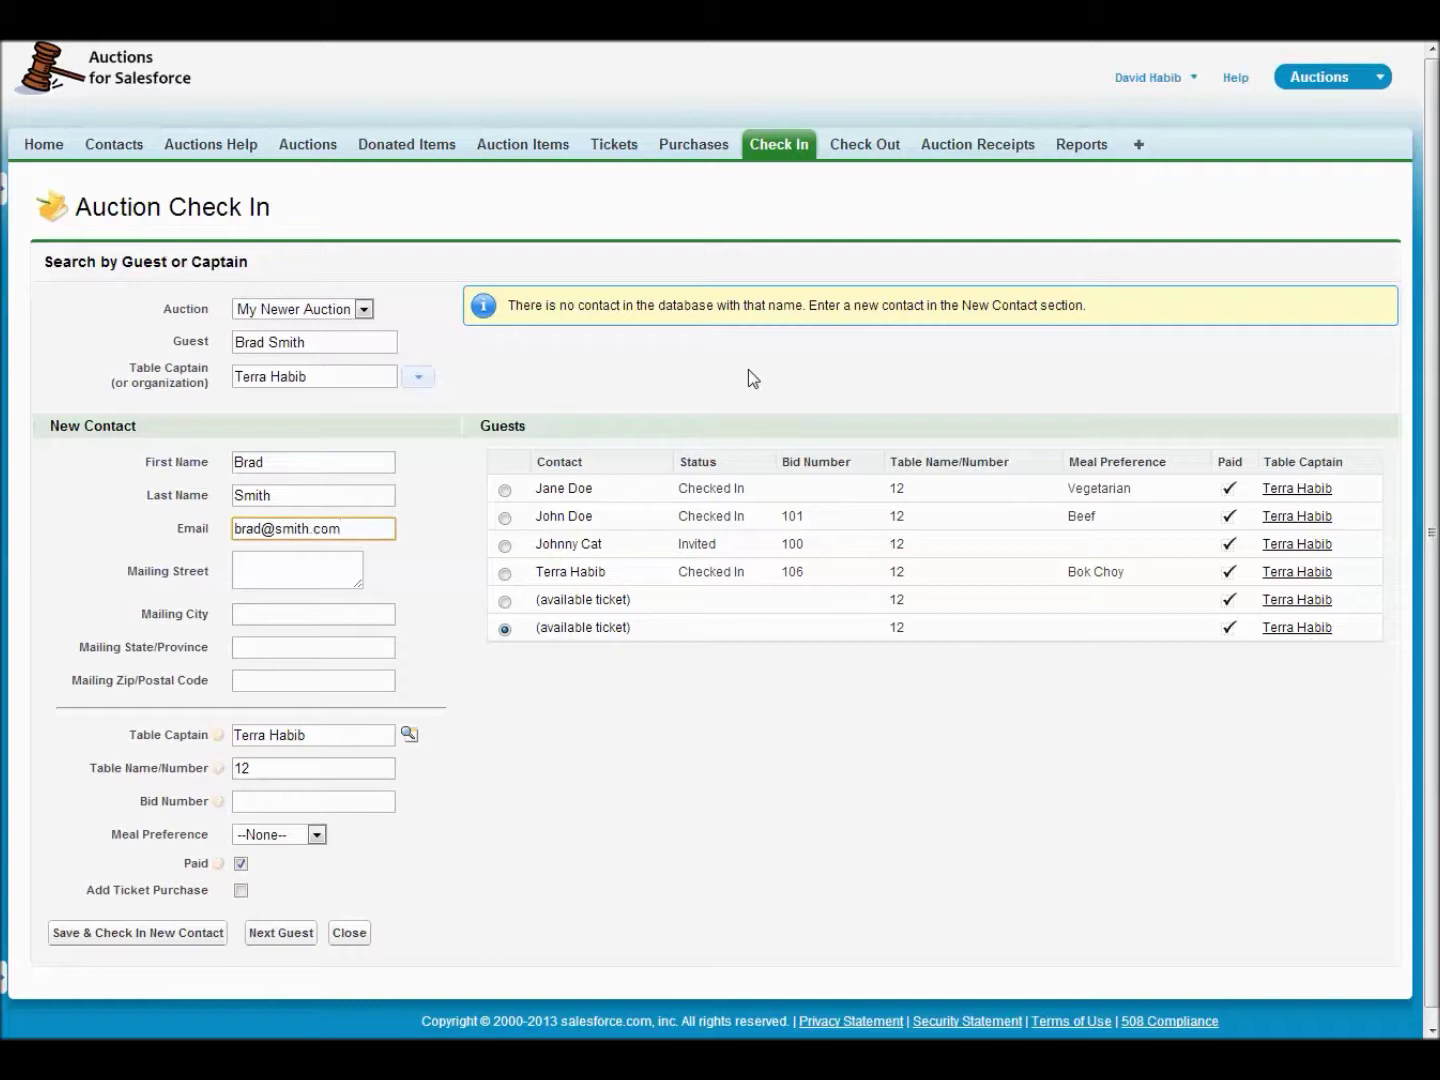
- Enter the guest's email, choose Apple Records as table captain, assign bid number 235, and check in
click(419, 380)
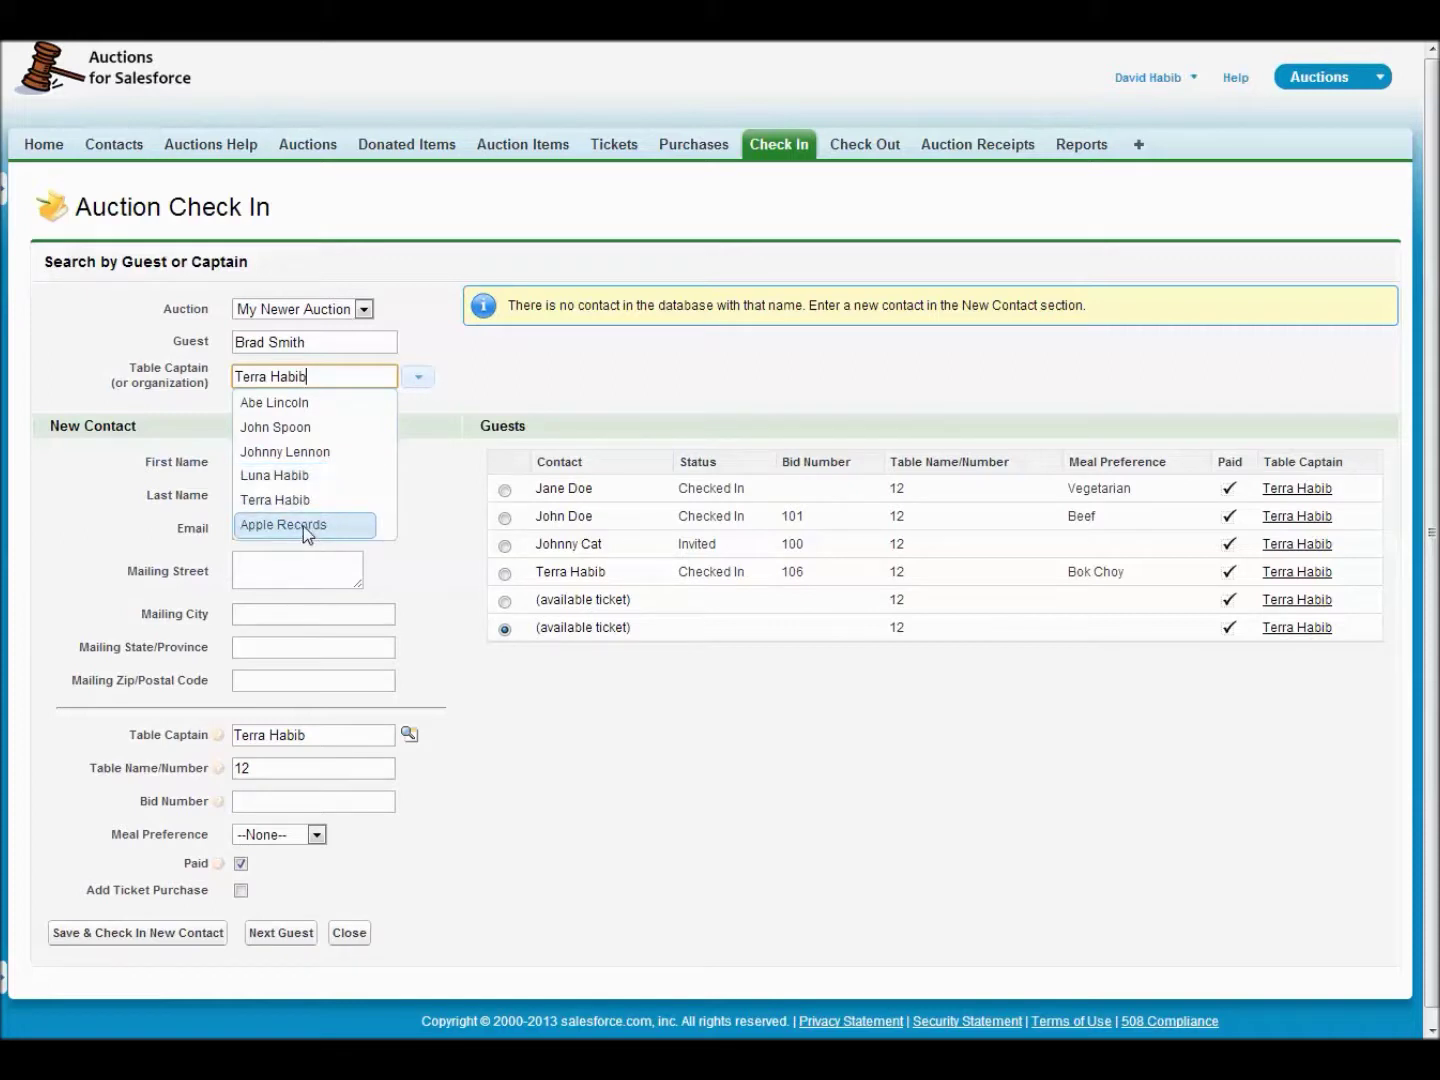
click(303, 526)
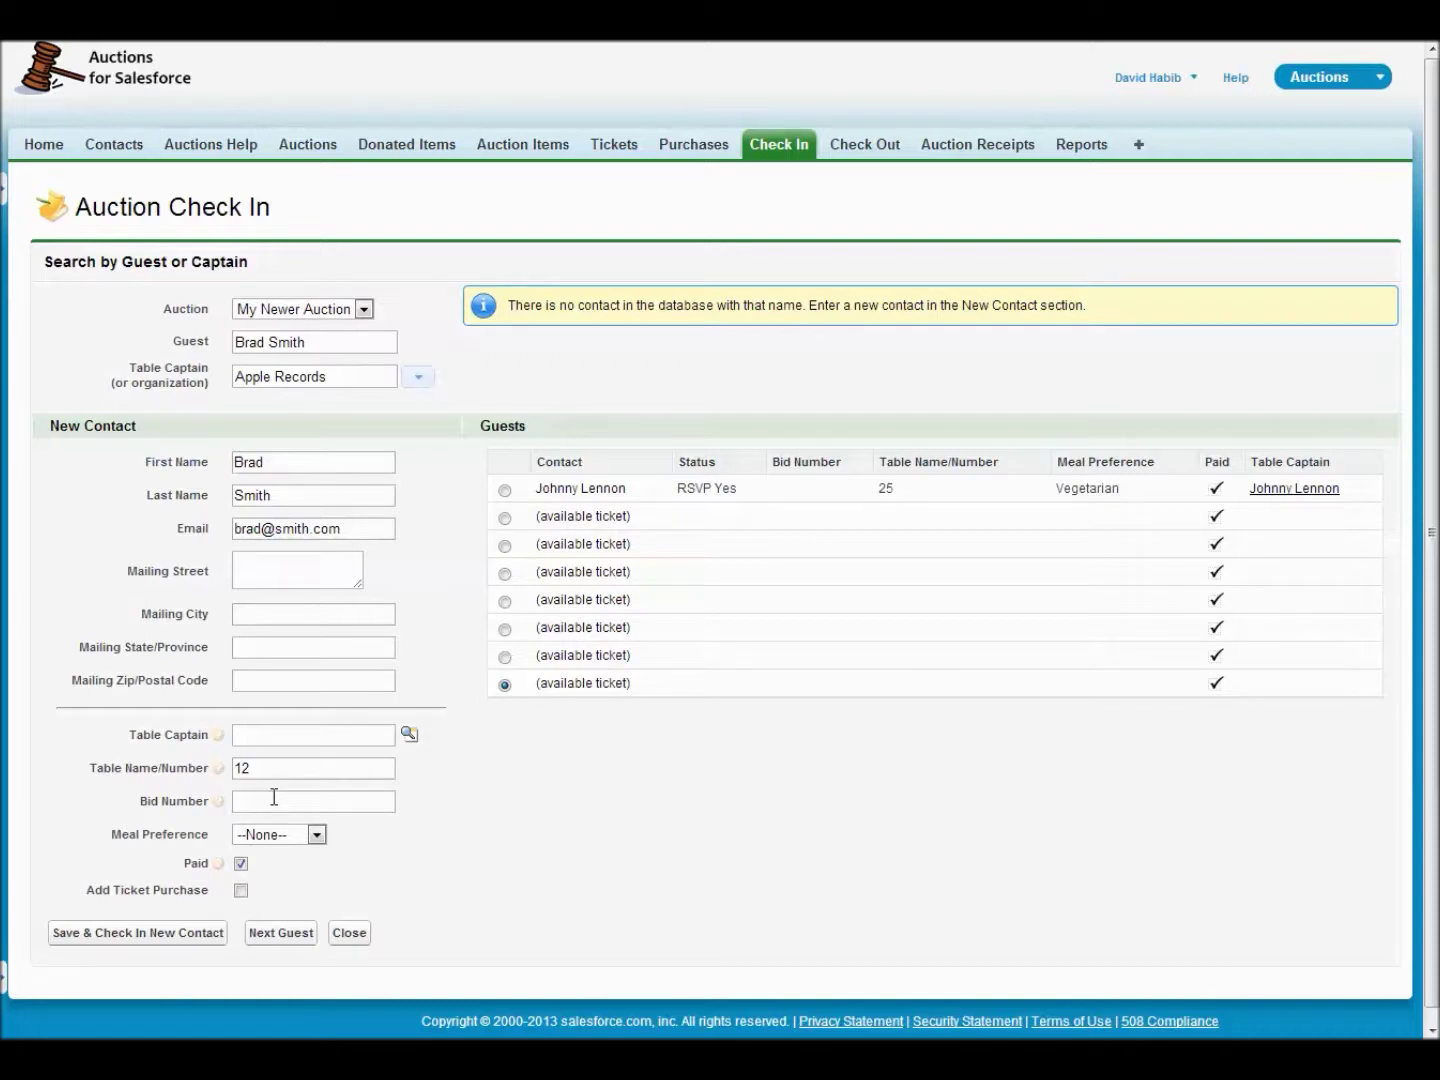
click(303, 805)
text(235)
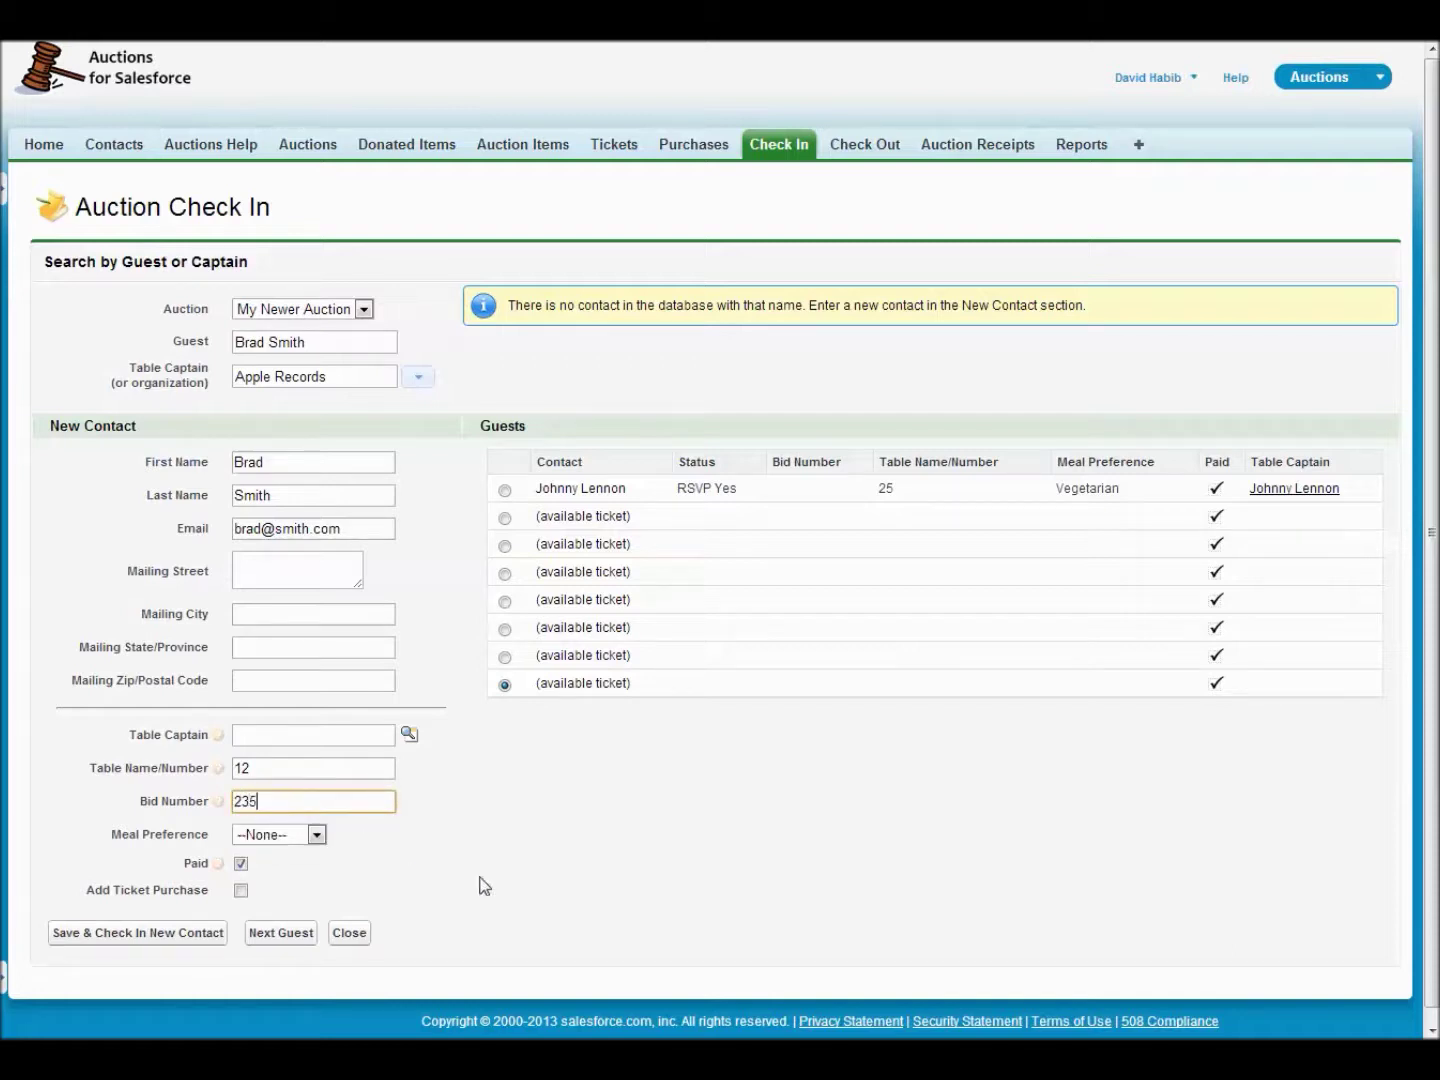
click(86, 936)
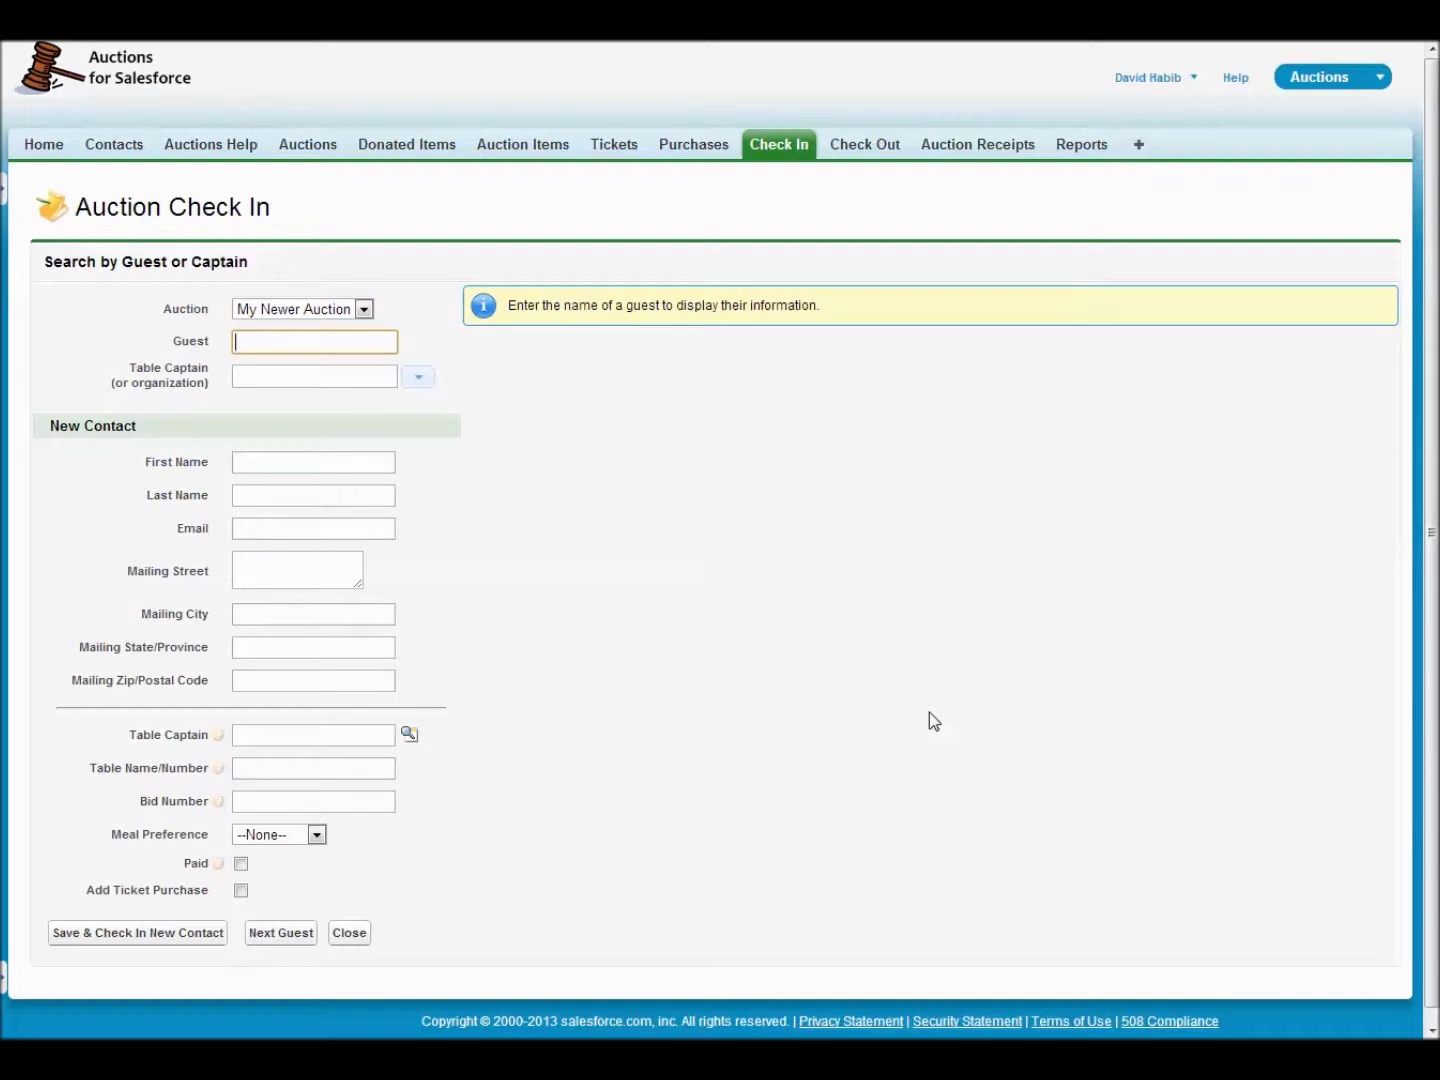
- Check in the existing guest with bid 100, saving their credit card, then go to Auction Purchases
text(john)
key(Down)
key(Down)
key(Down)
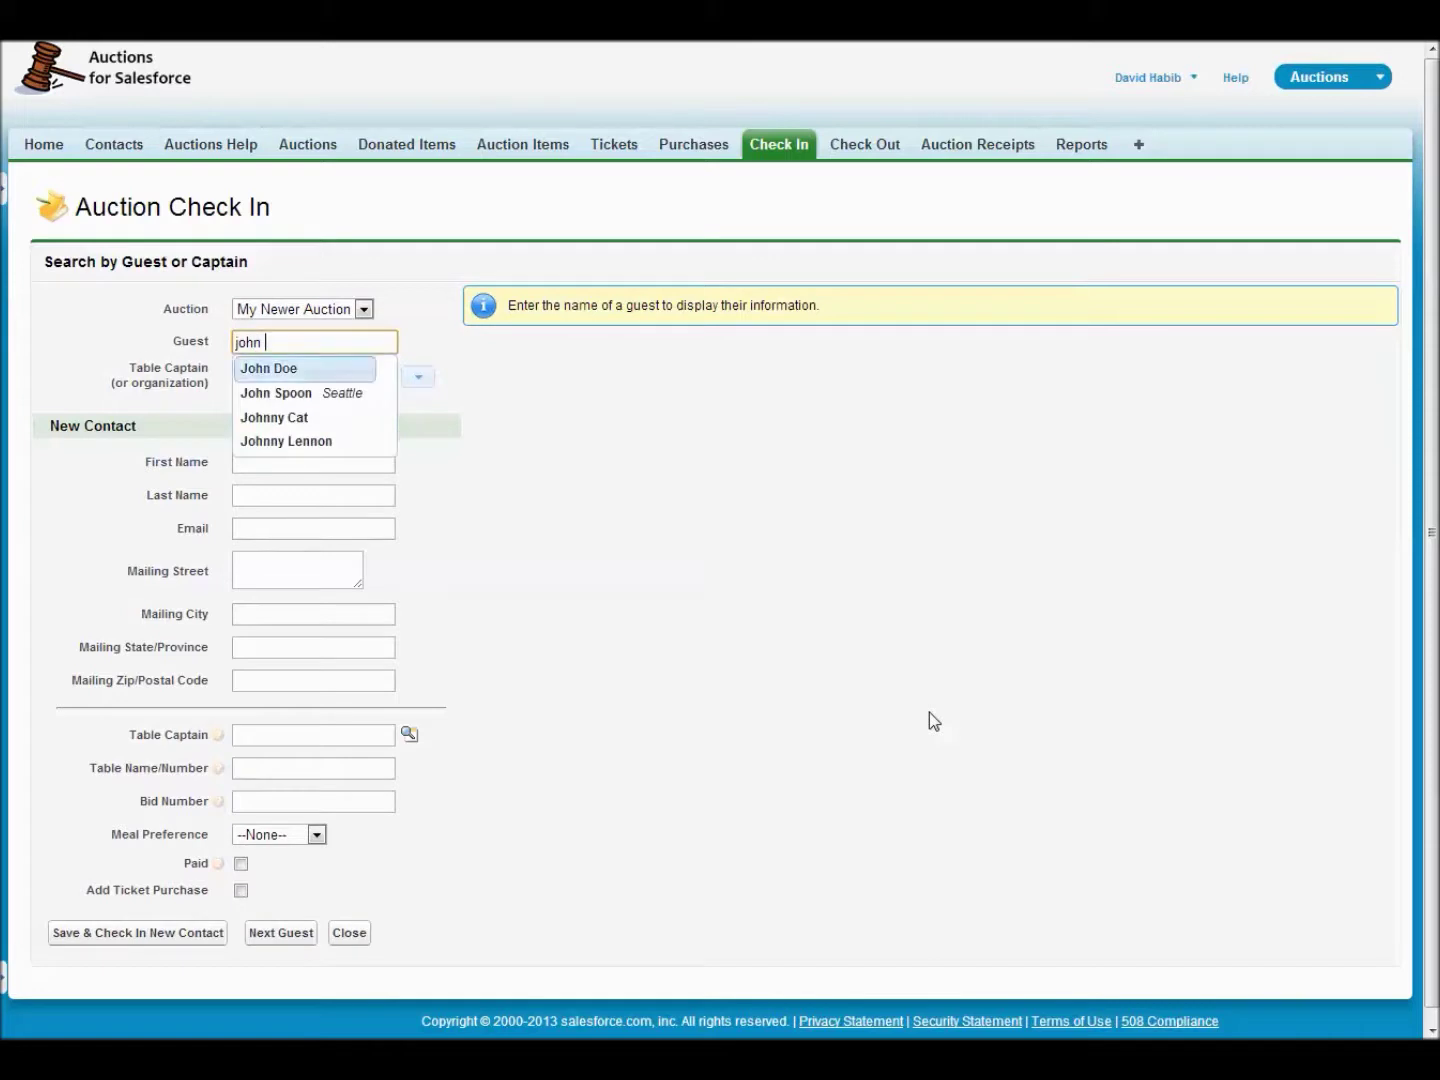
key(Return)
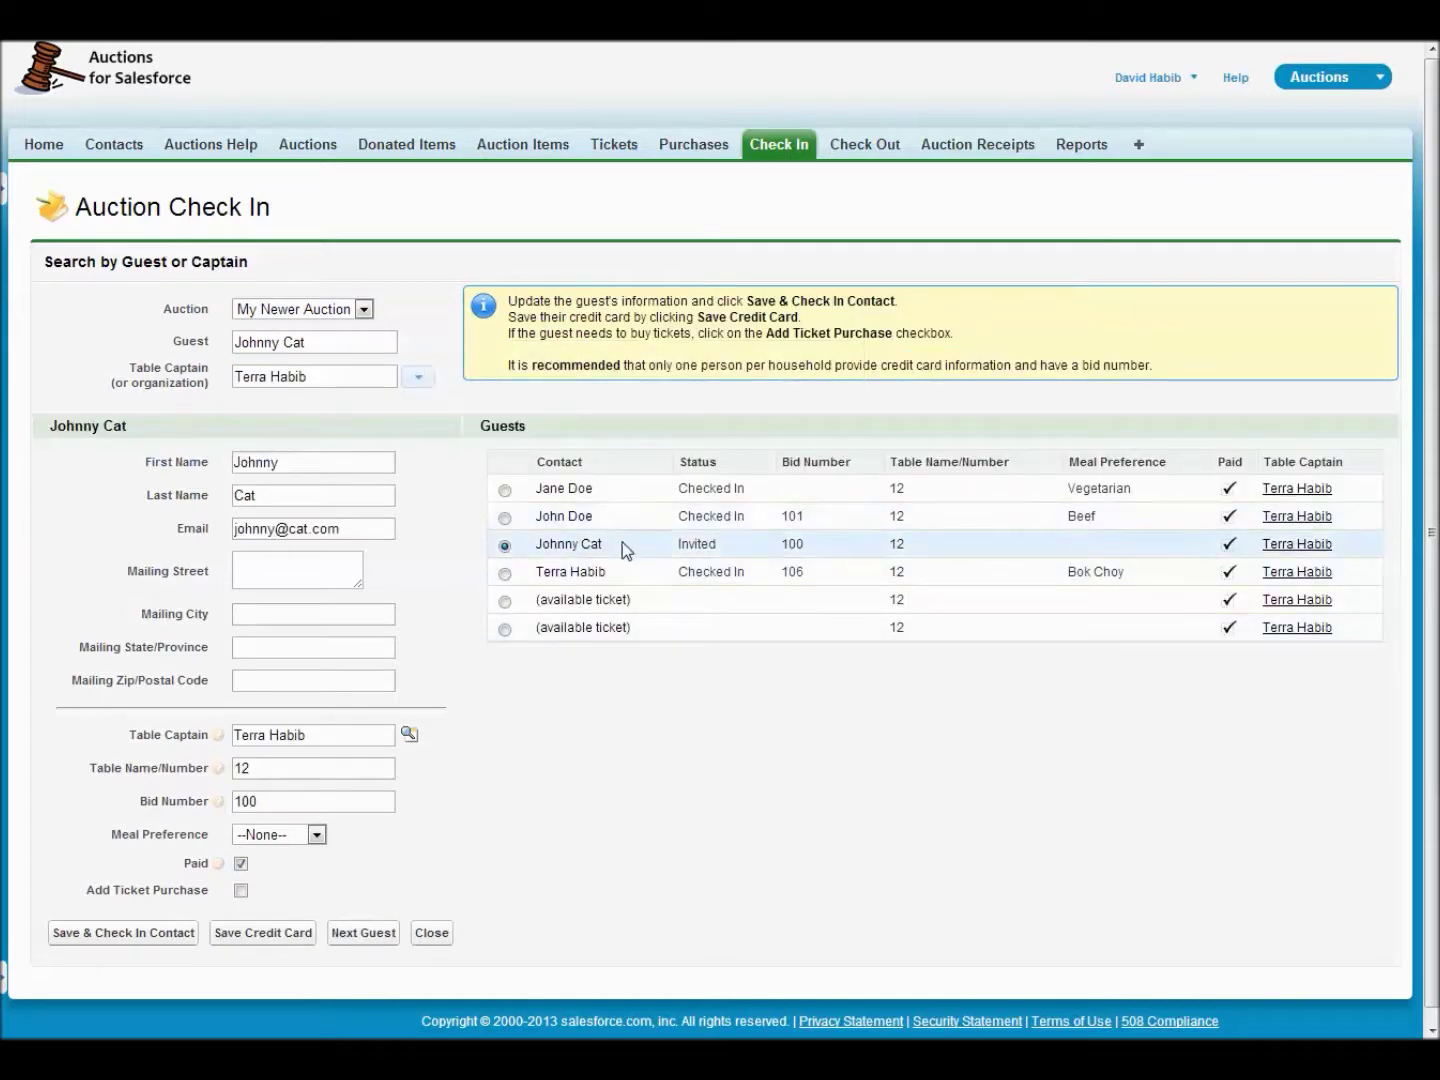
click(271, 935)
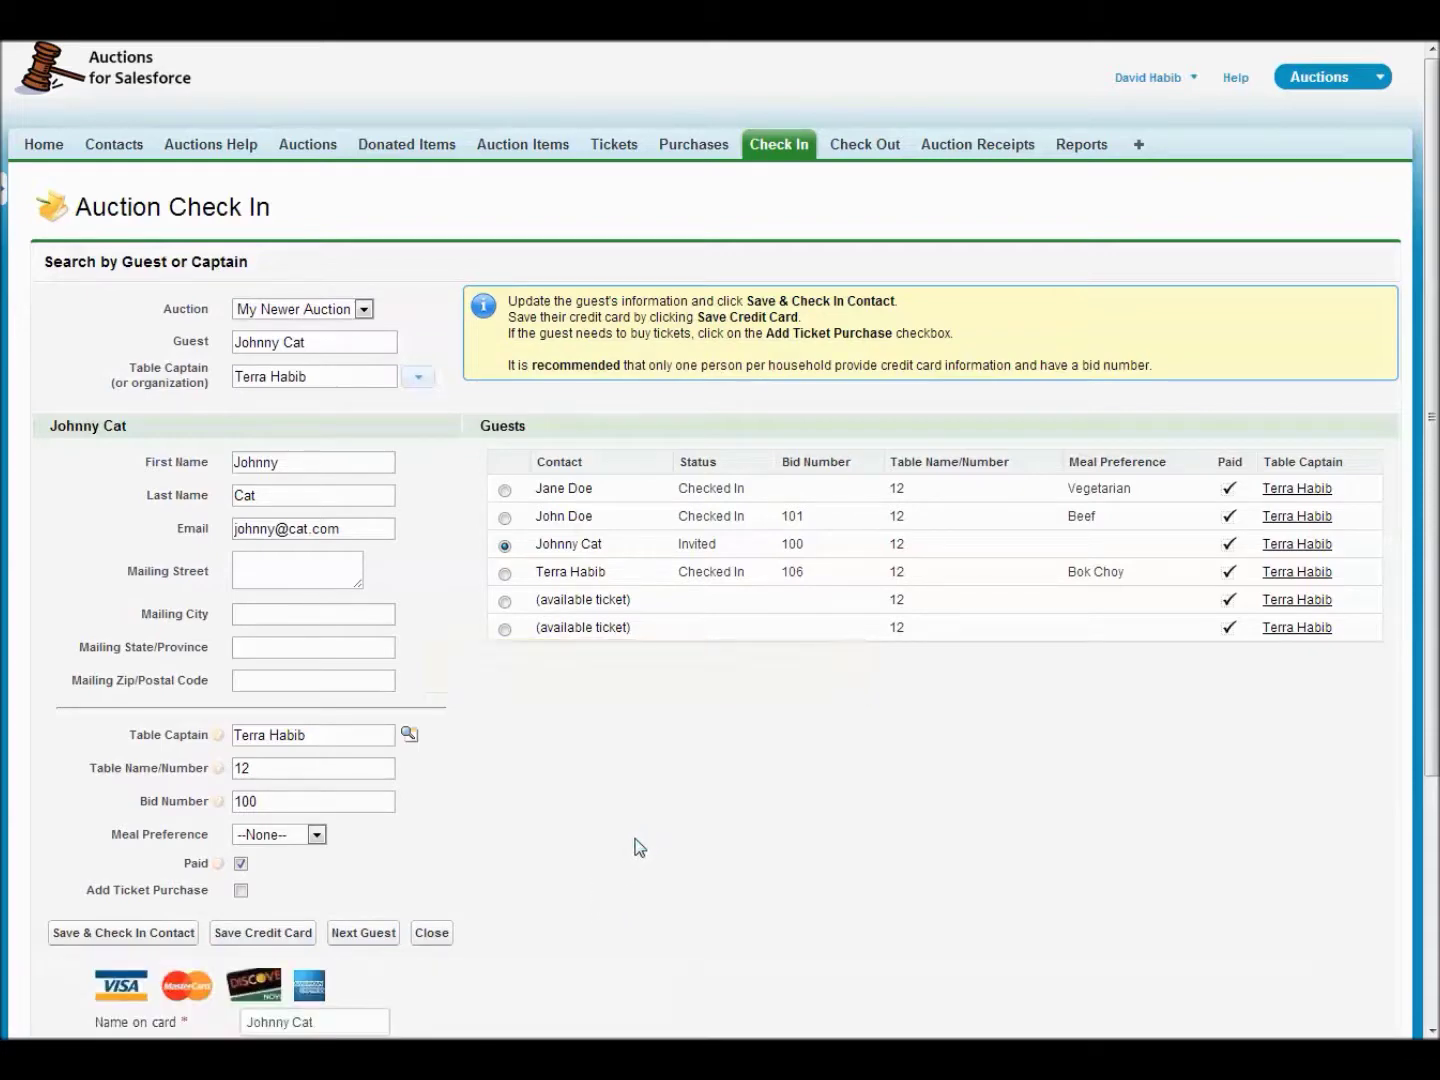
scroll(640, 846, down, 3)
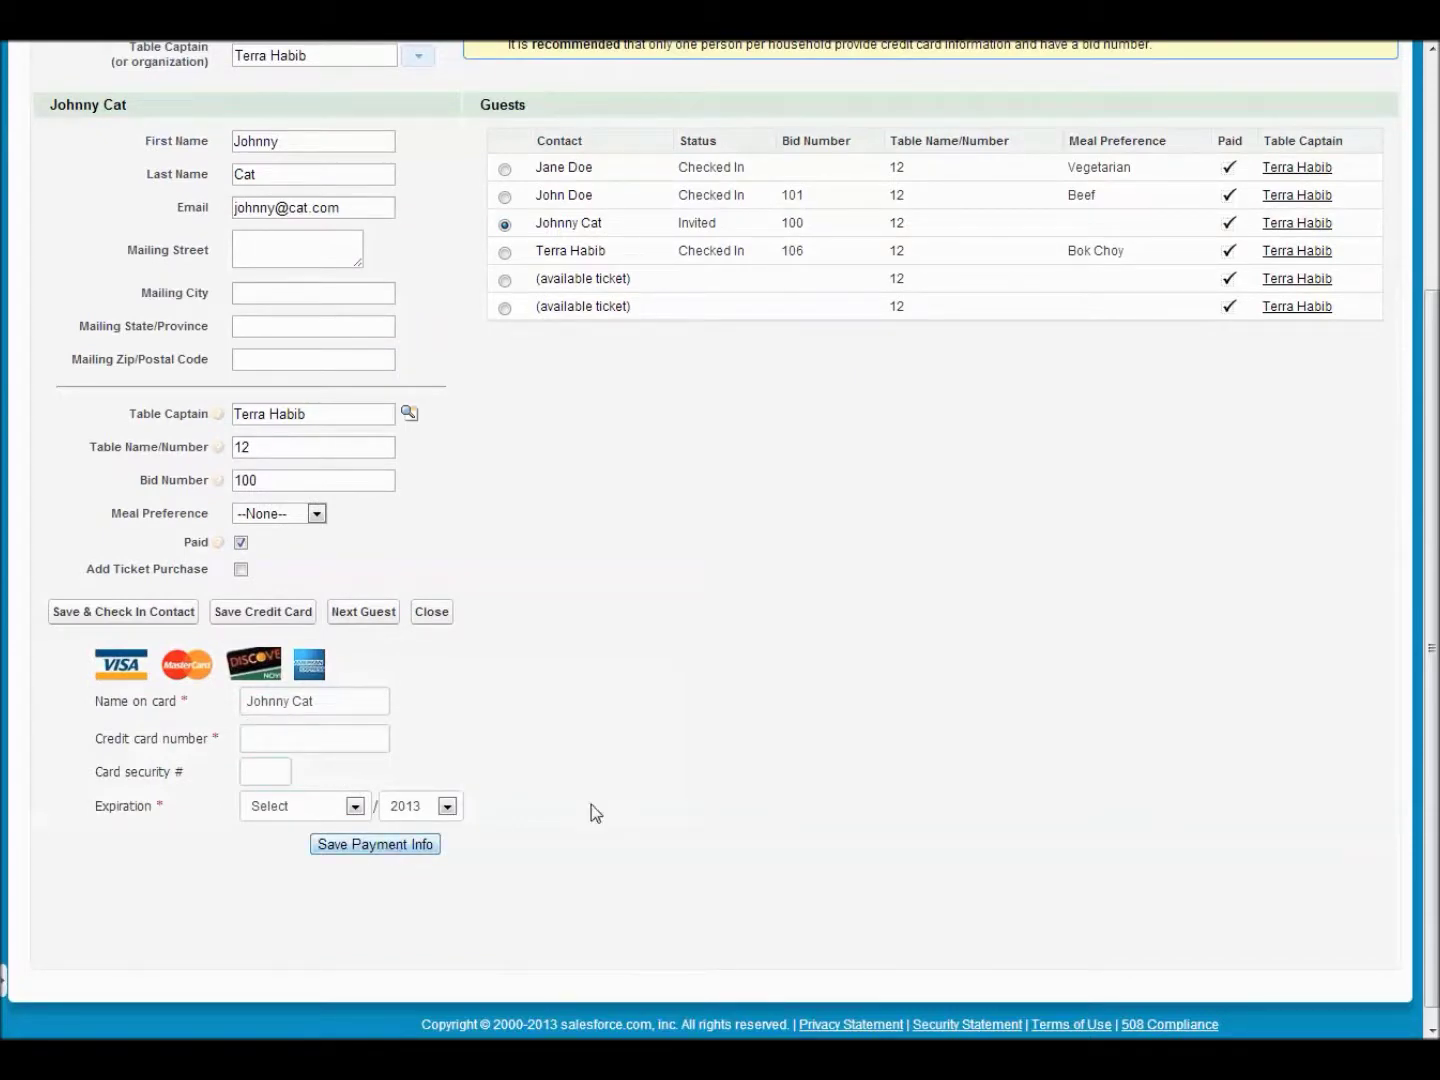
click(133, 615)
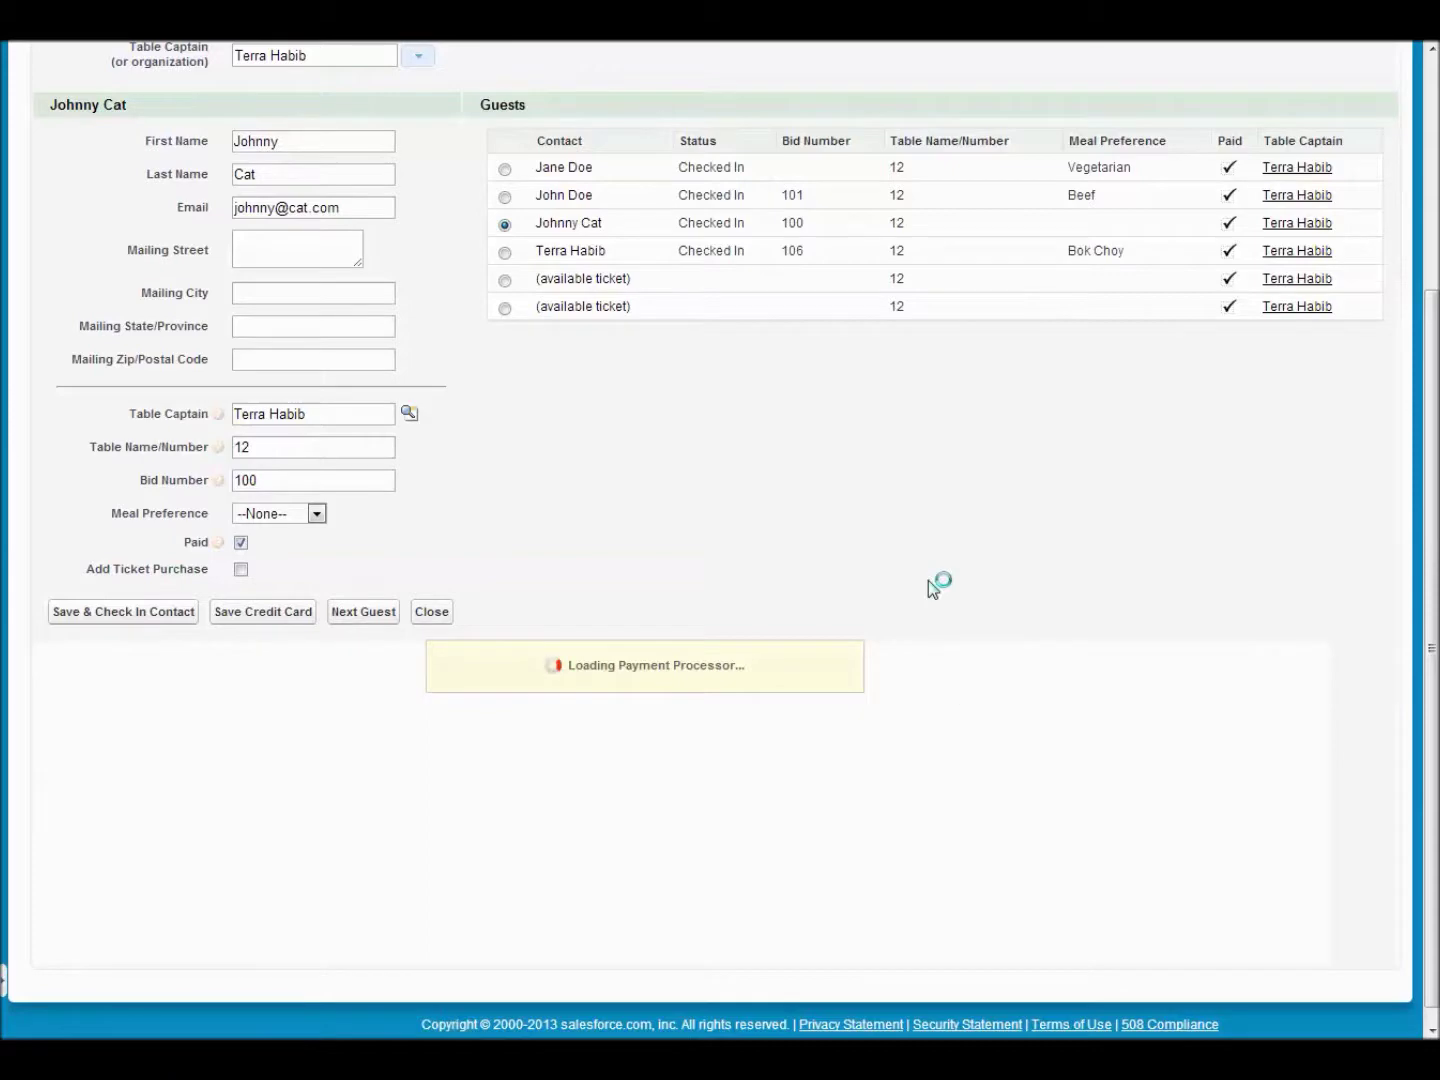
scroll(928, 580, up, 3)
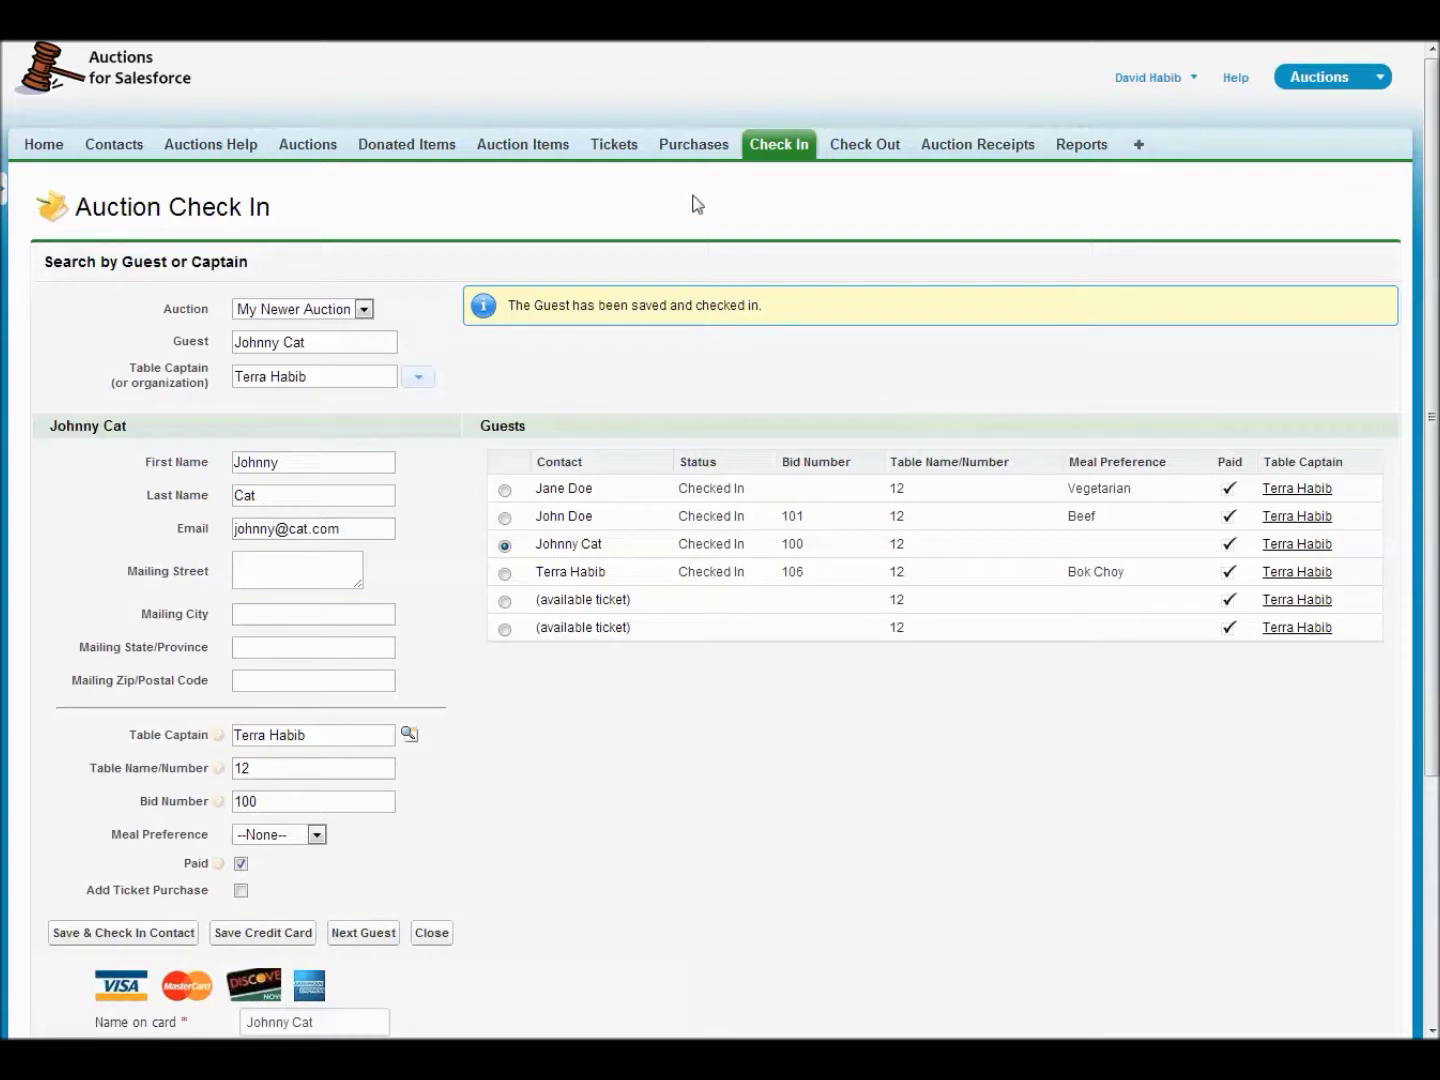
click(695, 148)
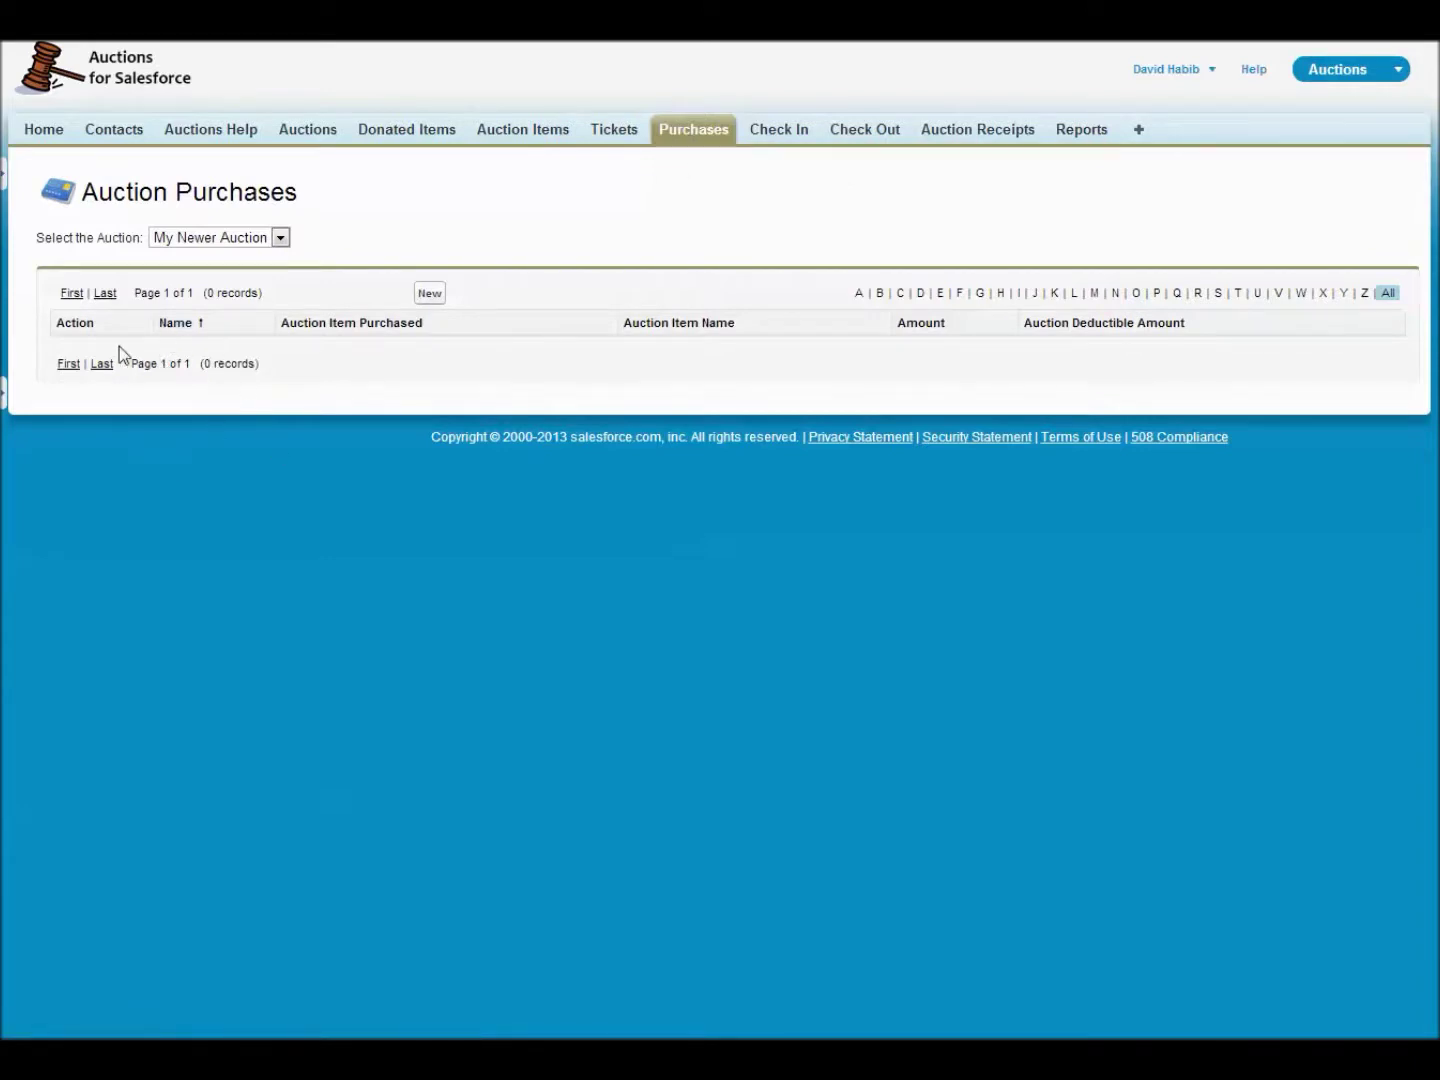
- Start a new purchase batch with bidder 100 in row one
click(429, 294)
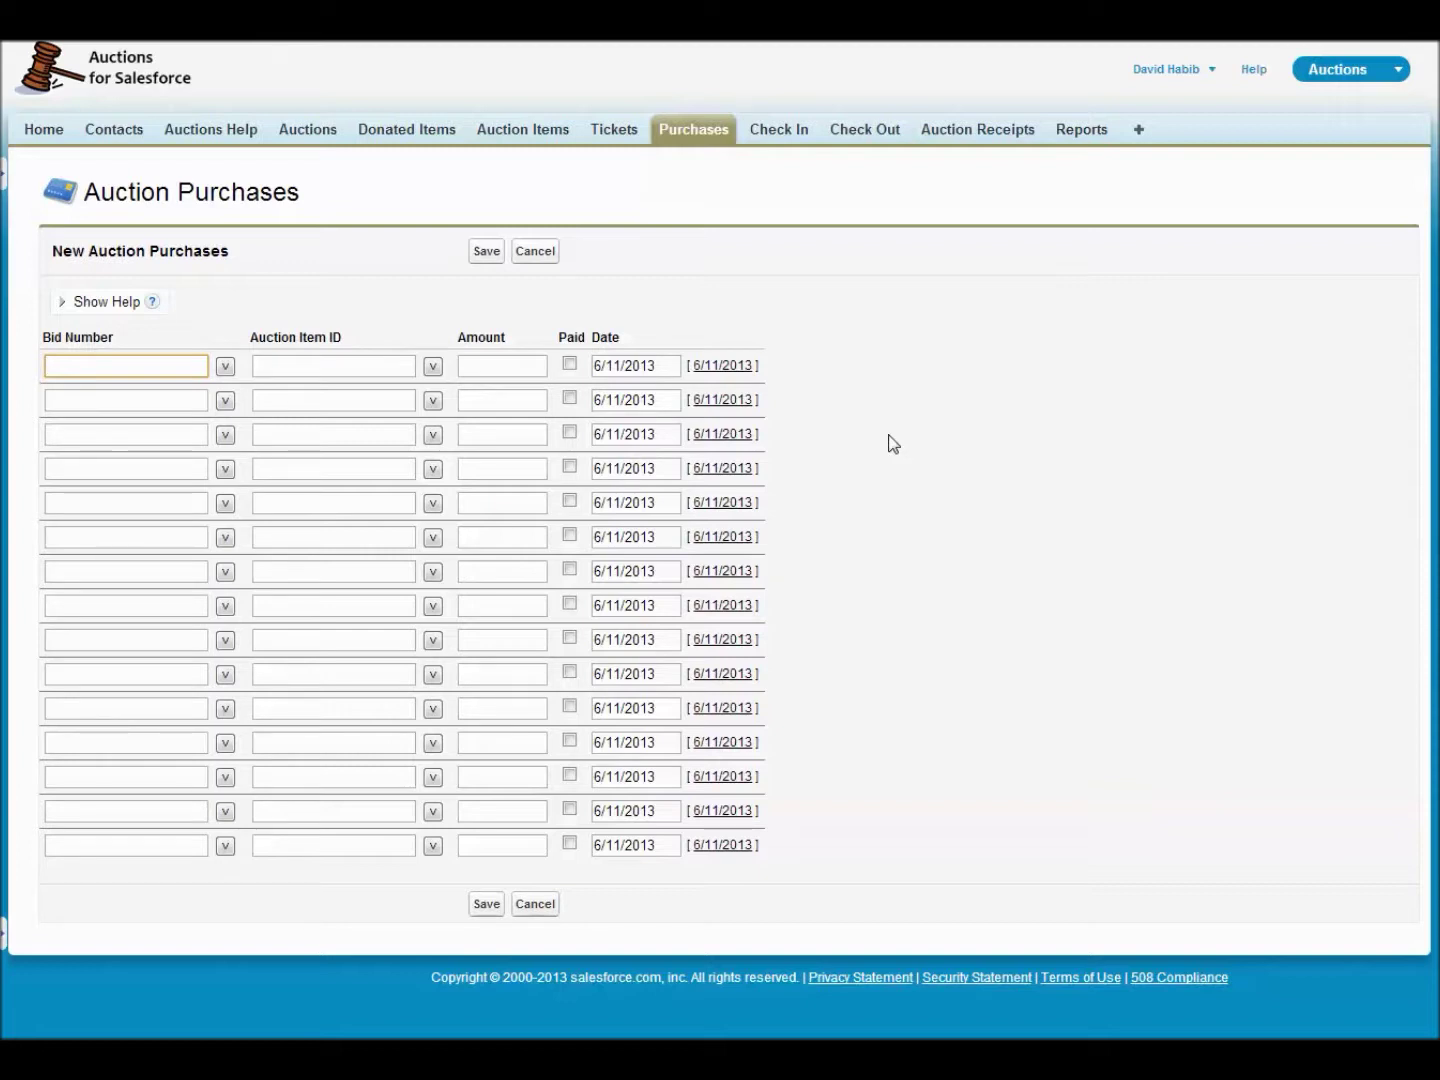
text(100)
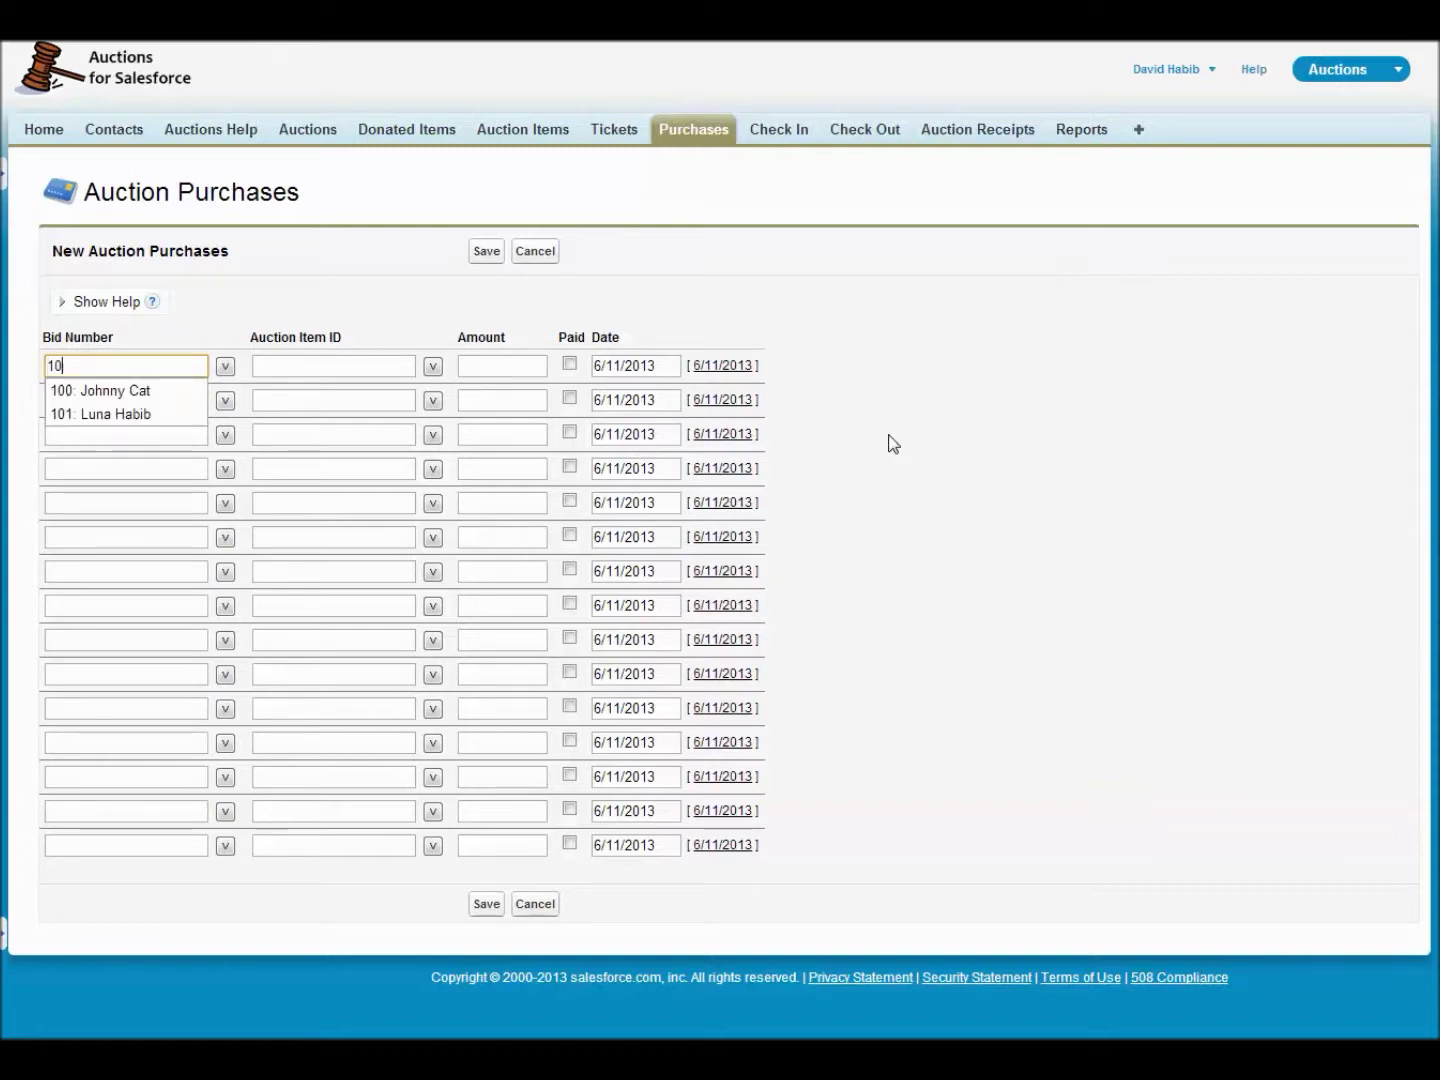
key(Tab)
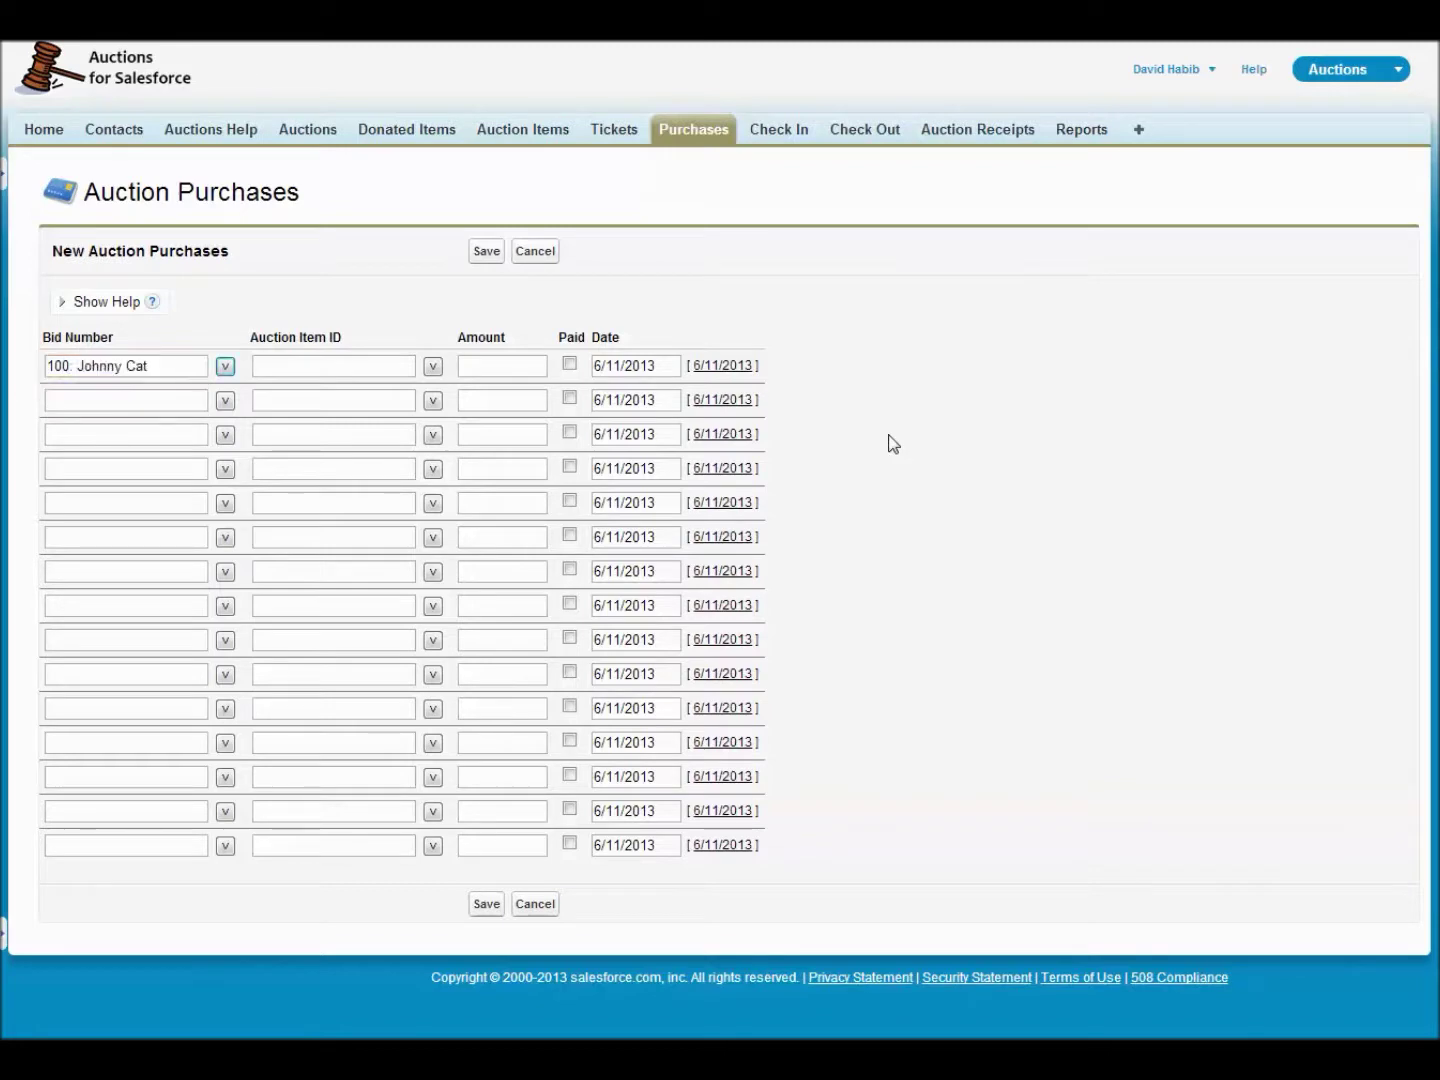
click(226, 367)
scroll(163, 487, down, 1)
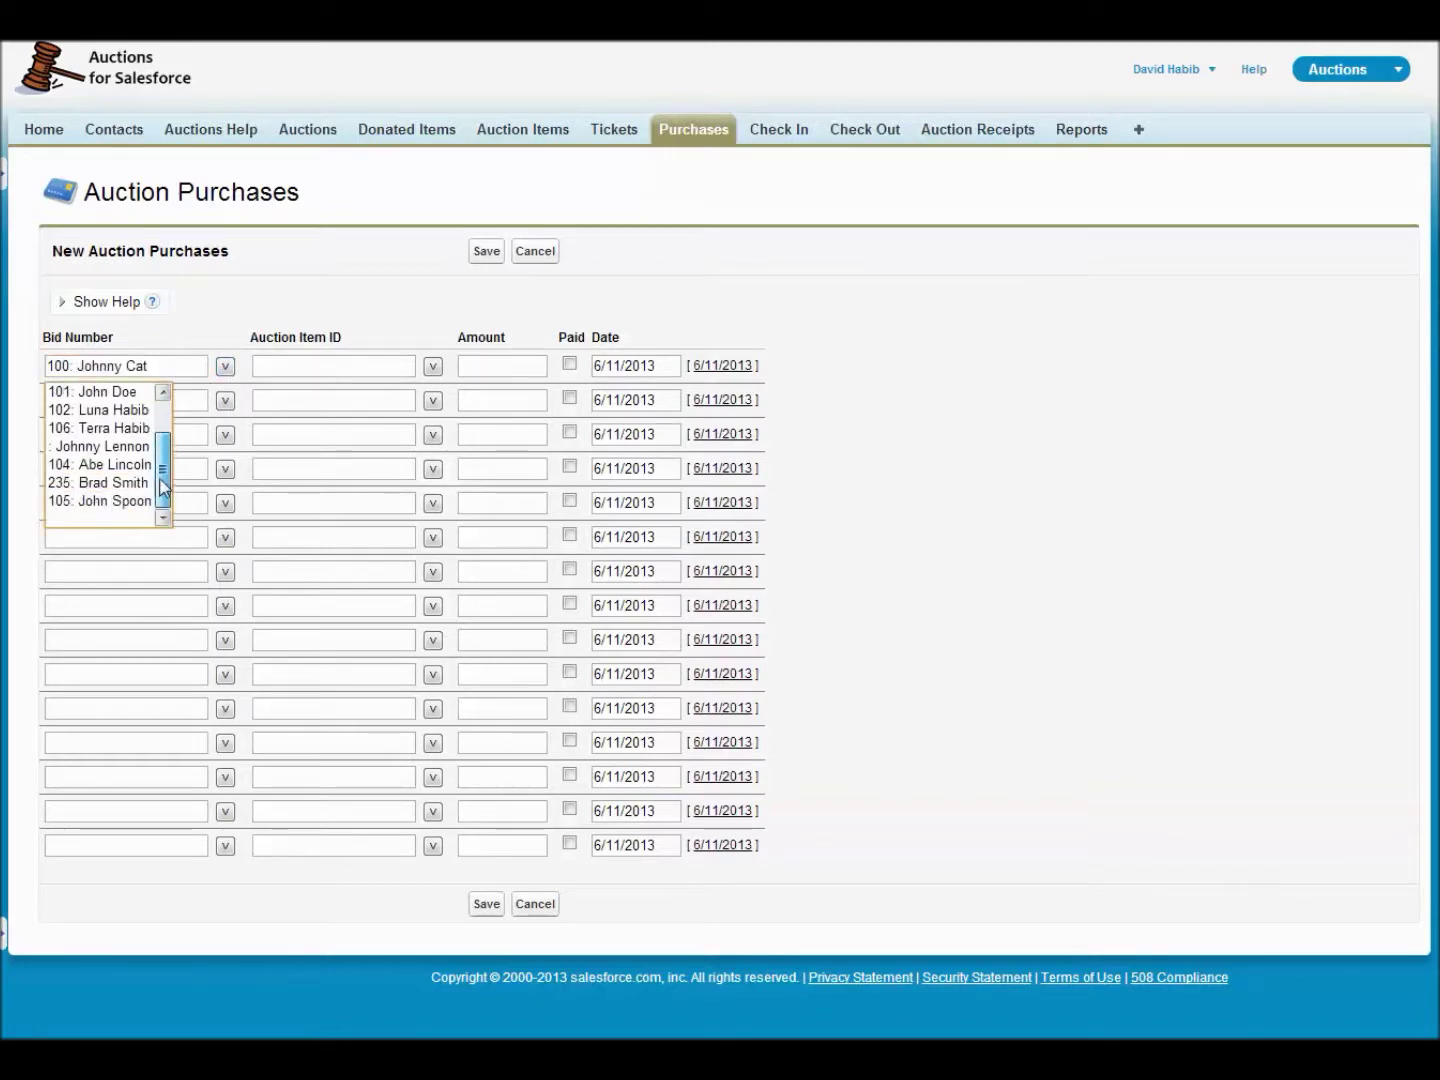
scroll(163, 487, up, 2)
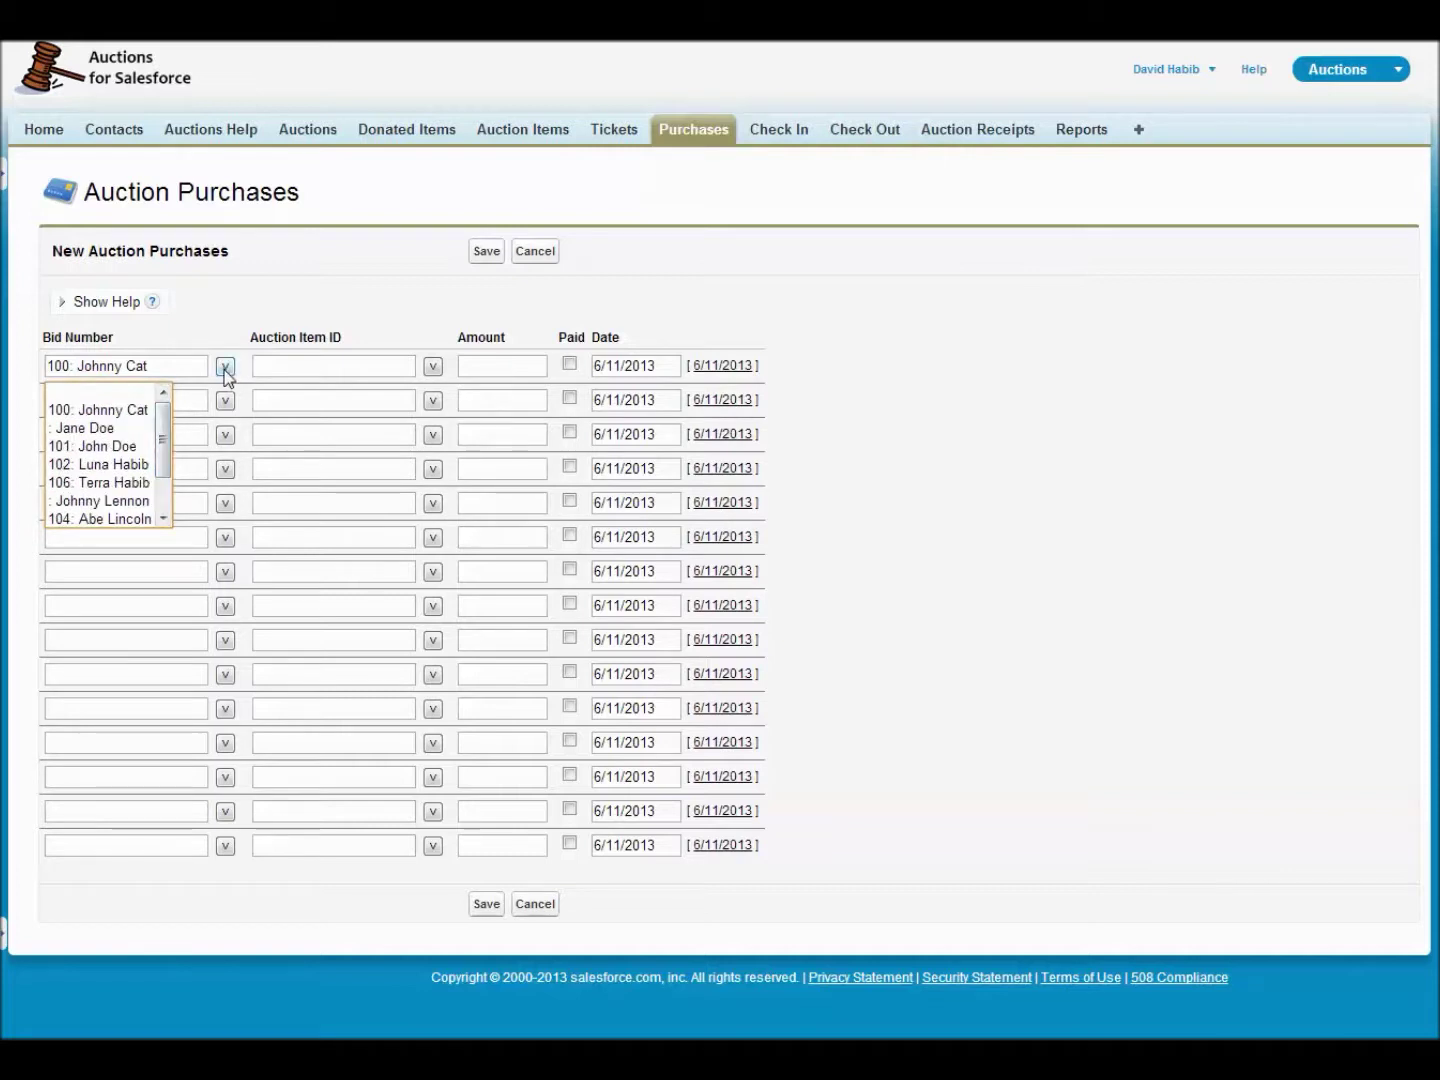
click(263, 365)
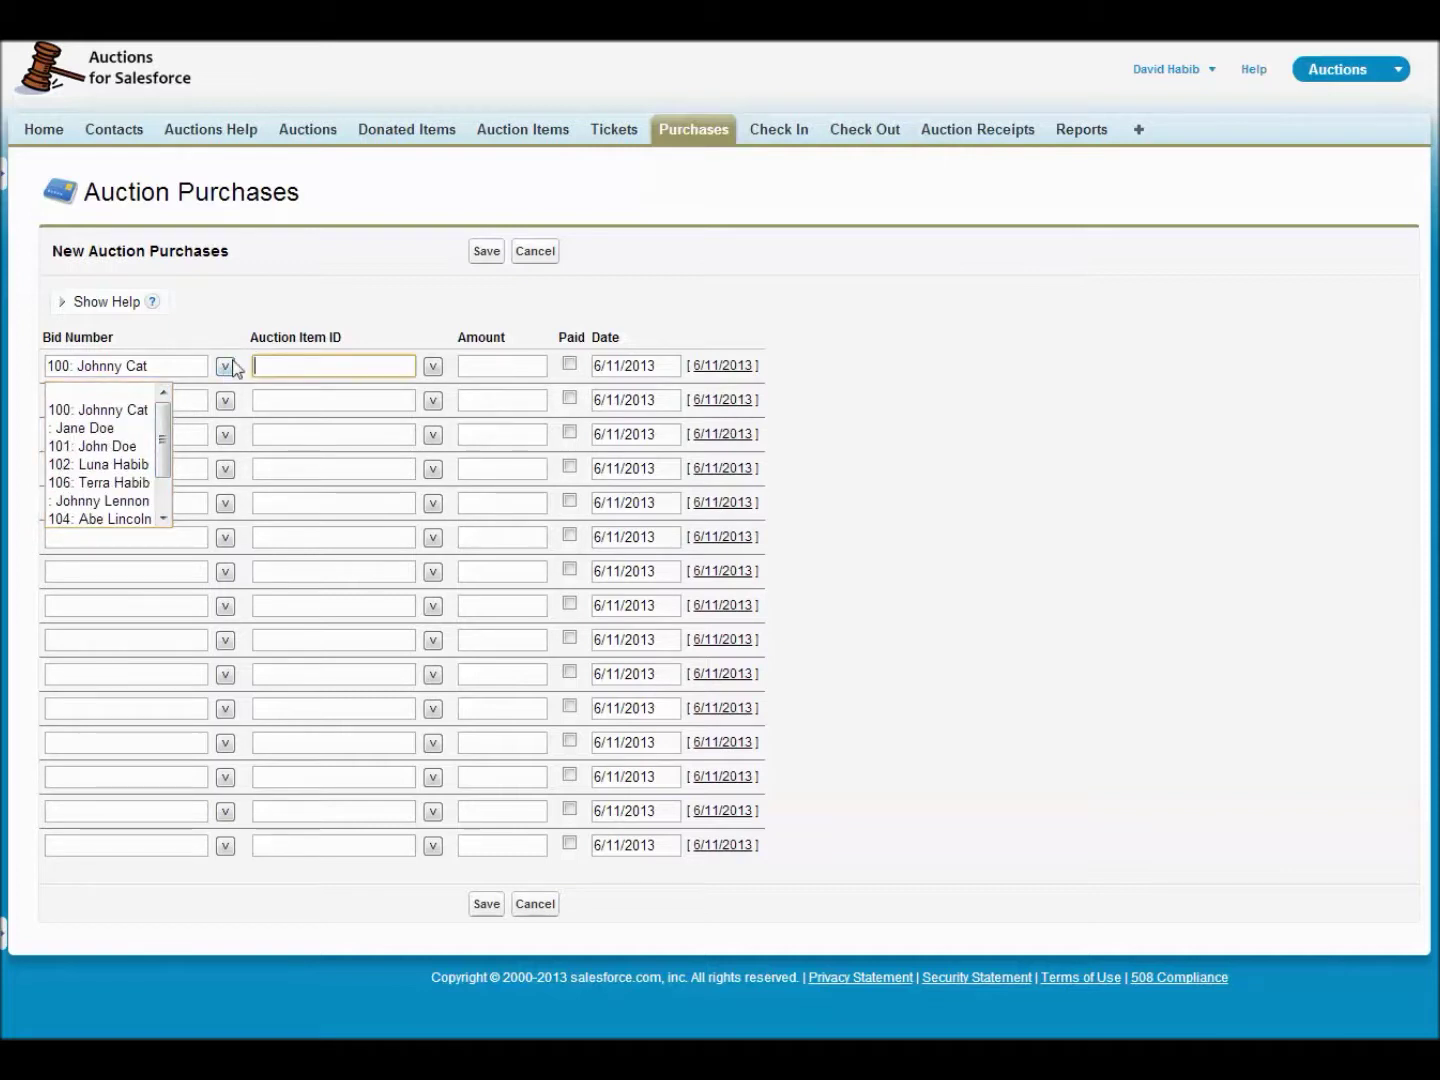
- Set row one's item to 100: box of cat nip with amount 15
click(276, 364)
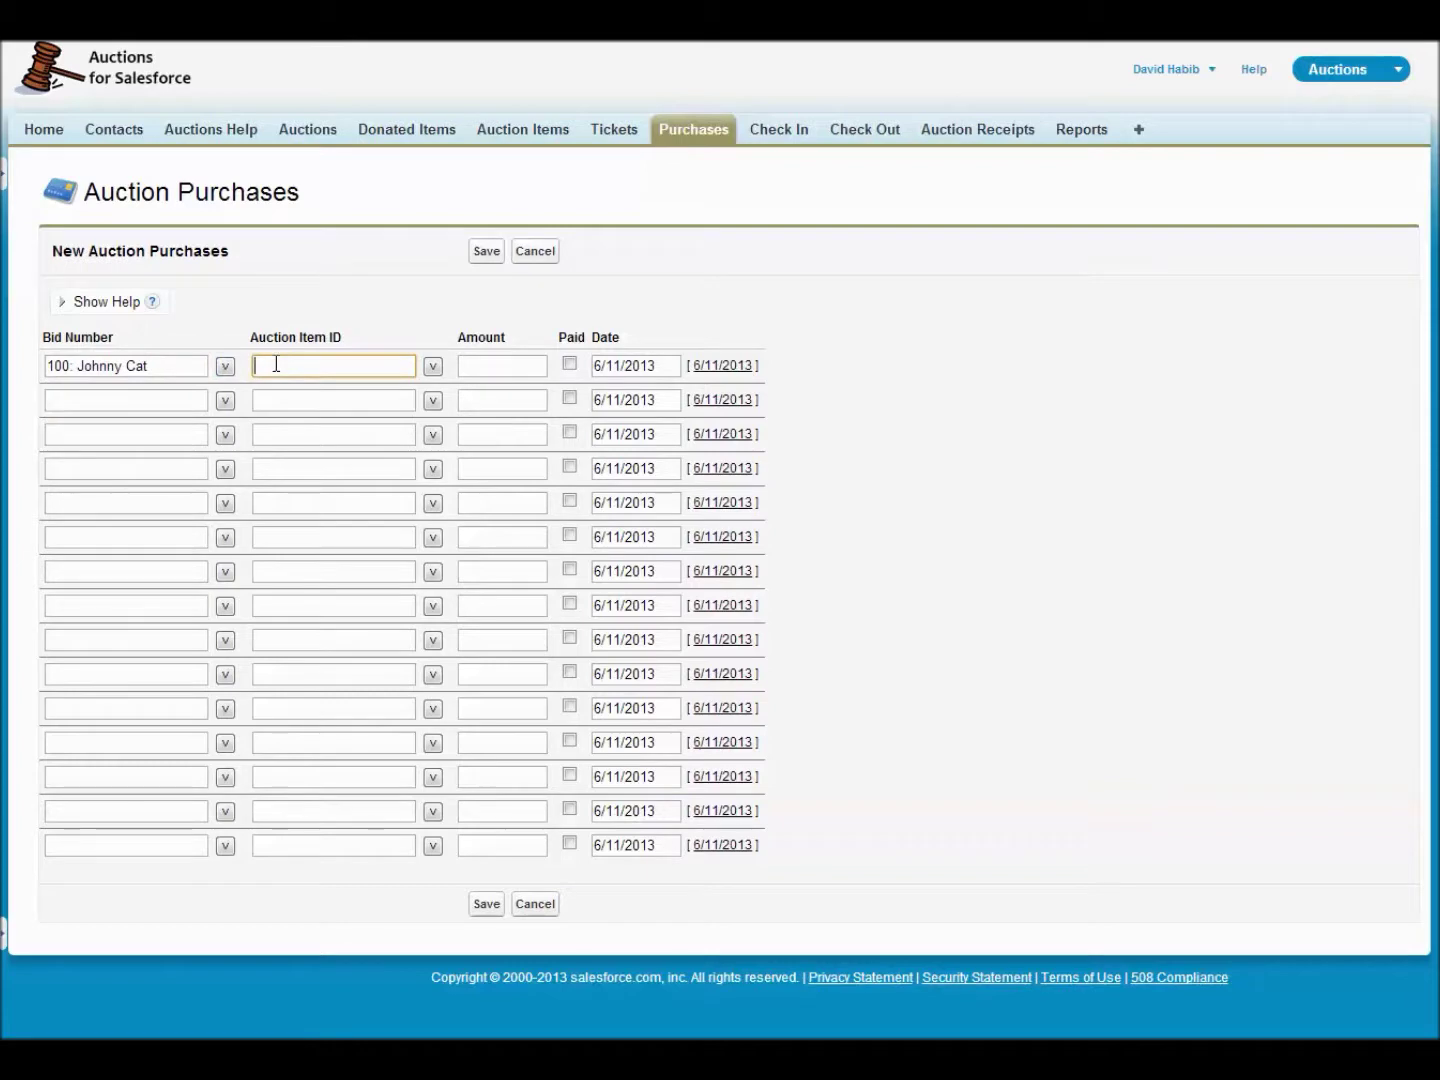
text(100)
key(Tab)
click(433, 368)
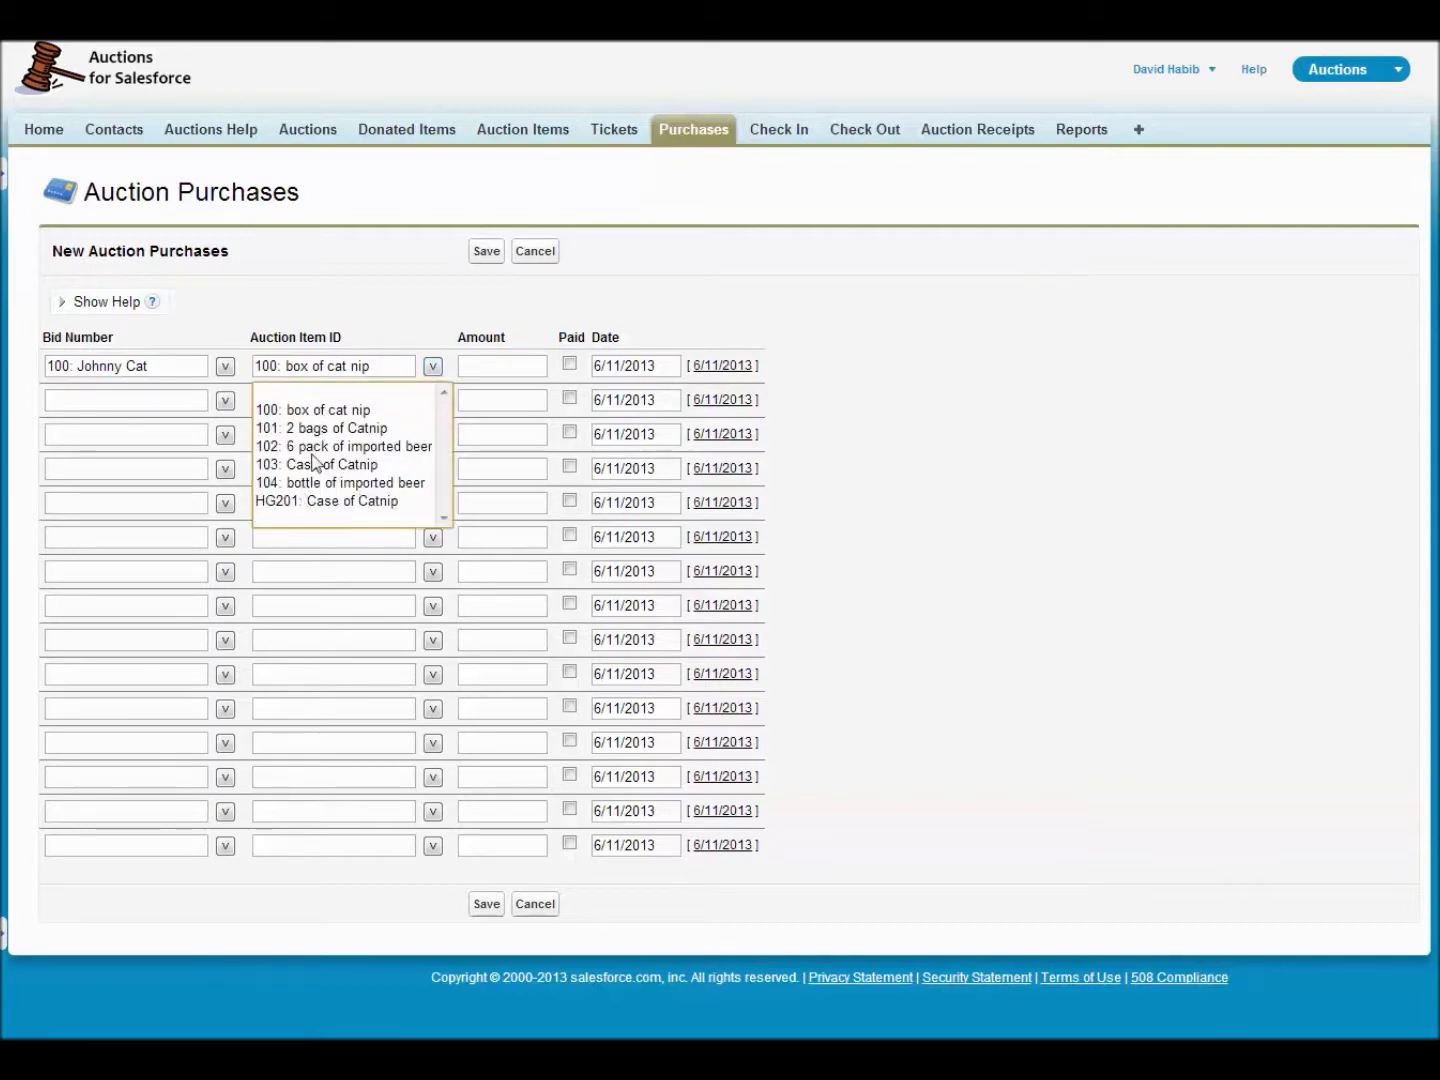
click(484, 365)
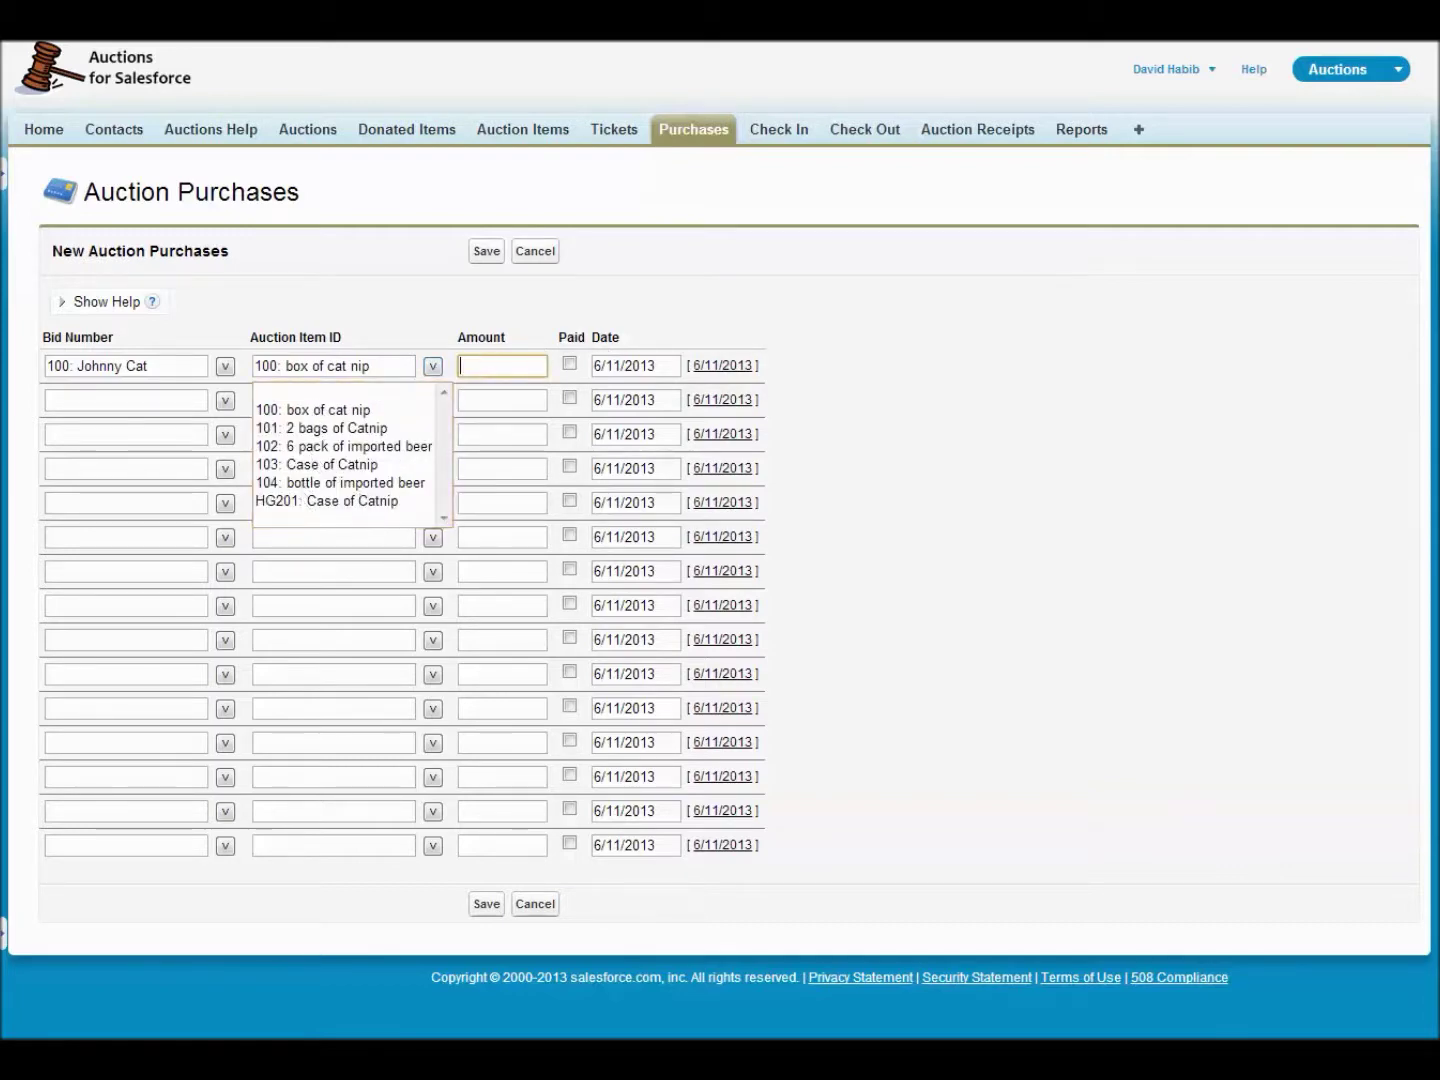
click(462, 365)
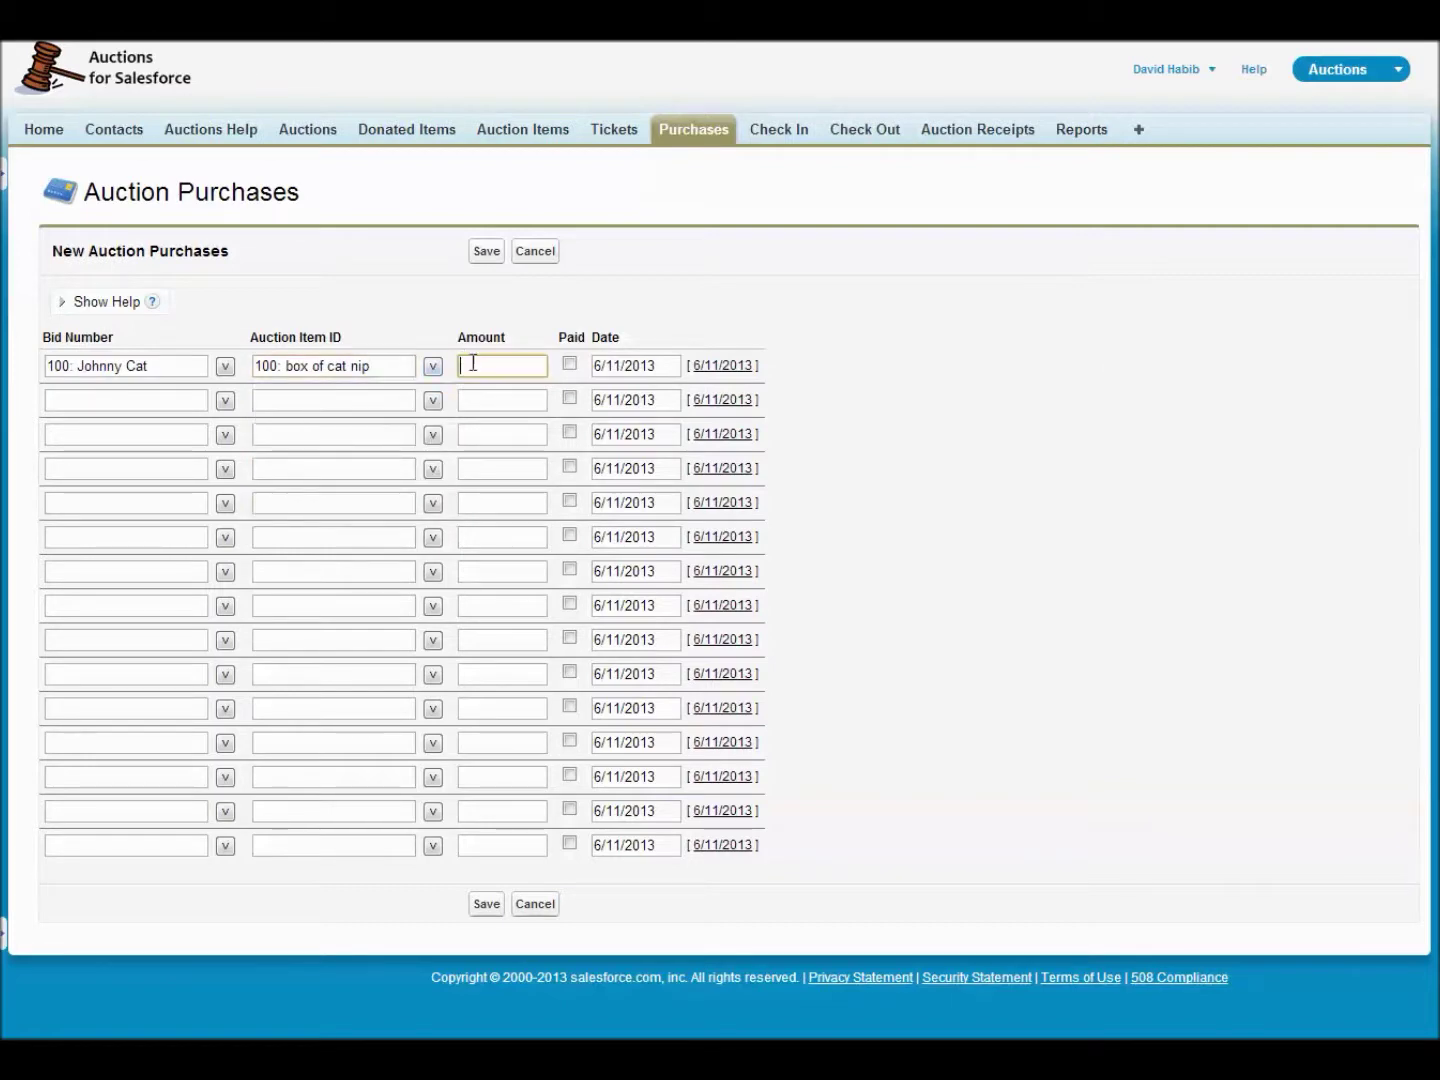
text(15)
key(Tab)
- Fill row two with bottle of imported beer (item 104) for 25
click(225, 400)
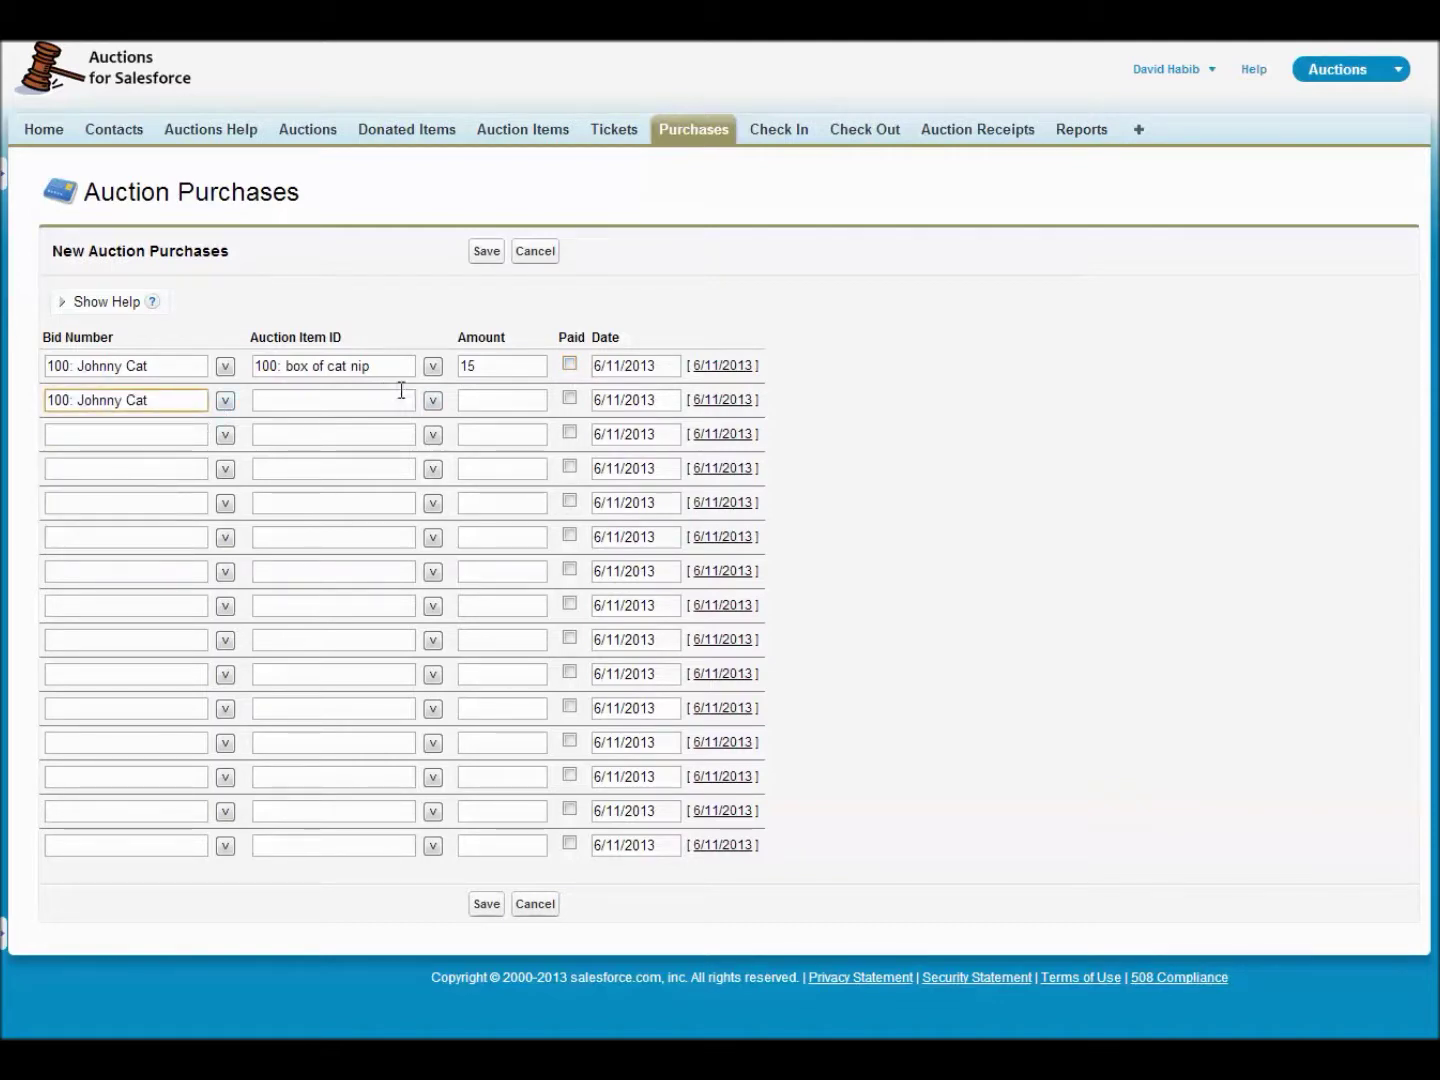
click(432, 400)
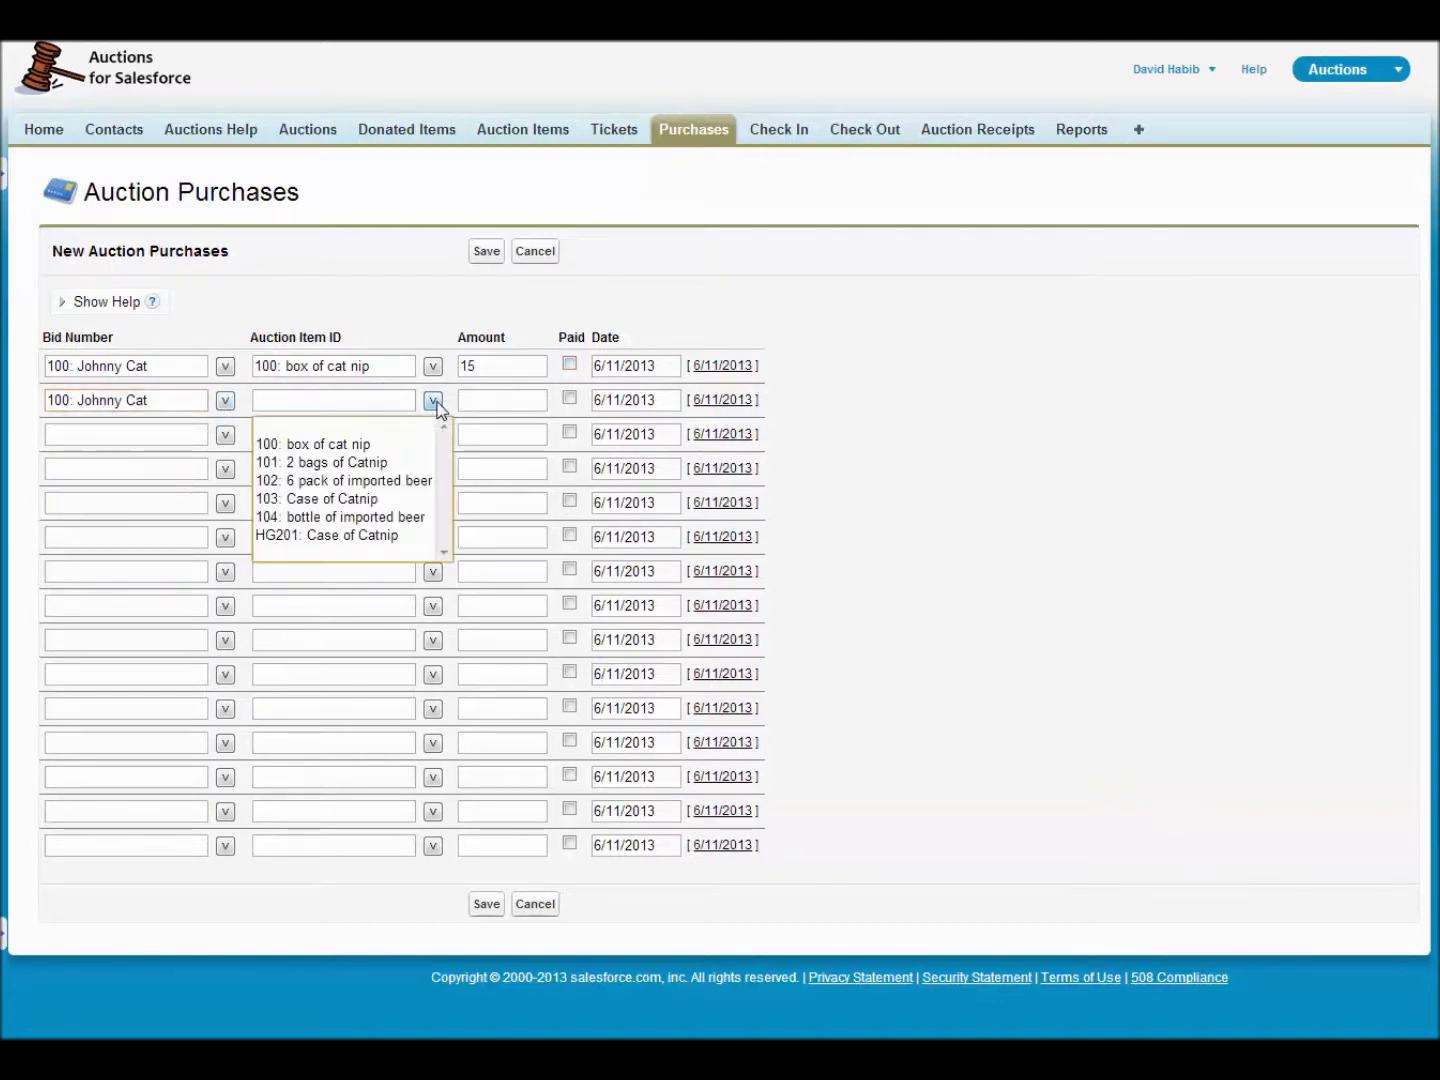
click(340, 516)
click(490, 398)
text(25)
- Fill row three with bidder 102, HG201 Case of Catnip for 25, and save all three purchases
click(176, 428)
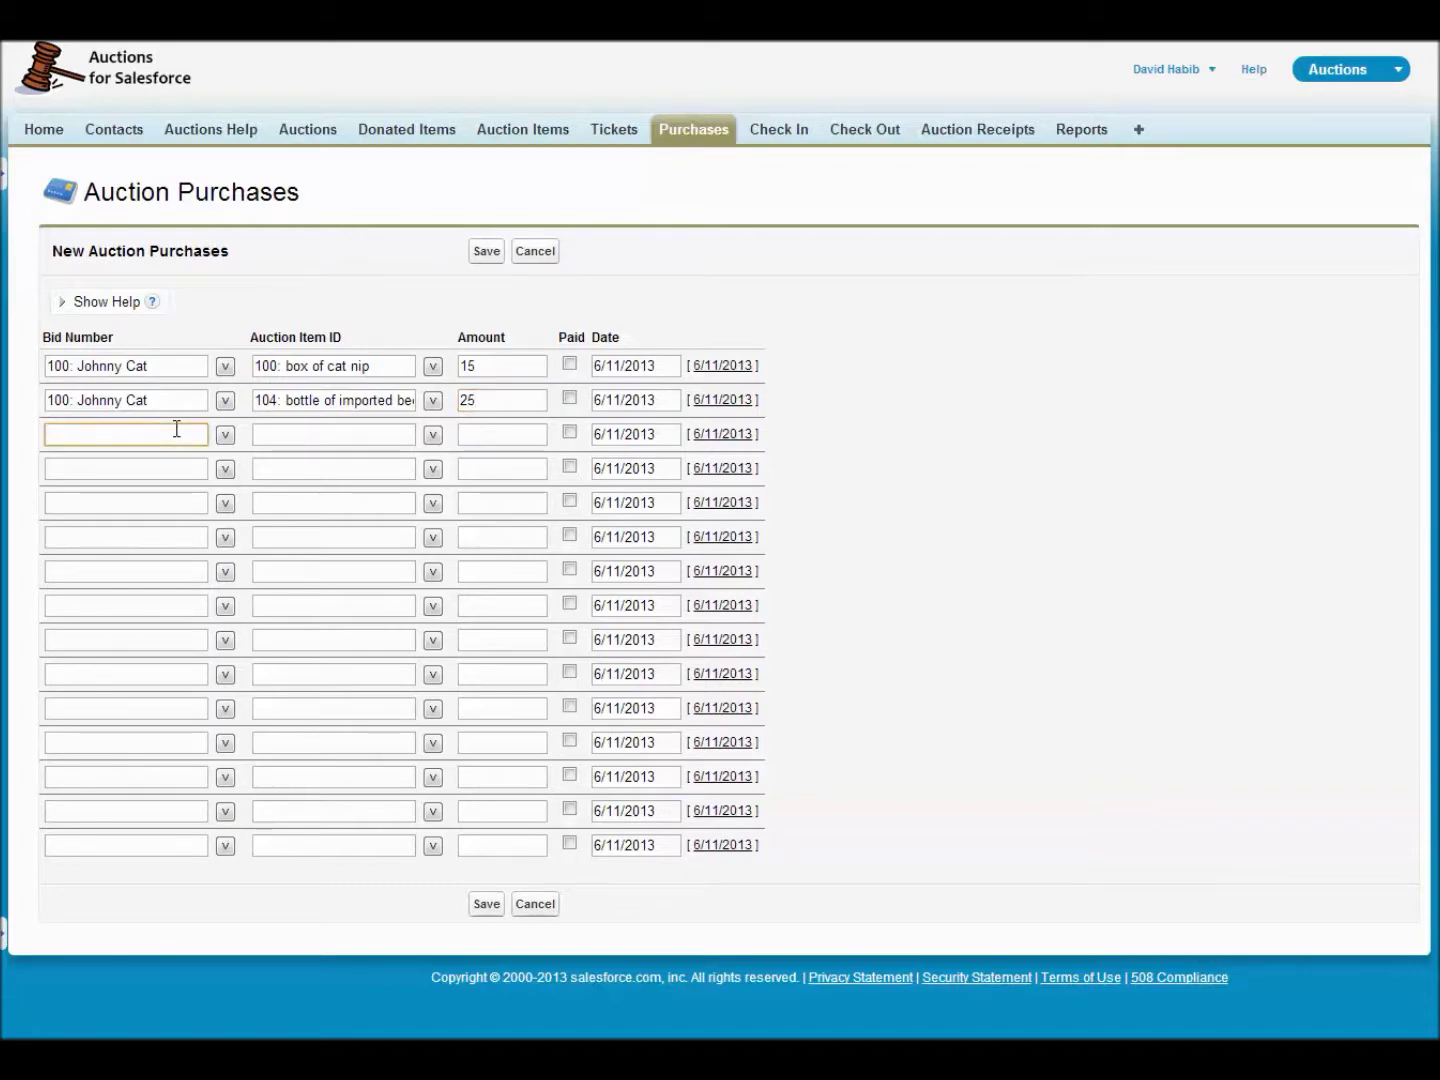
text(102)
key(Tab)
click(297, 434)
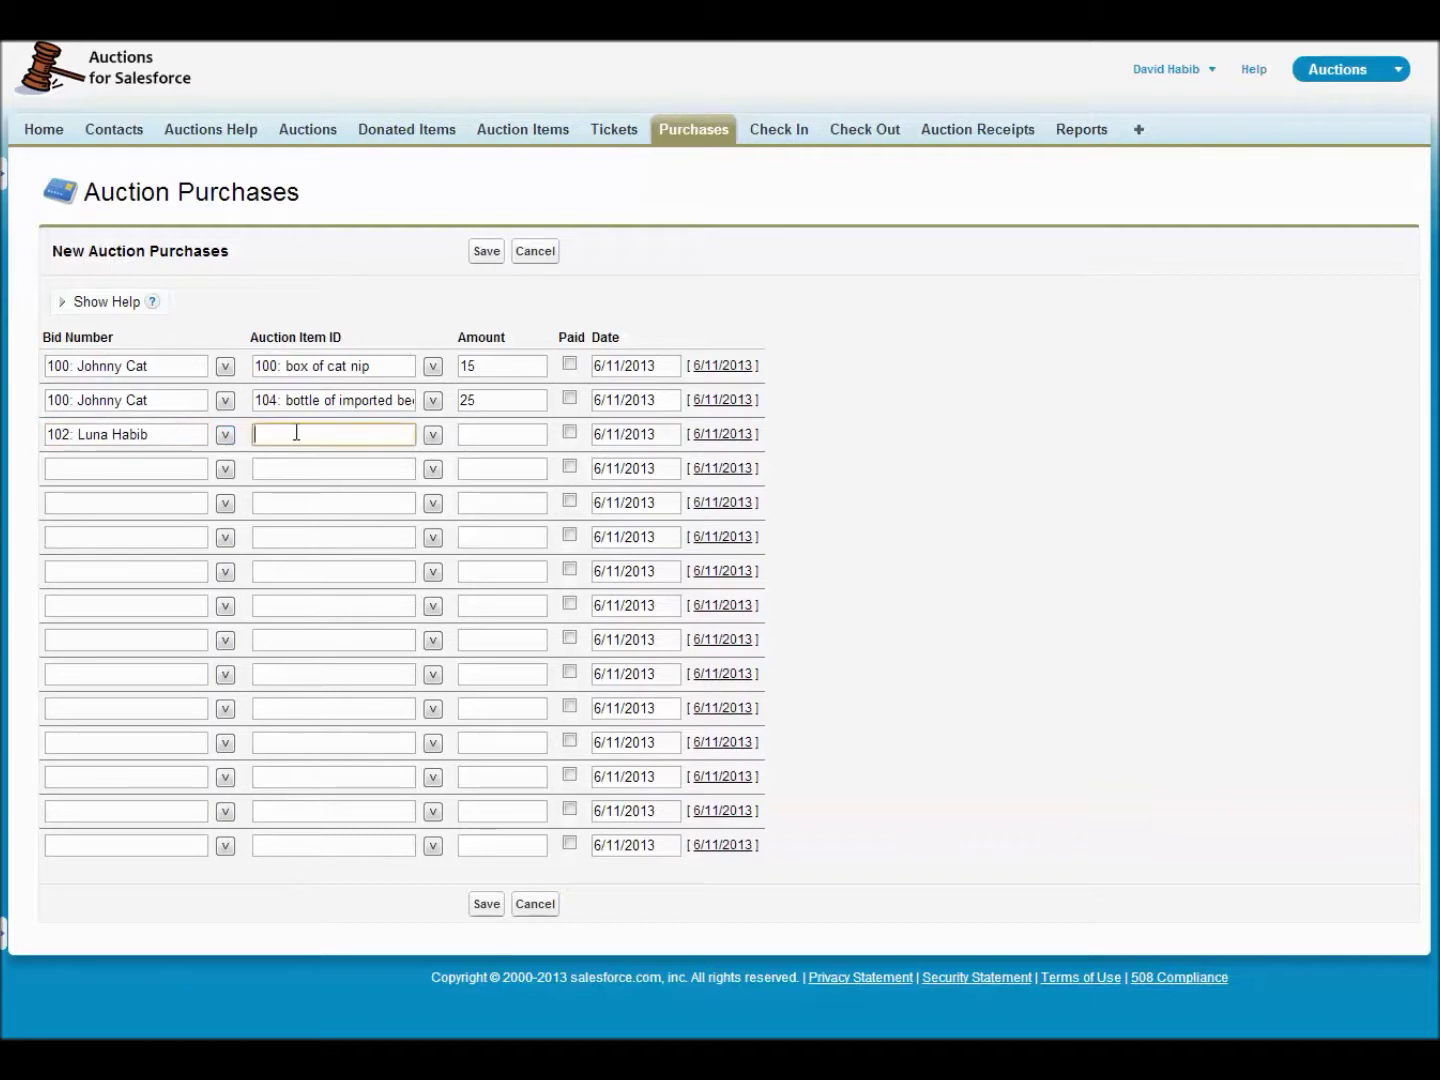
click(432, 434)
click(352, 569)
click(494, 433)
text(25)
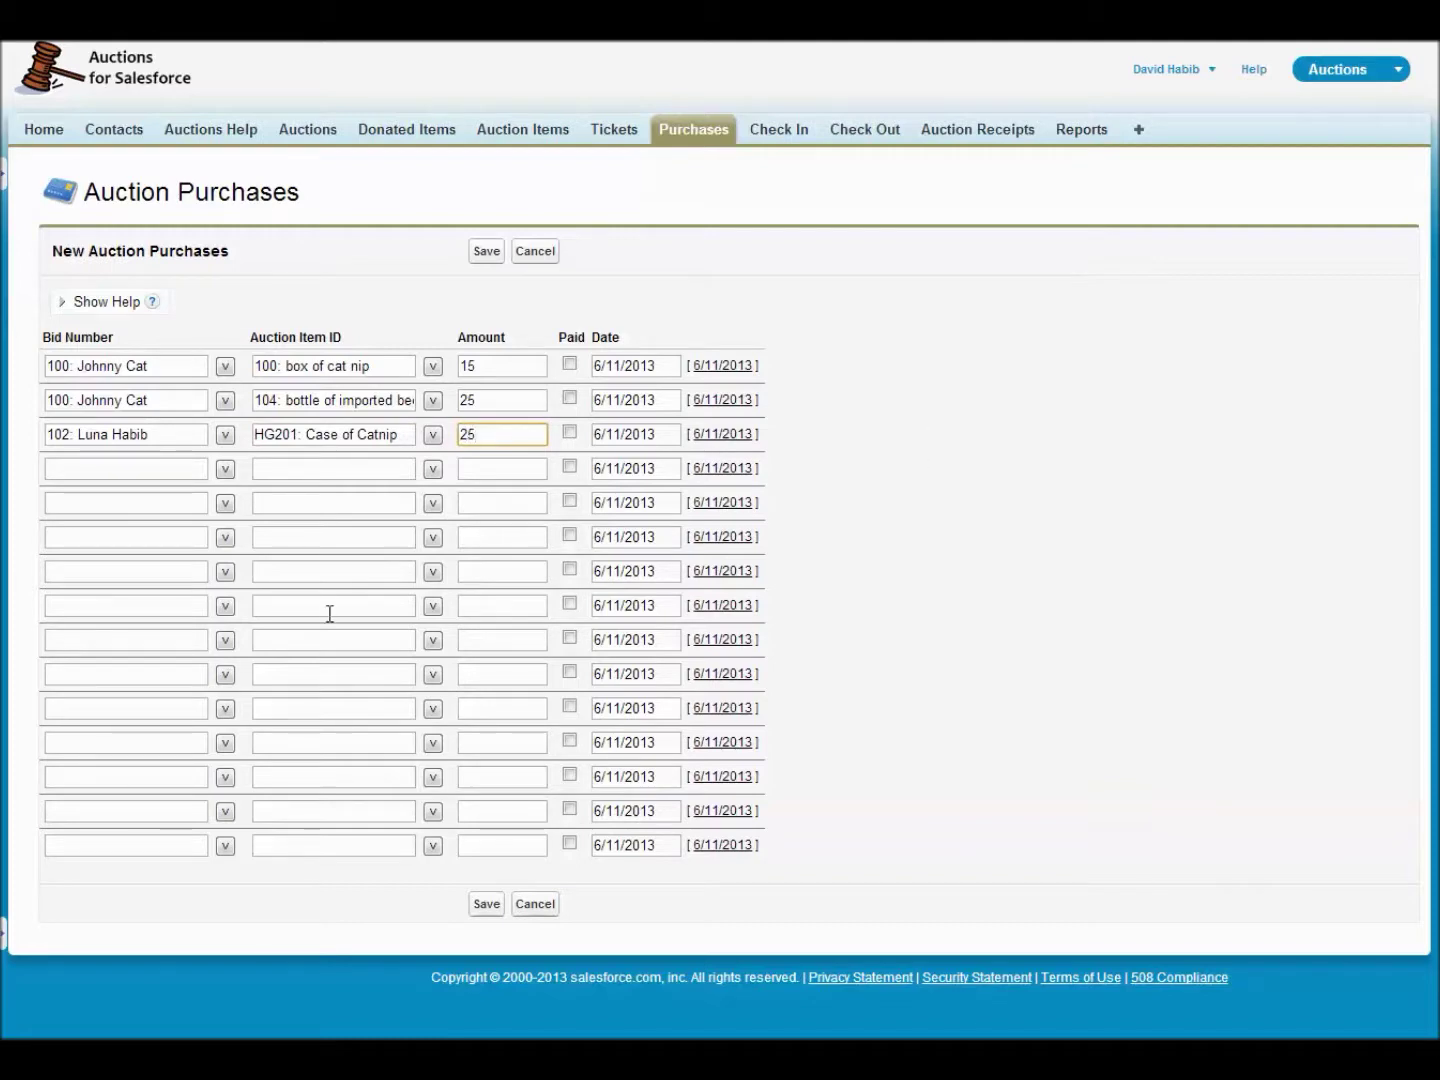
click(487, 252)
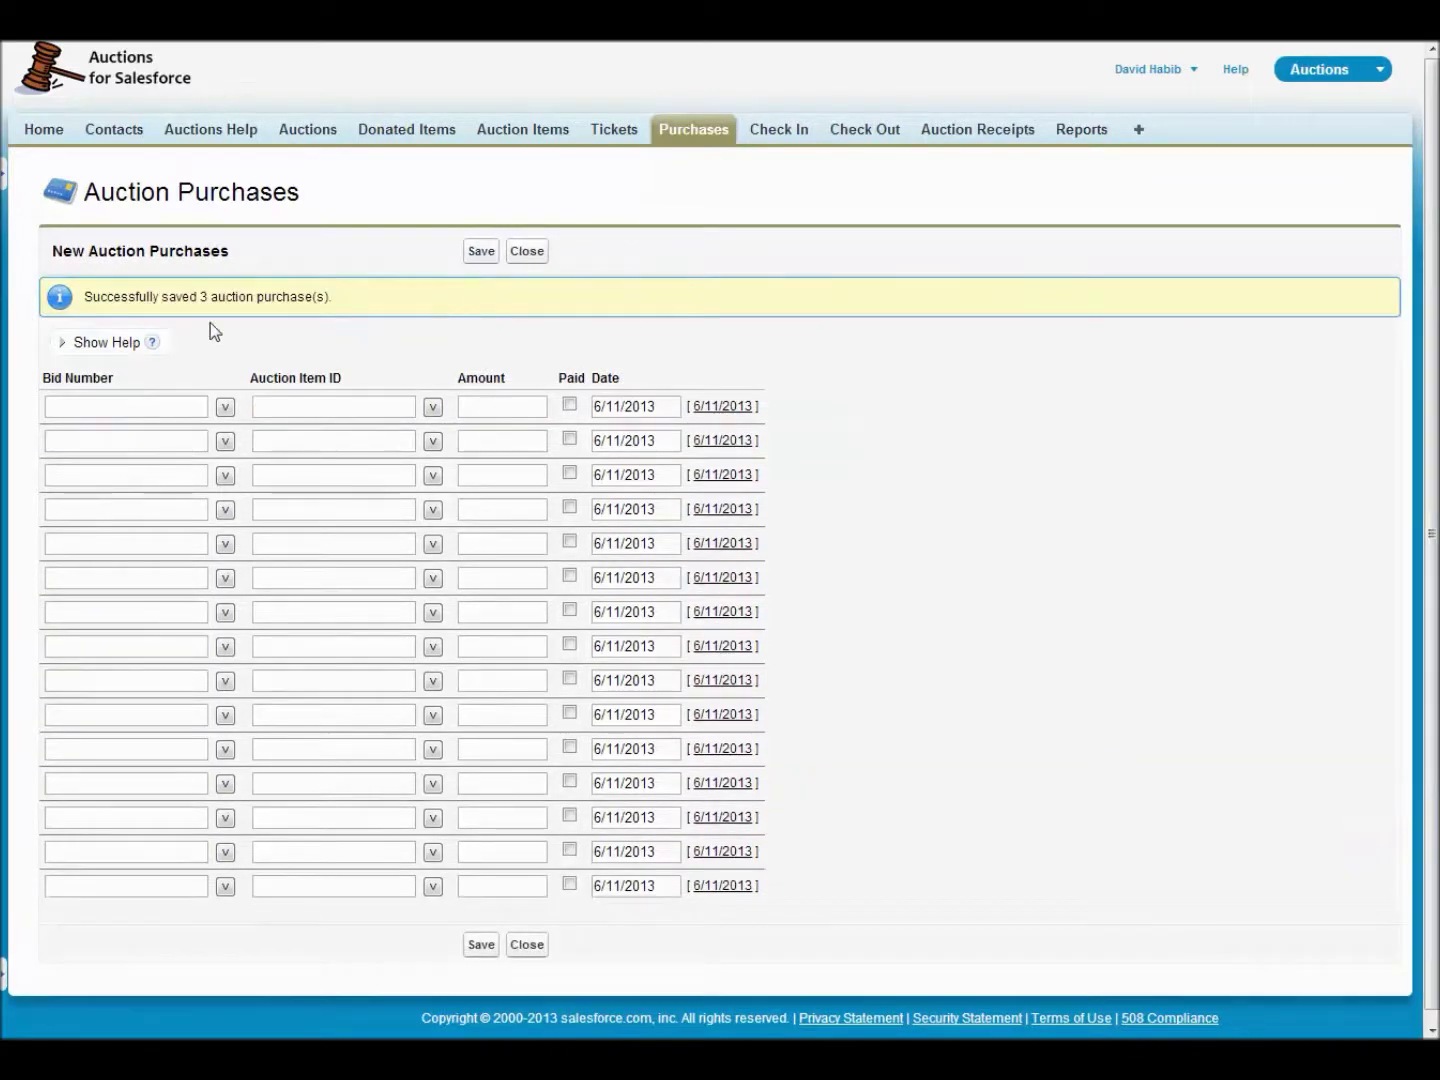
- Start a new purchase batch with bidder 100 buying Paddle: Raise the Paddle for 15
click(532, 254)
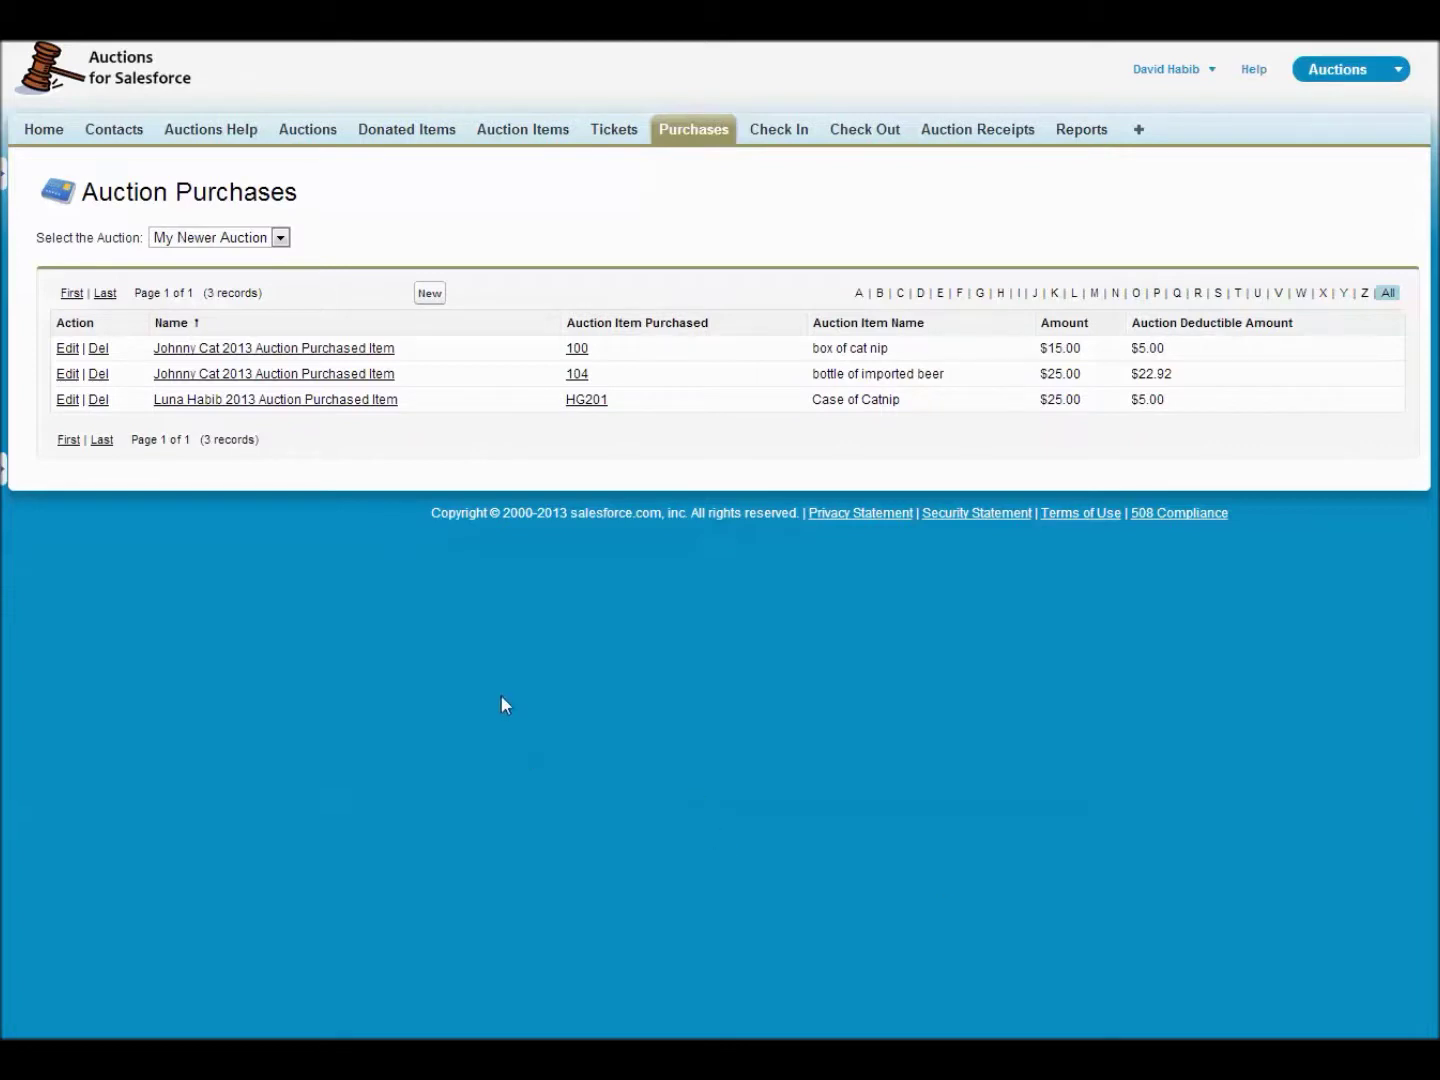
click(430, 294)
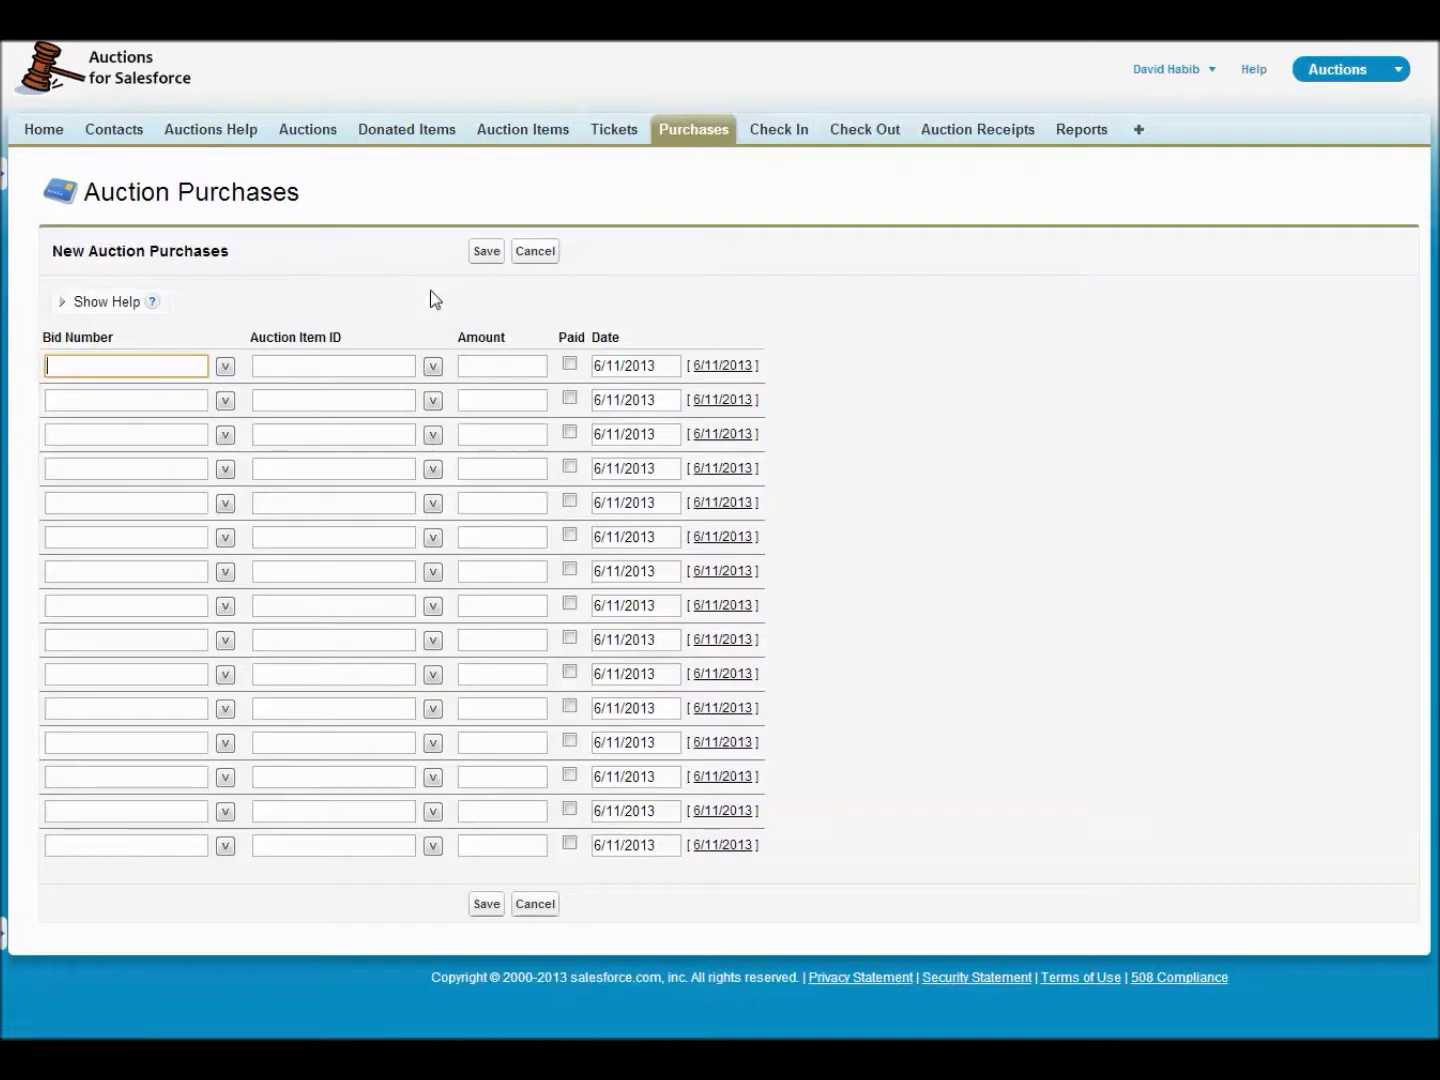
click(432, 367)
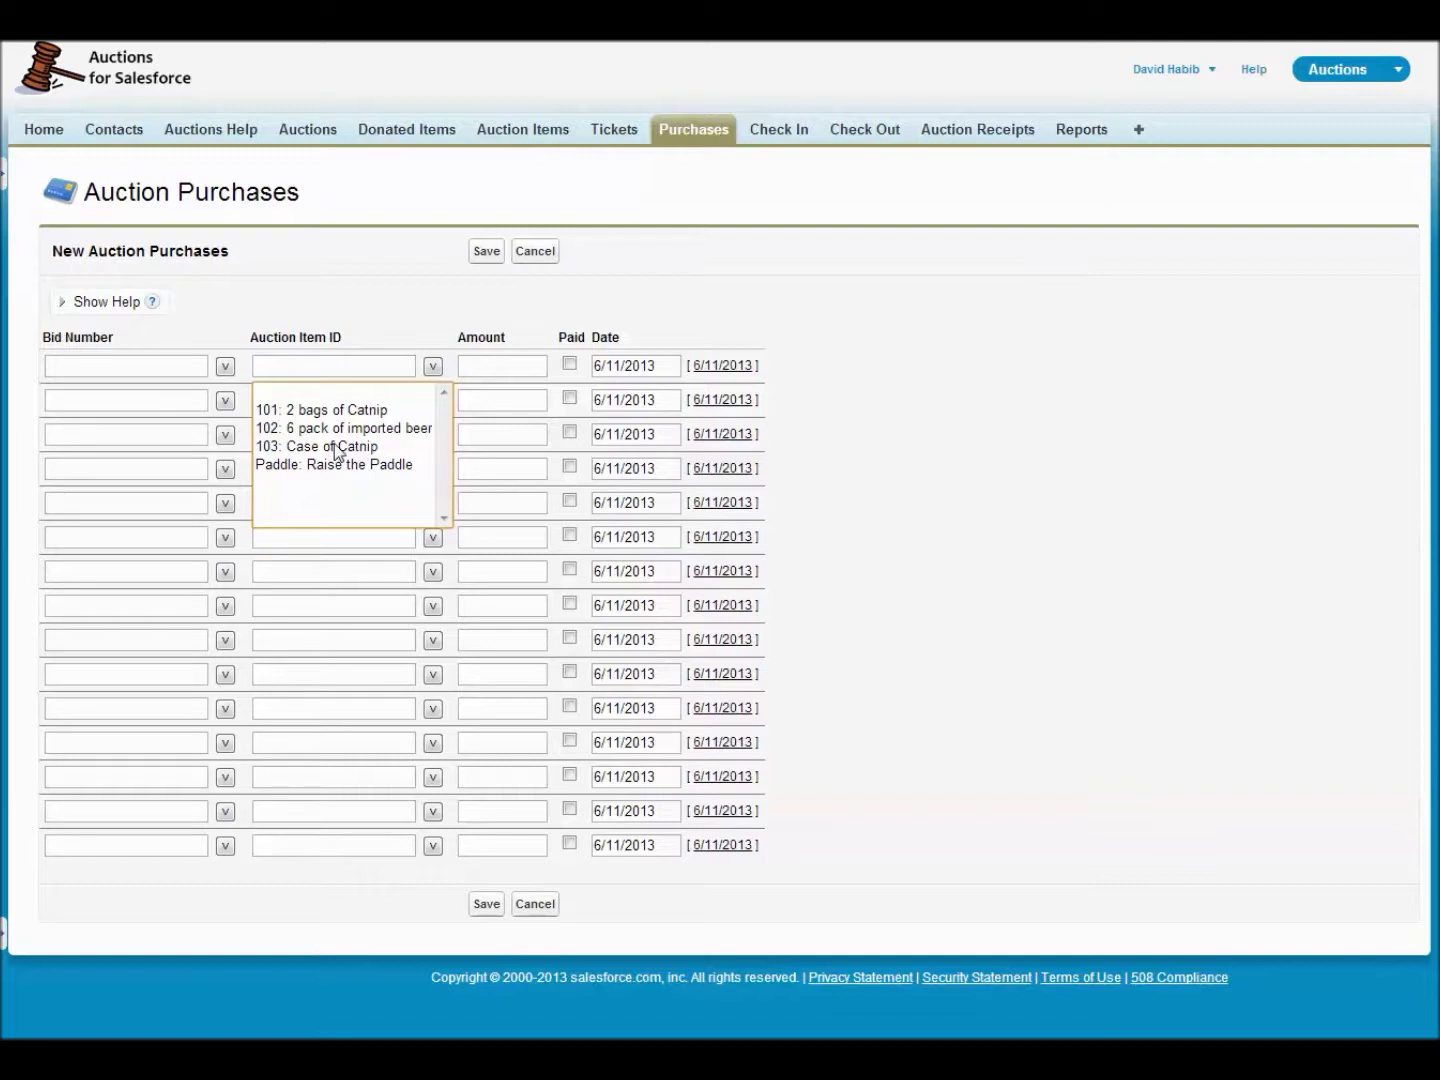
click(225, 367)
click(226, 367)
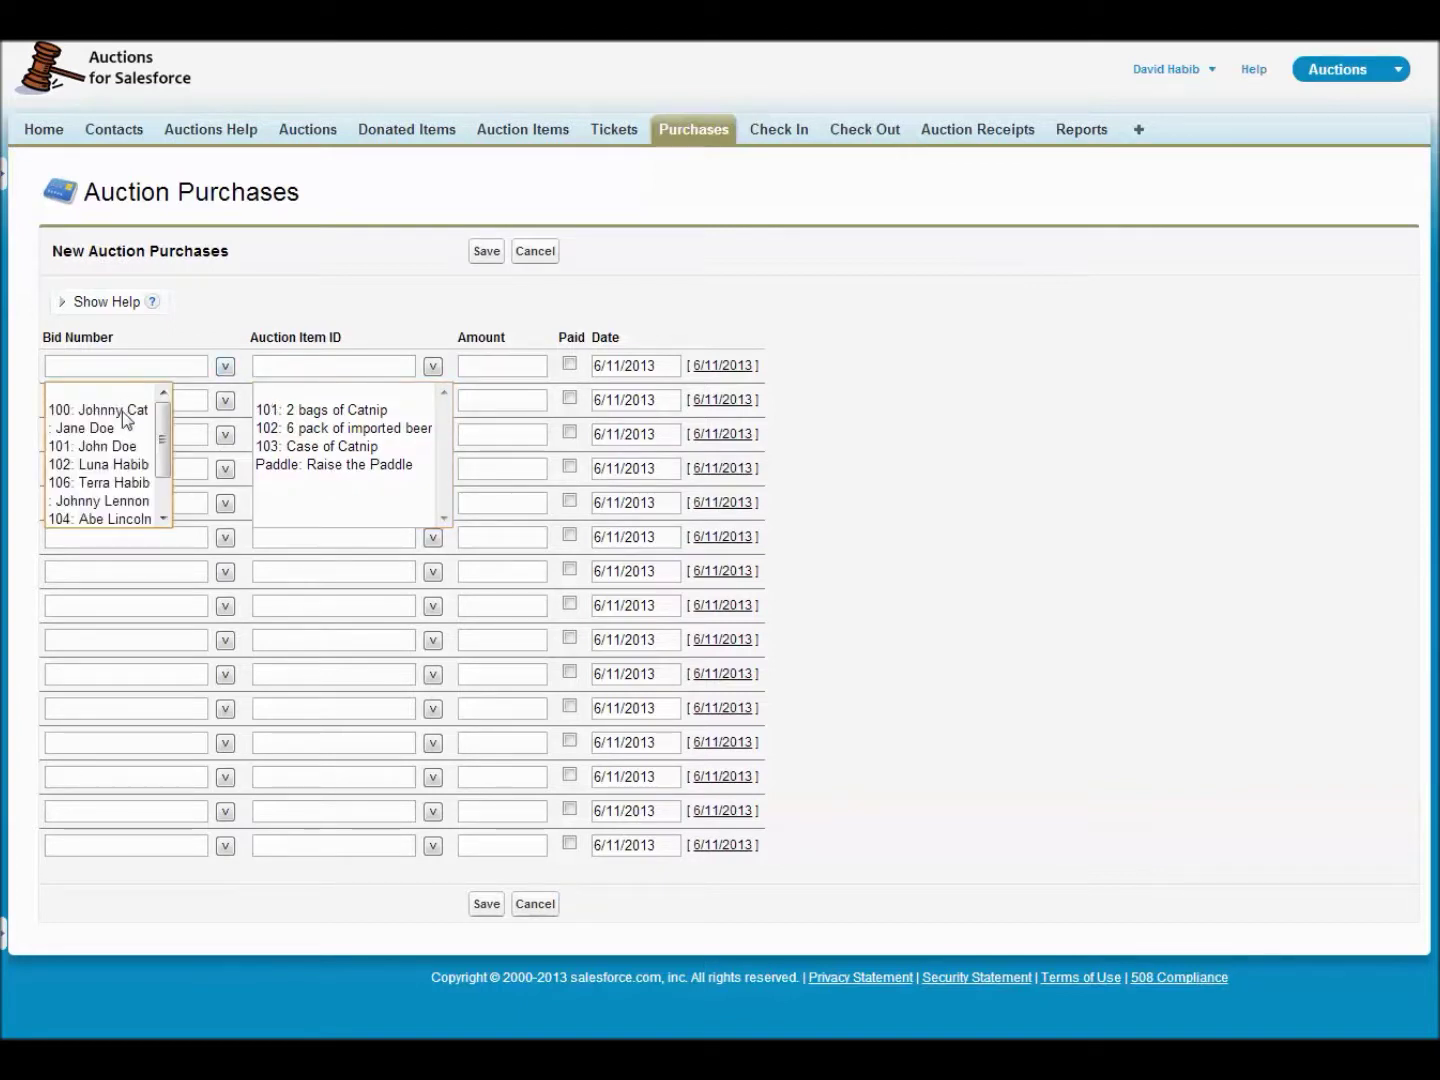
click(127, 411)
click(345, 466)
click(495, 364)
text(15)
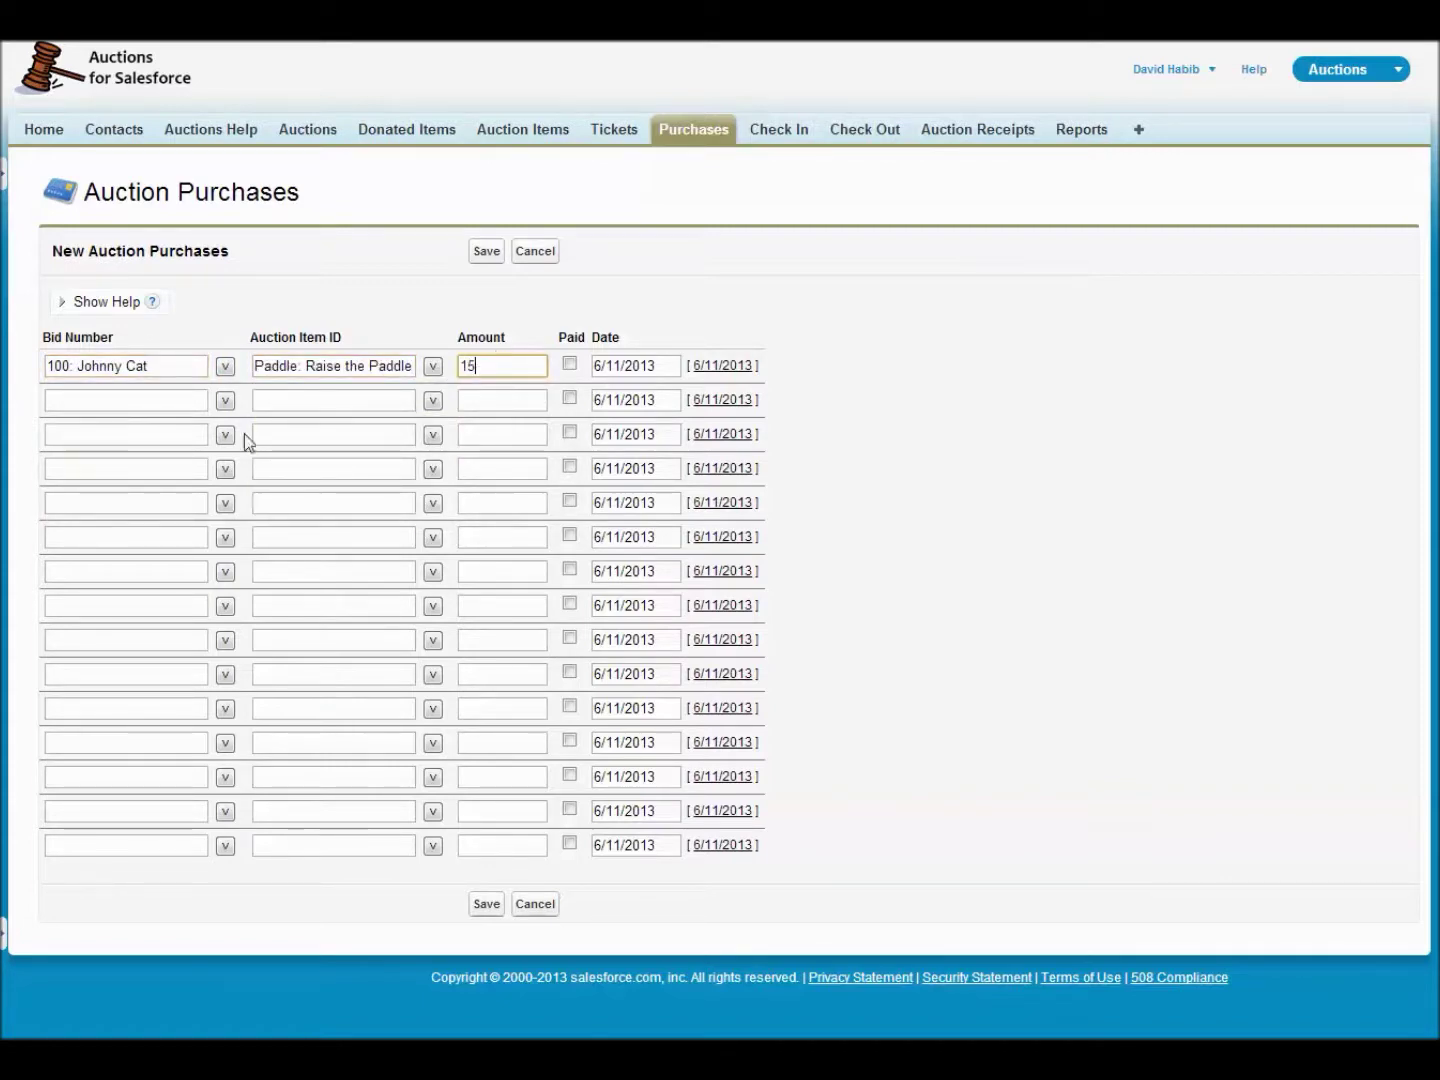
- Add bidder 102's Raise the Paddle purchase for 25 and attempt to save both
click(226, 401)
click(128, 494)
click(294, 401)
text(paddle)
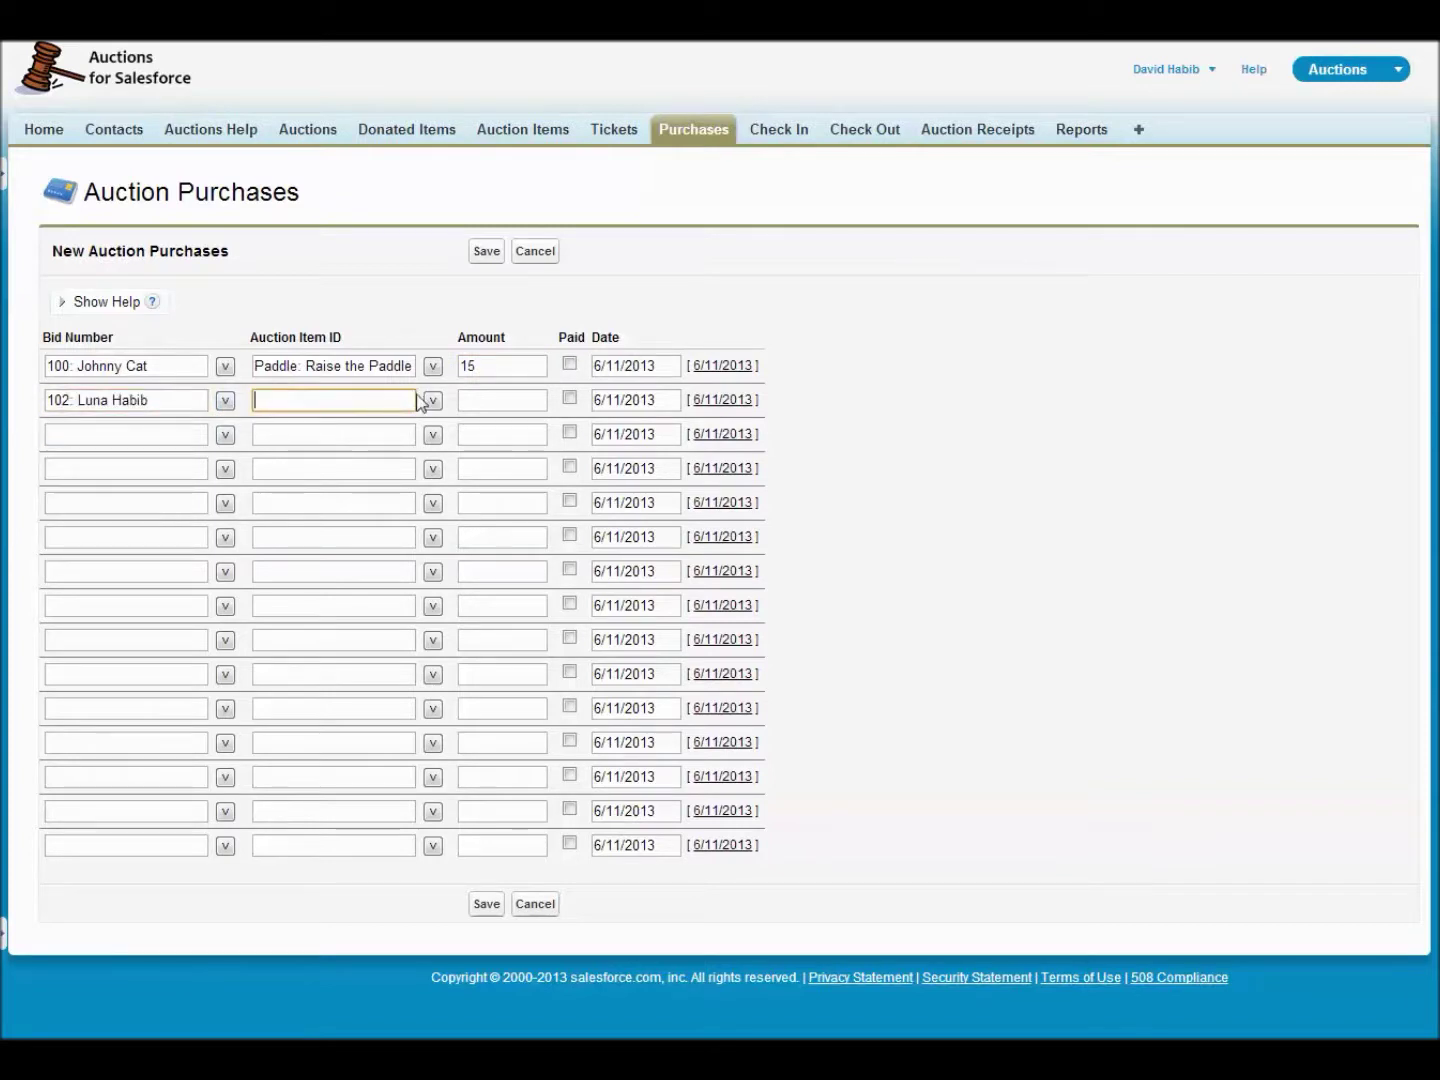
click(432, 401)
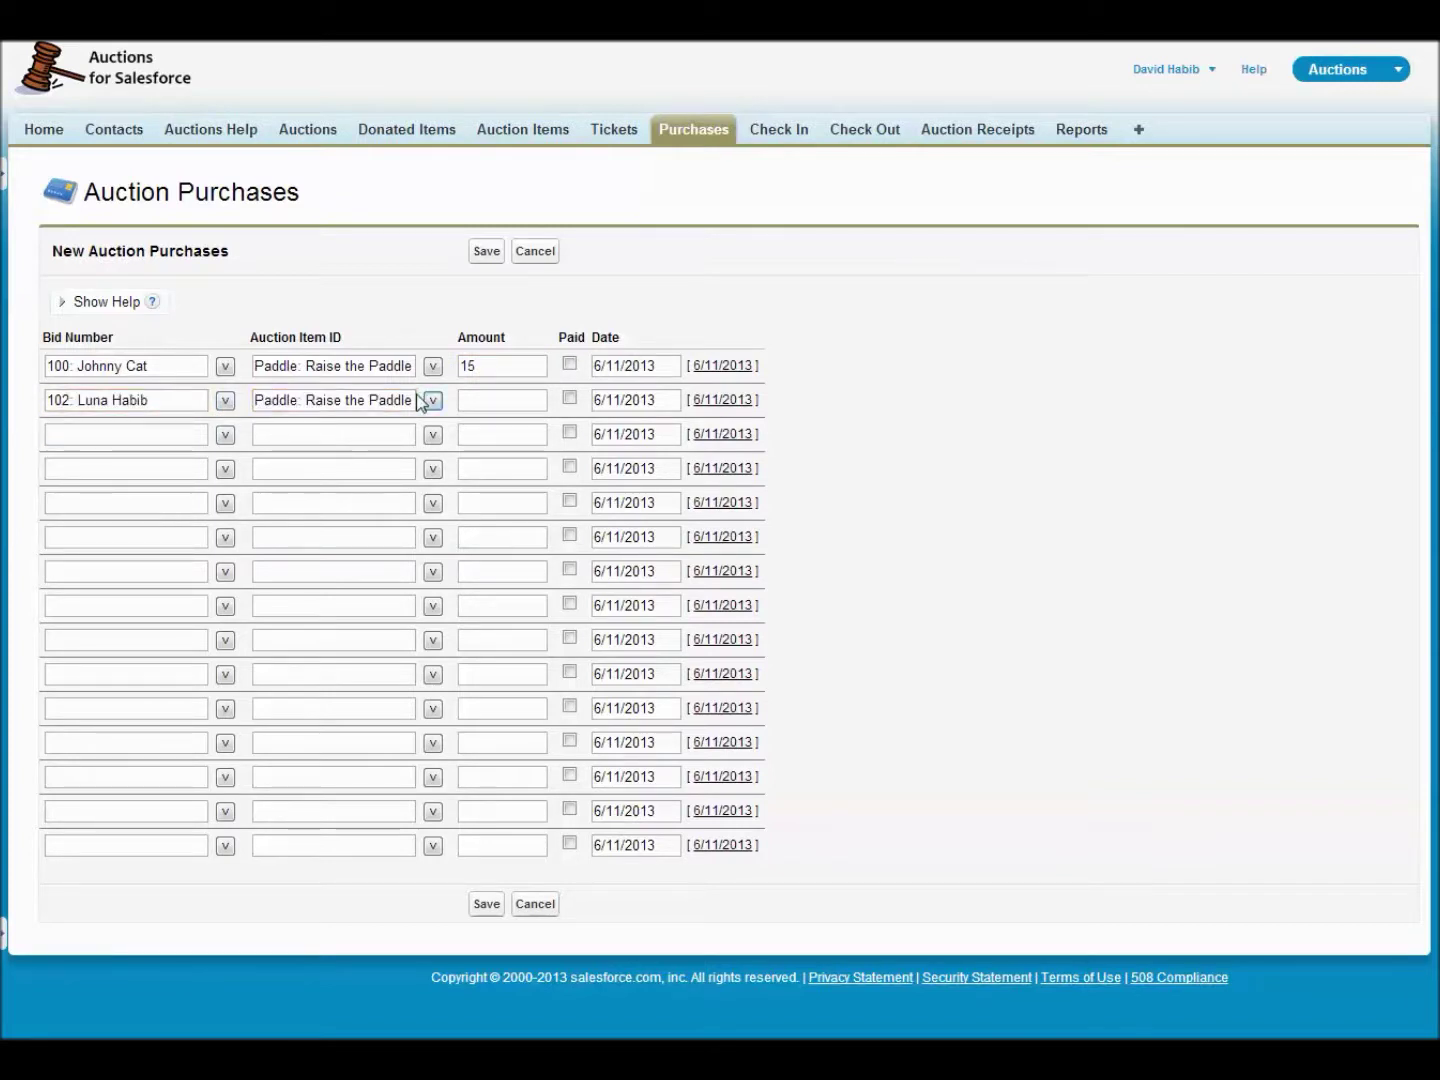
click(497, 402)
text(25)
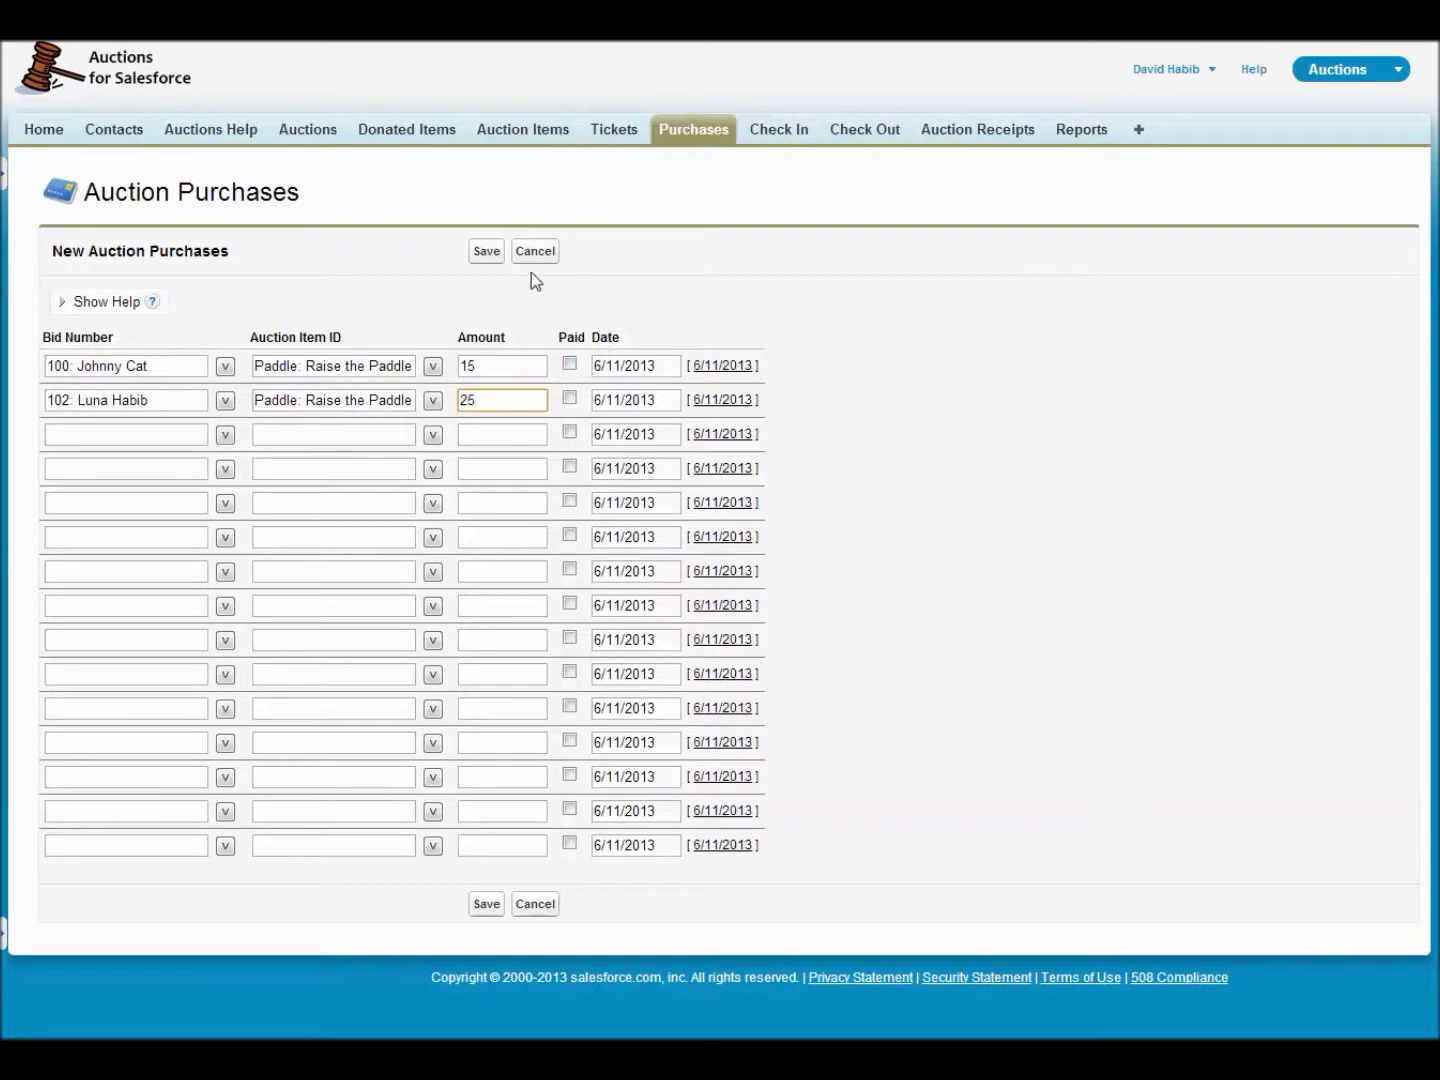
click(485, 251)
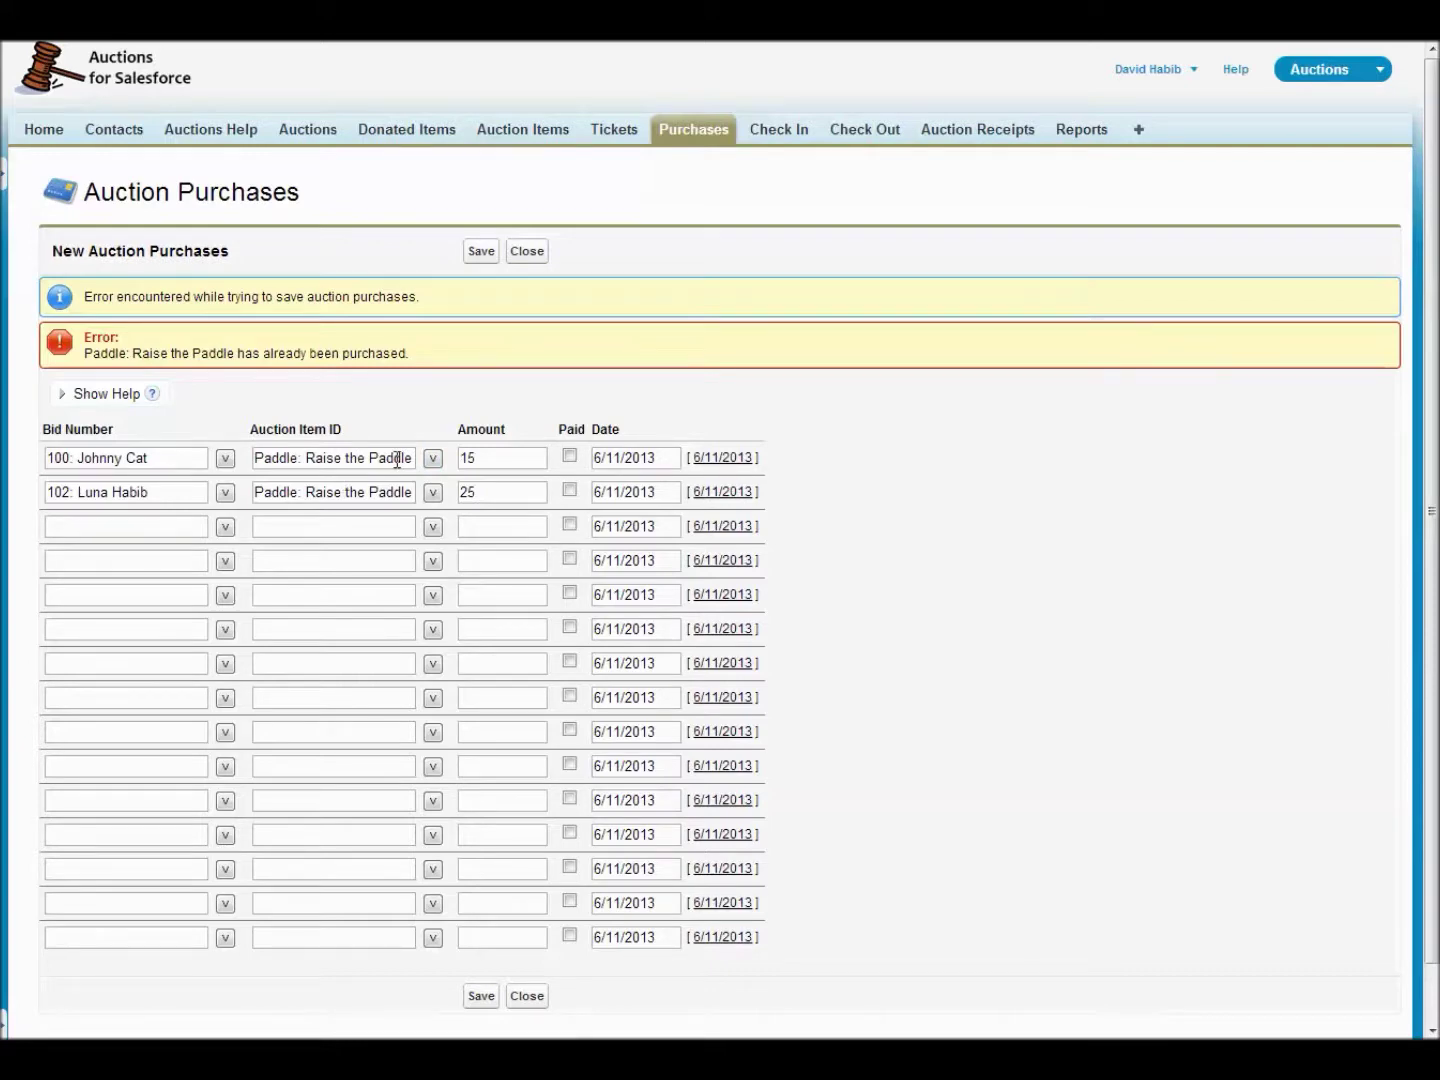
click(531, 137)
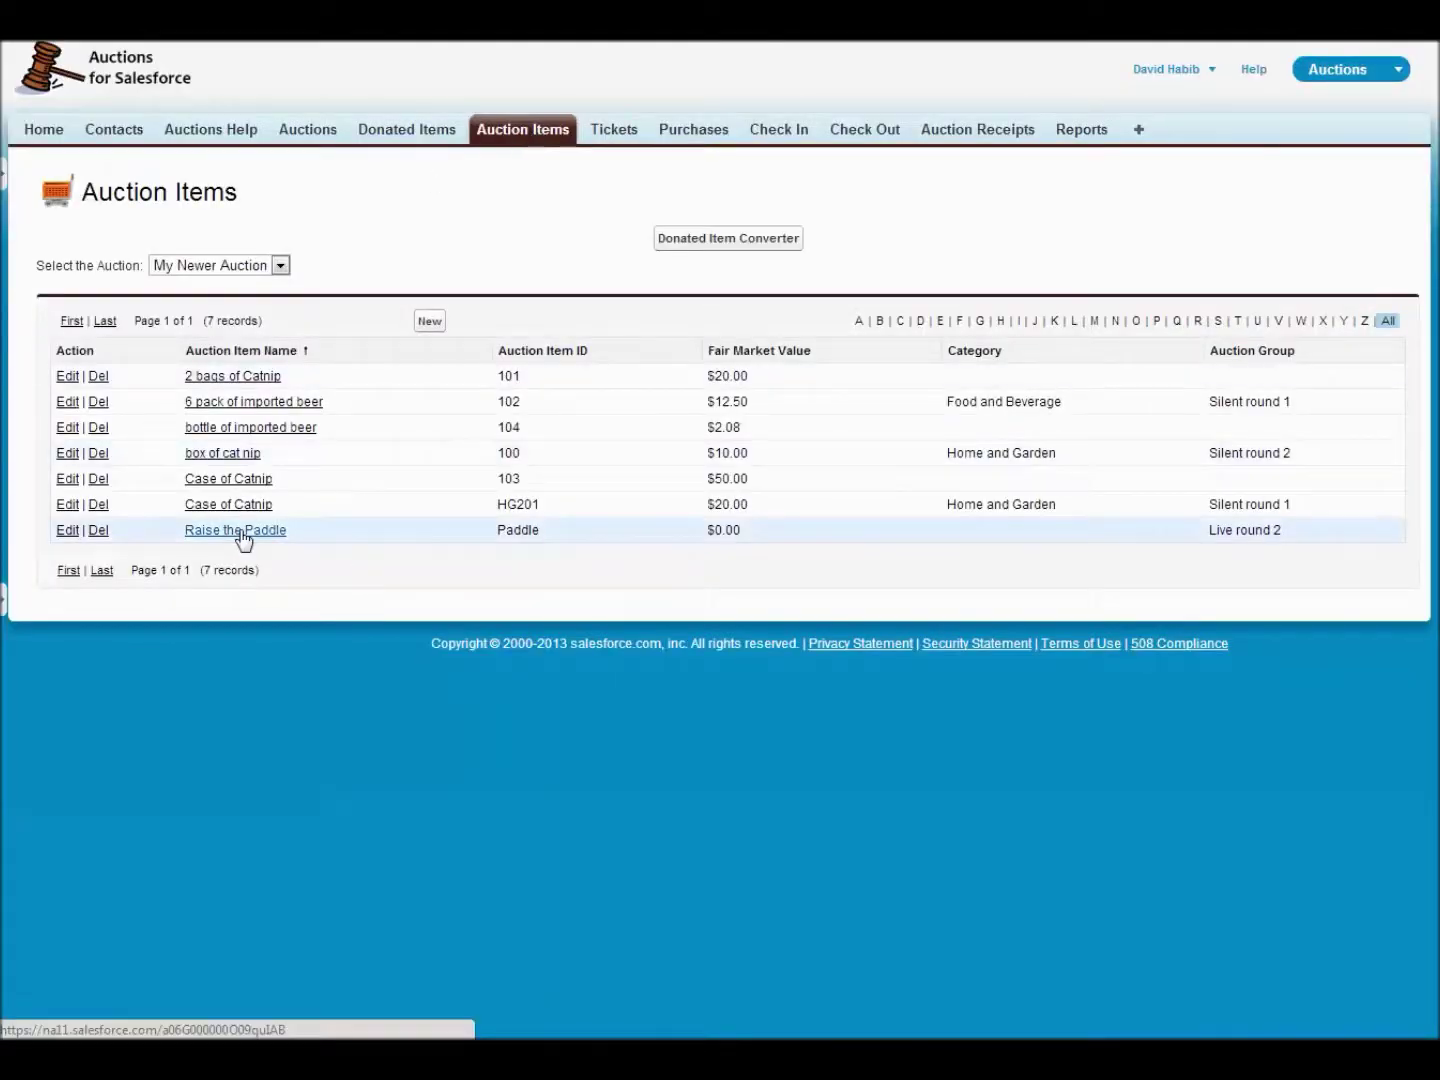
- Enable Allow Multiple Purchases on the Raise the Paddle item and save it
click(240, 532)
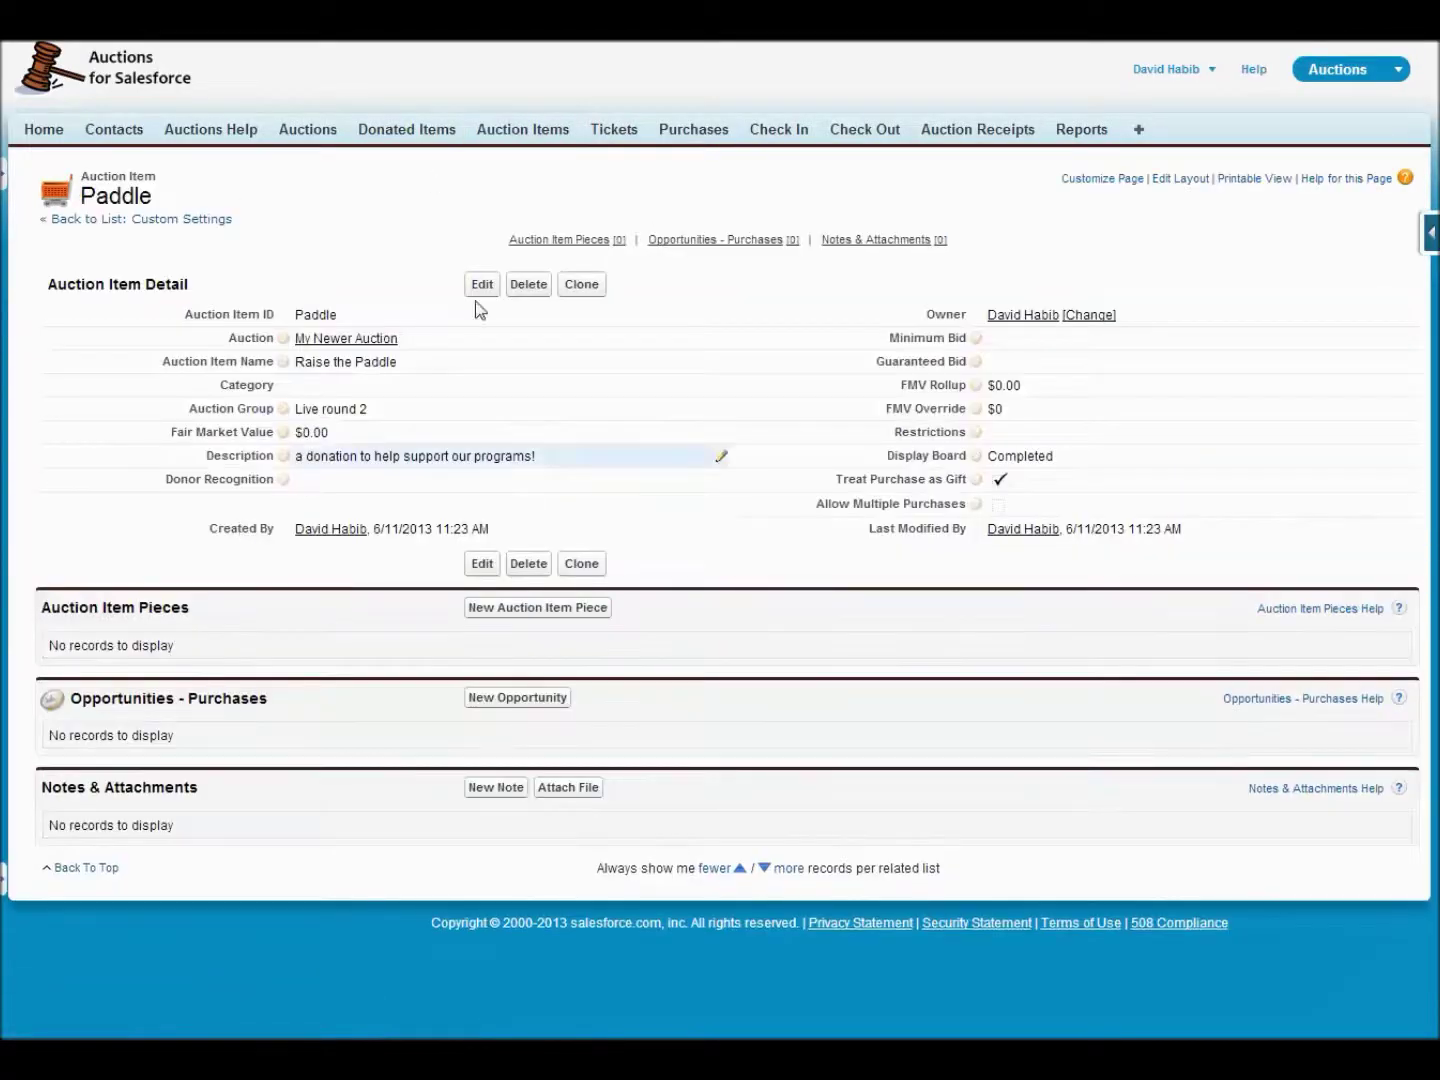
click(481, 285)
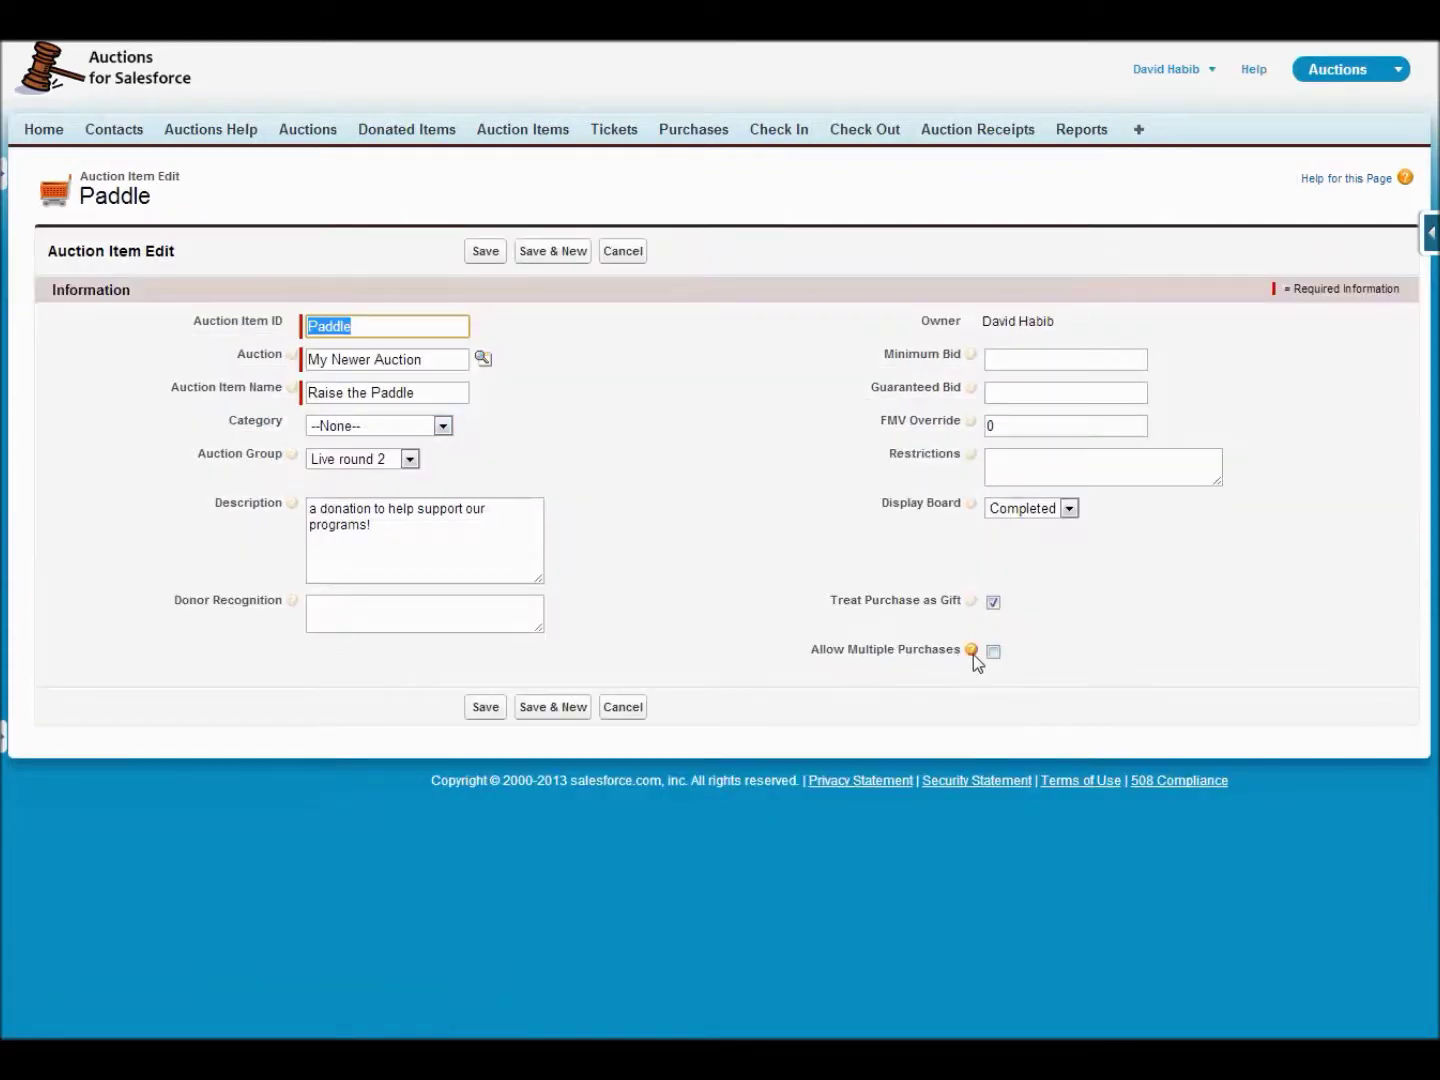
mouse_move(973, 654)
click(994, 652)
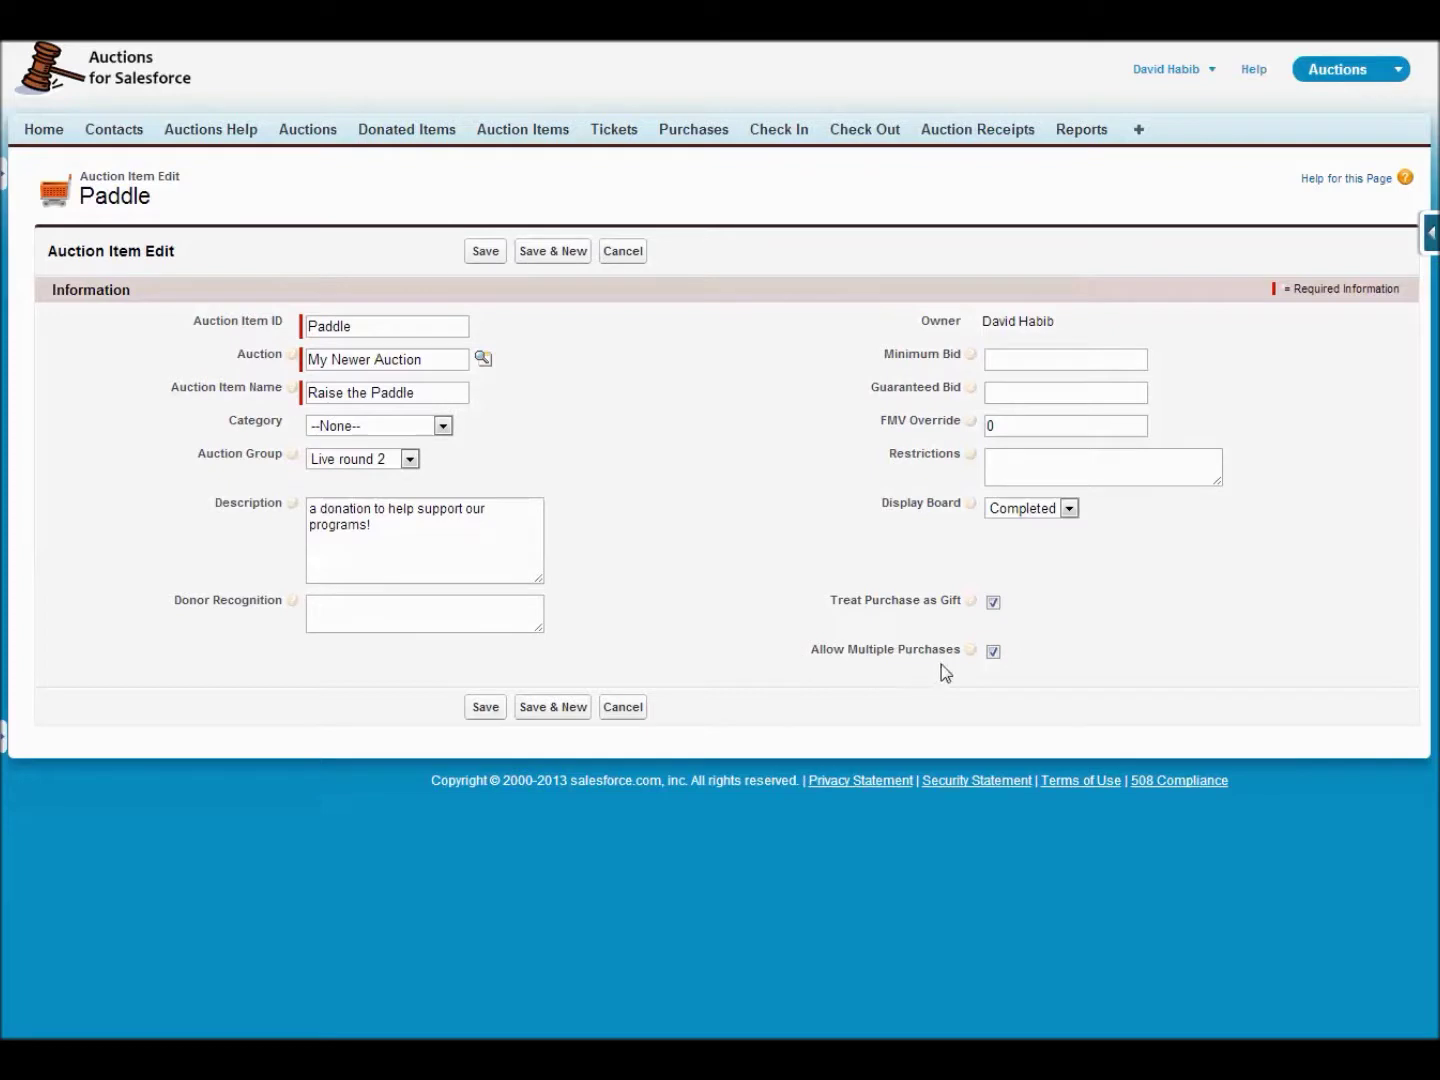
mouse_move(970, 652)
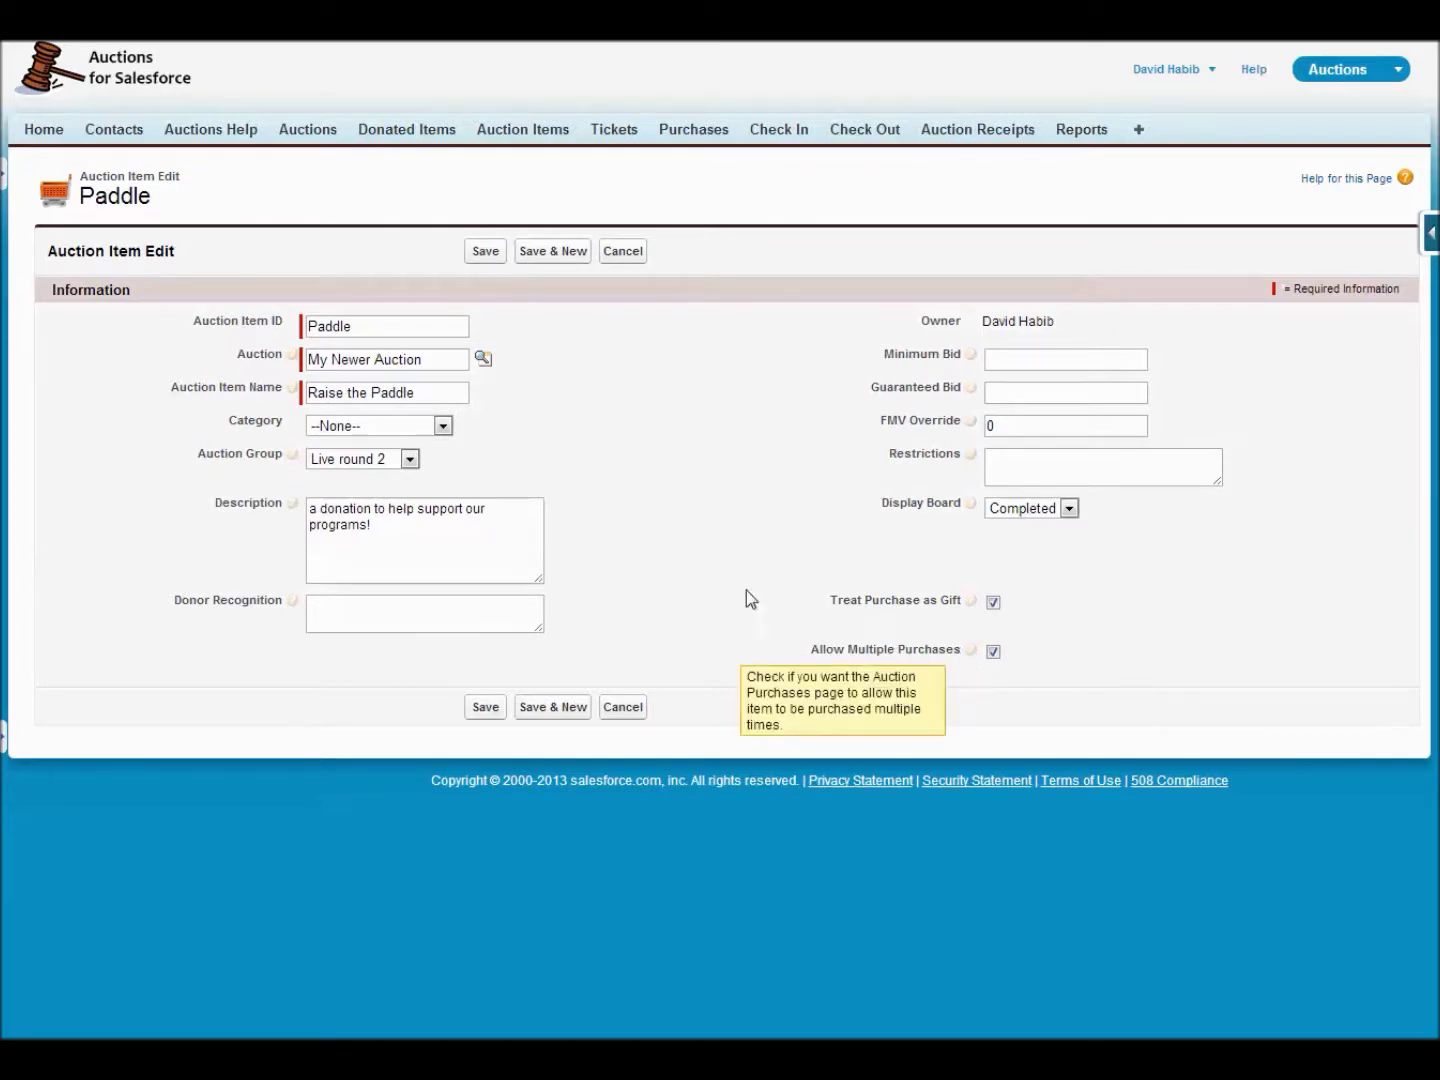
click(485, 251)
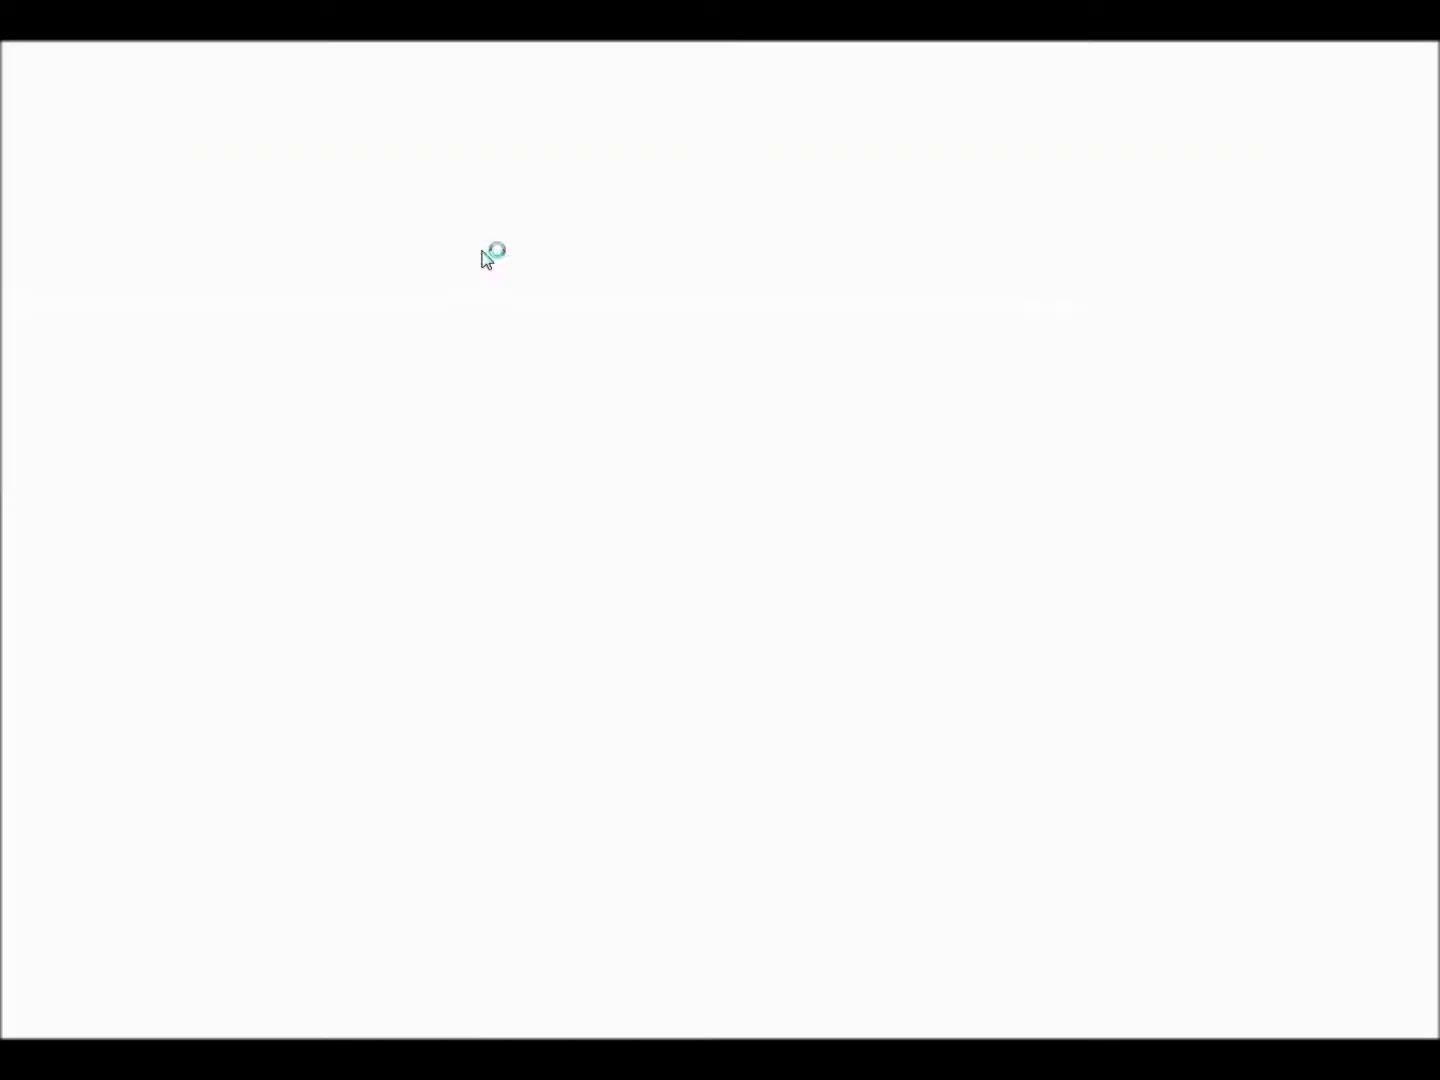
- Start a new purchase batch with bidder 100 buying Paddle: Raise the Paddle for 15
click(681, 130)
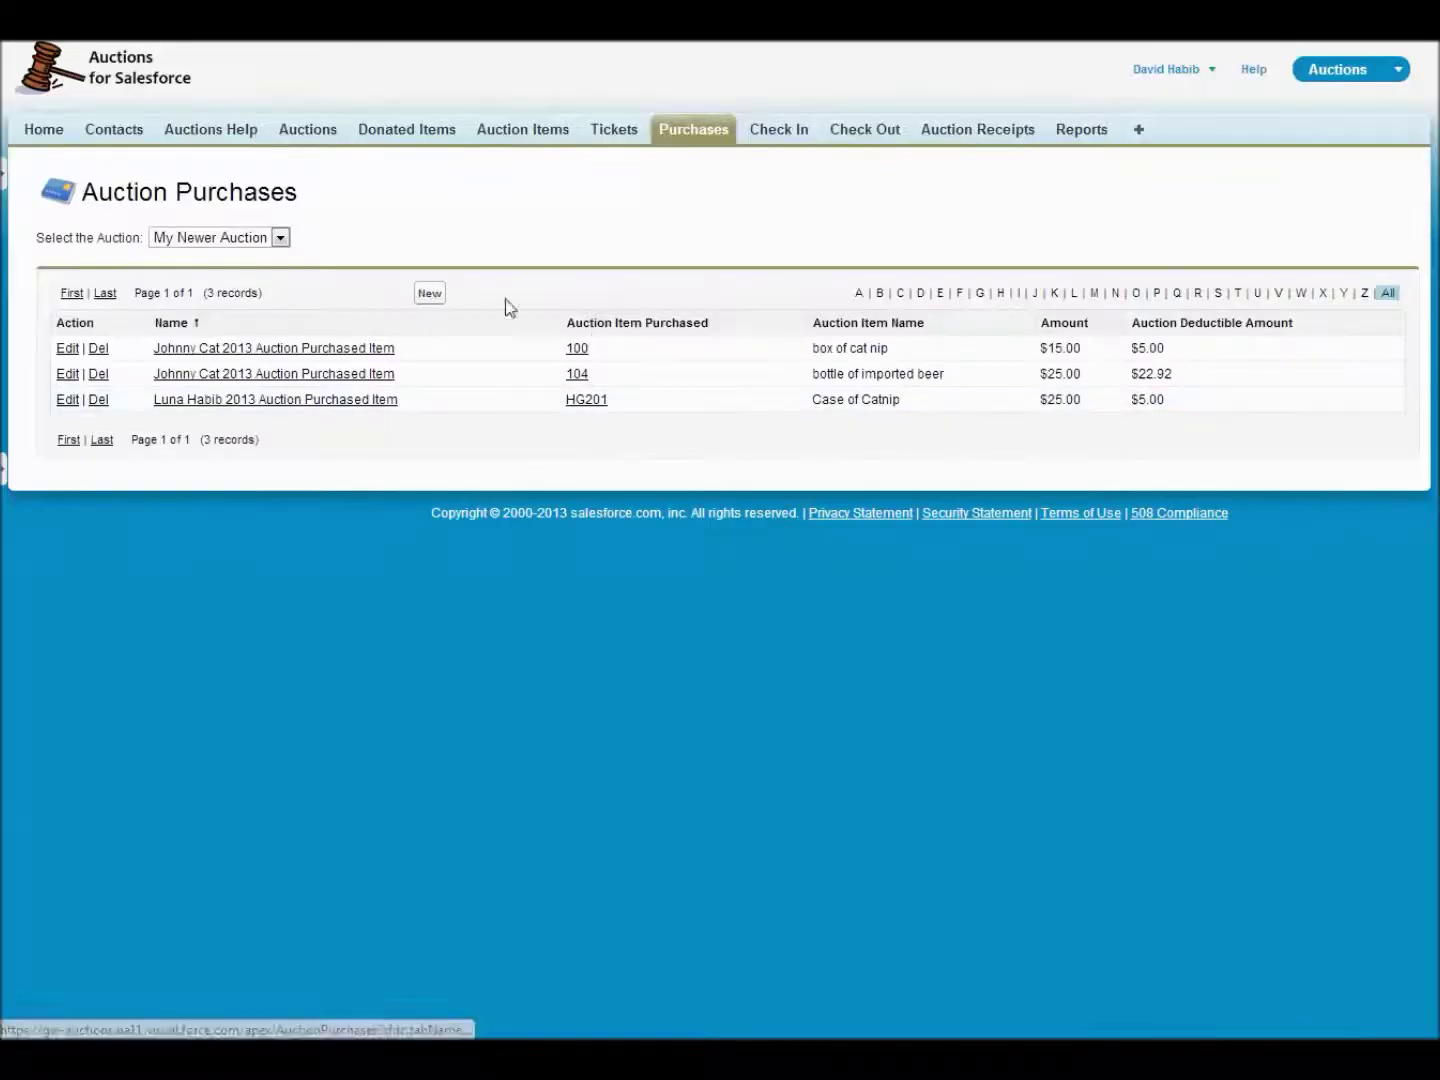
click(429, 293)
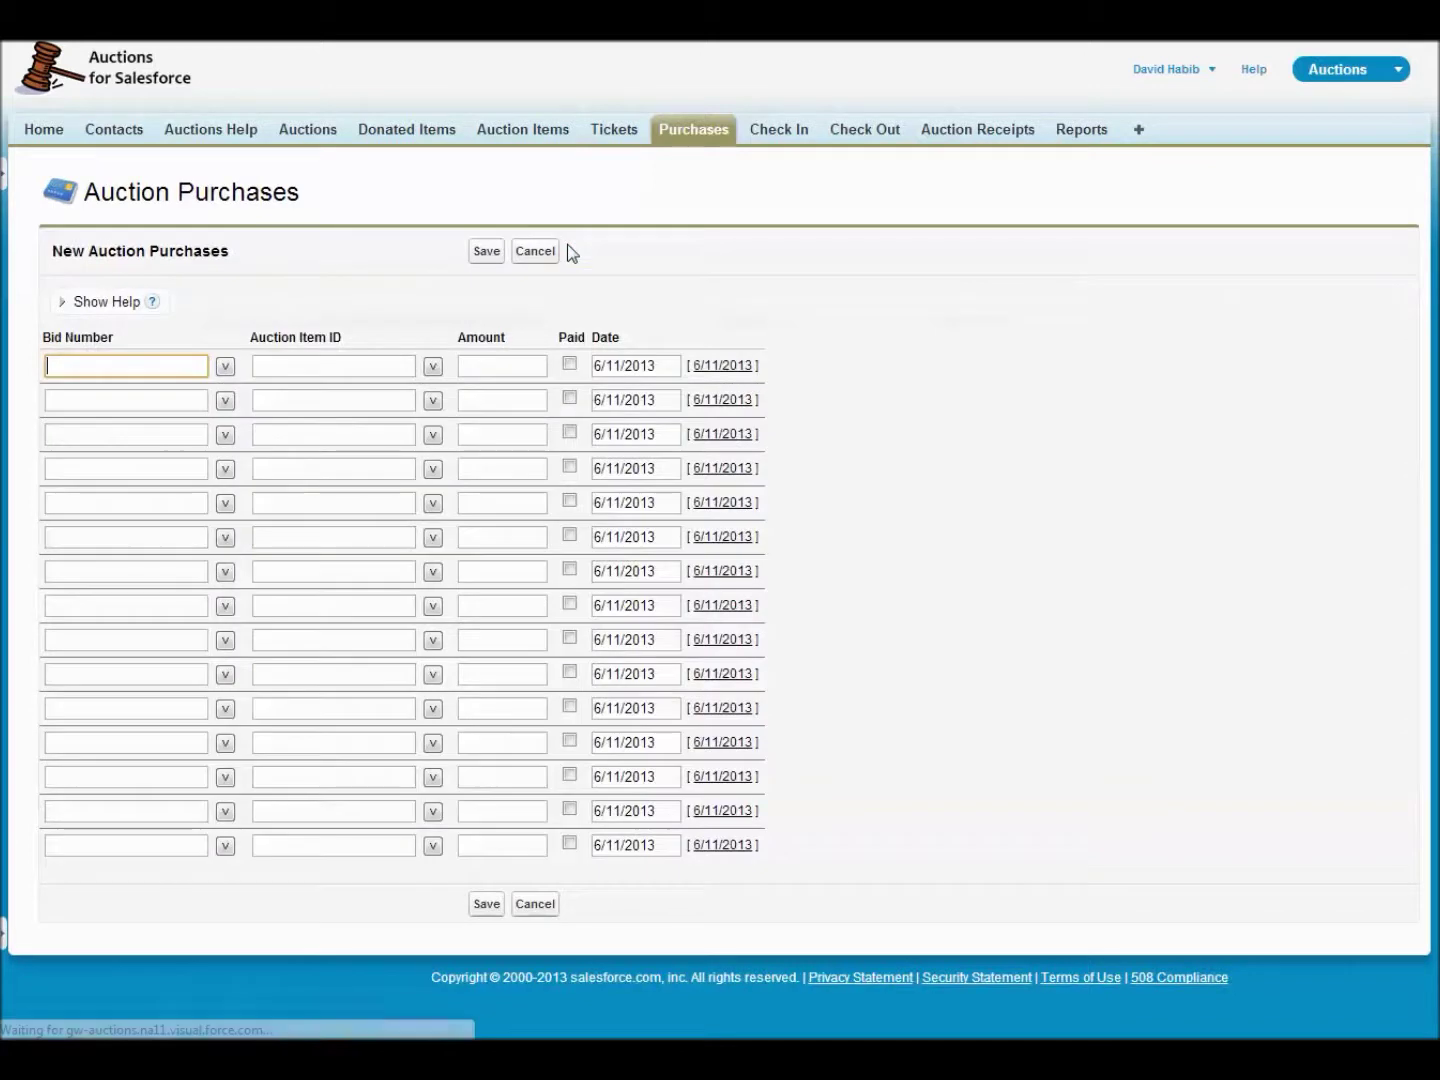
text(100: Johnny Cat)
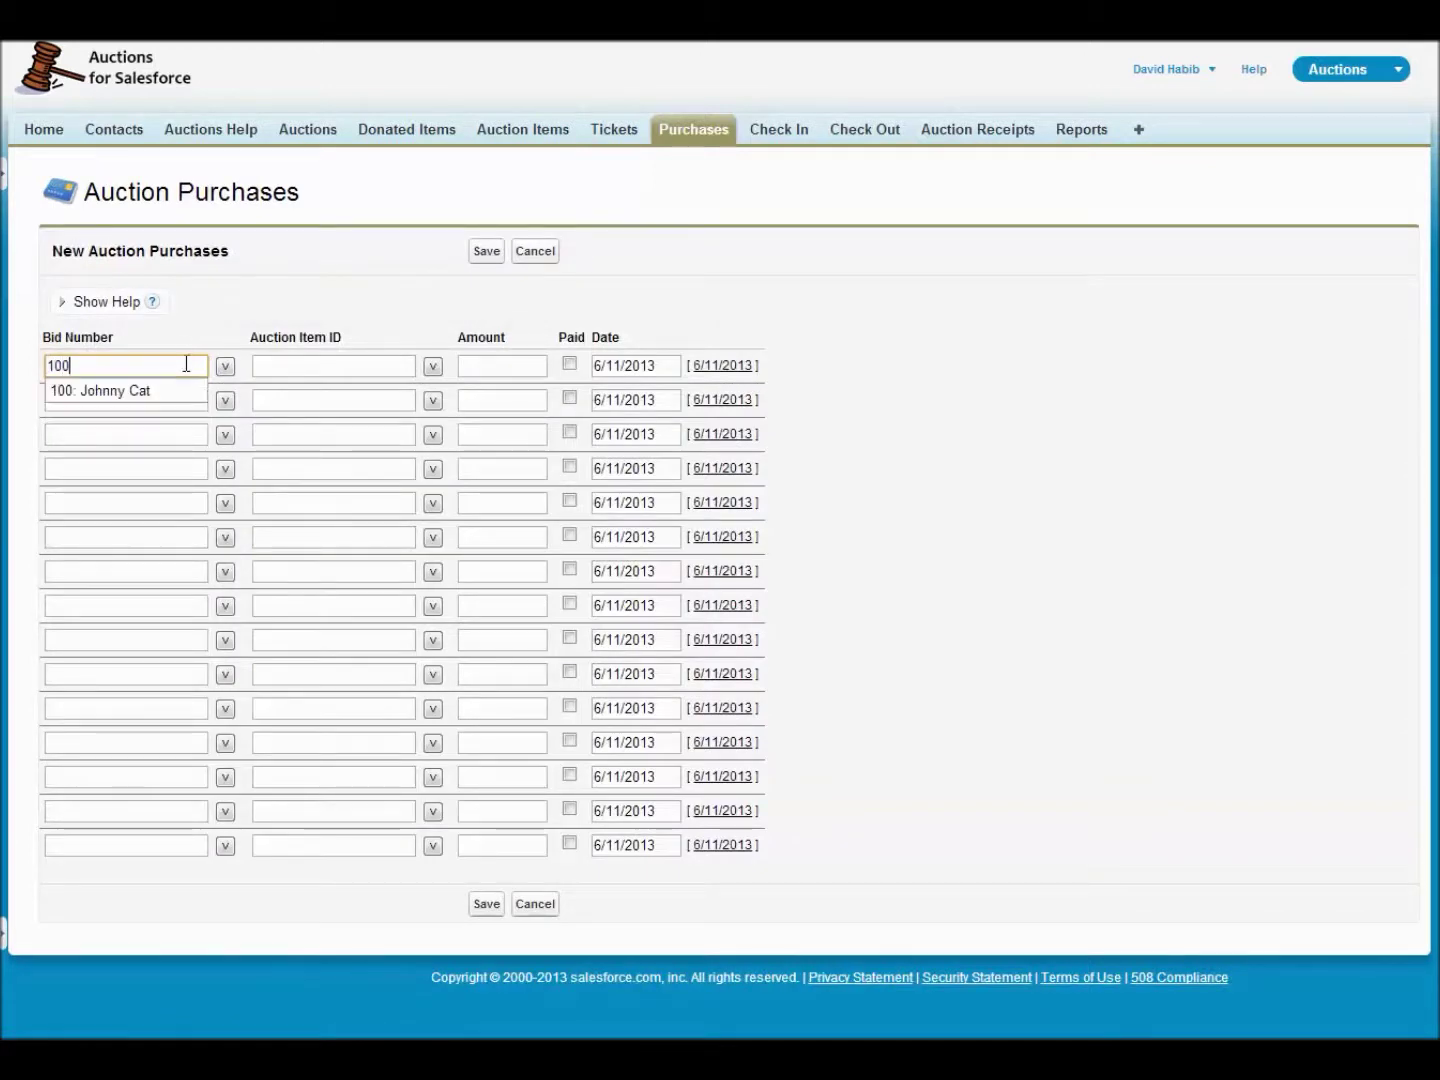
key(Down)
key(Return)
key(Tab)
text(paddle)
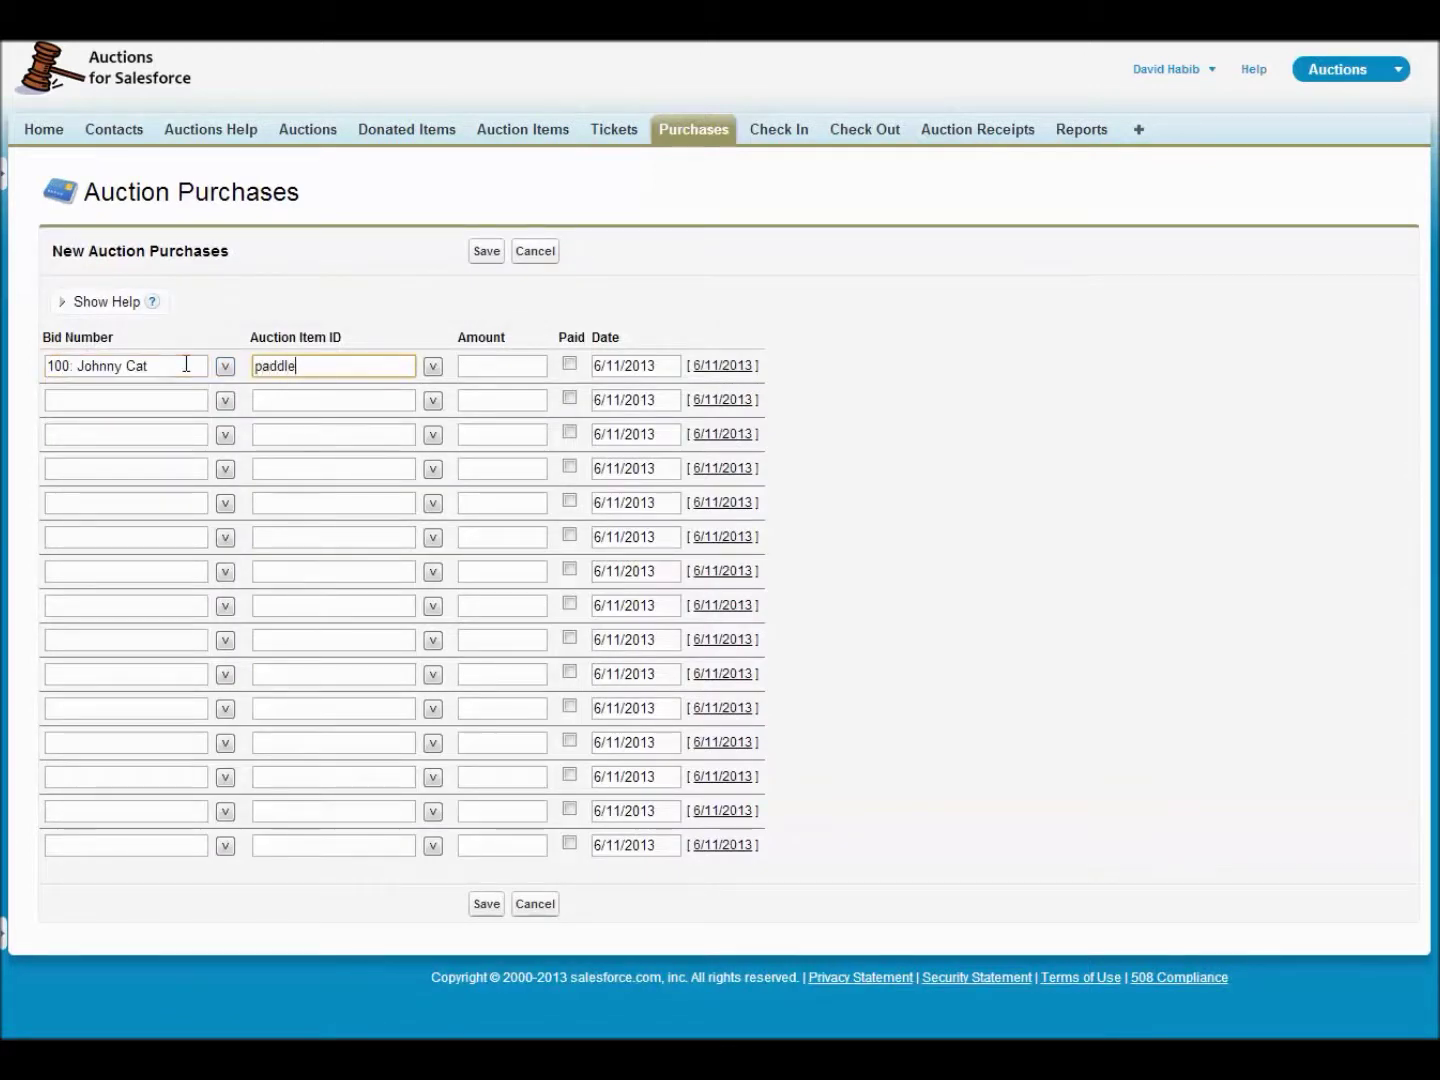
key(Down)
key(Return)
key(Tab)
text(15)
key(Tab)
key(Tab)
key(Tab)
key(Tab)
key(Tab)
- Add bidder 101's Raise the Paddle purchase for 25, save both, and close the grid
key(shift+Tab)
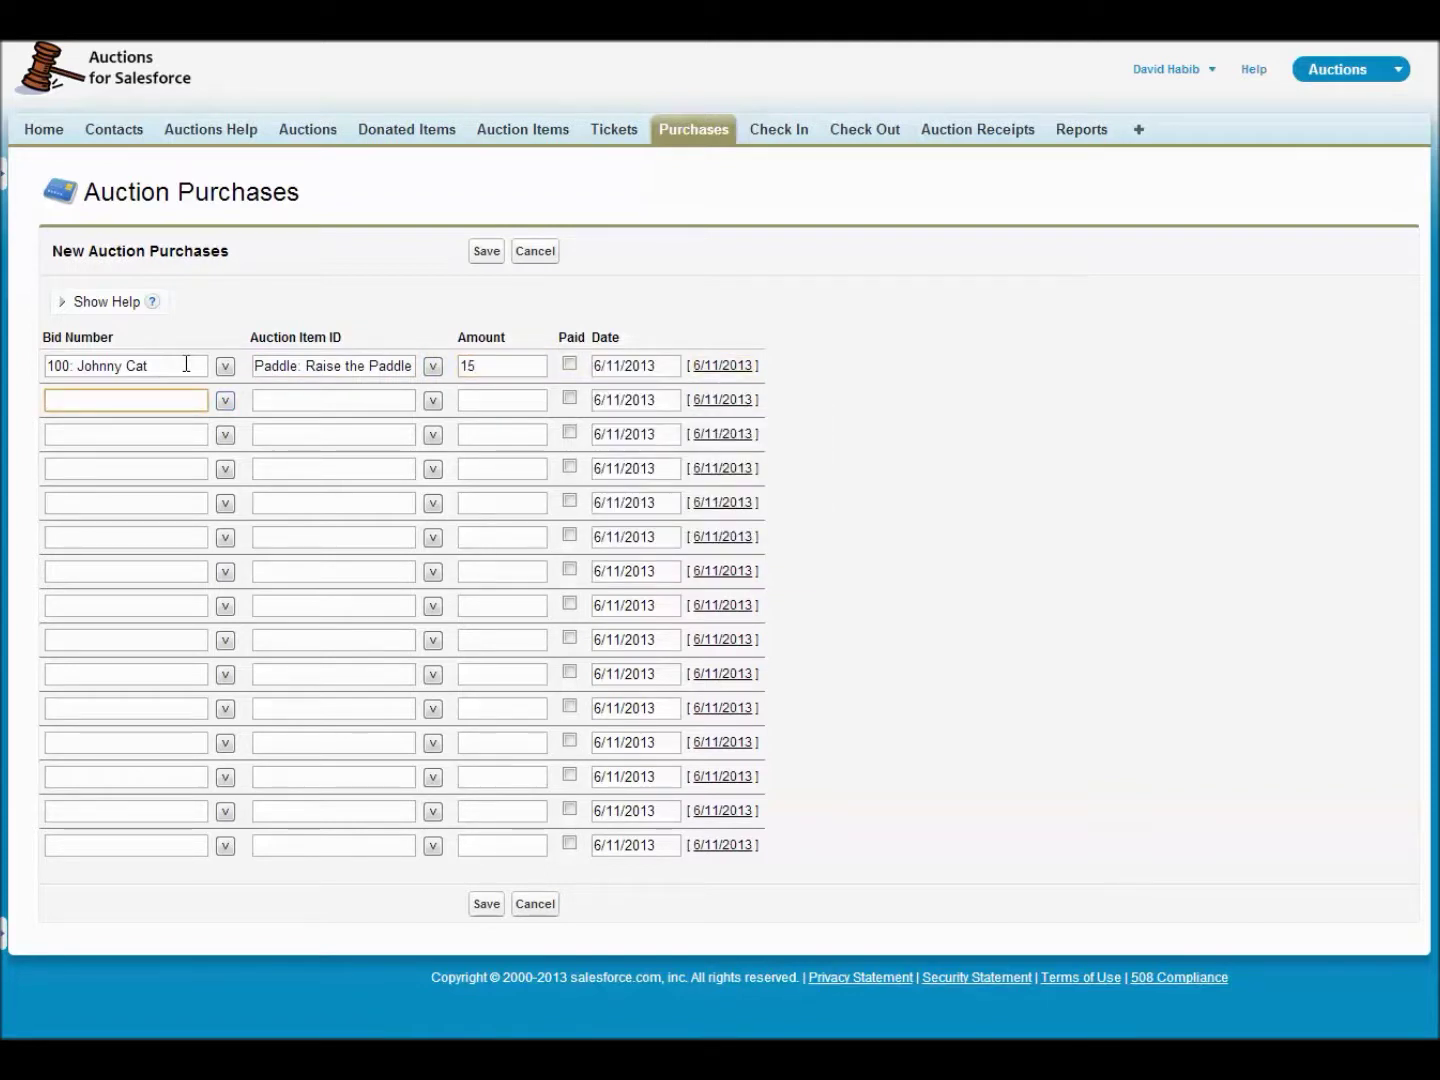
text(101)
key(Tab)
key(Tab)
text(paddle)
key(Tab)
key(Tab)
text(25)
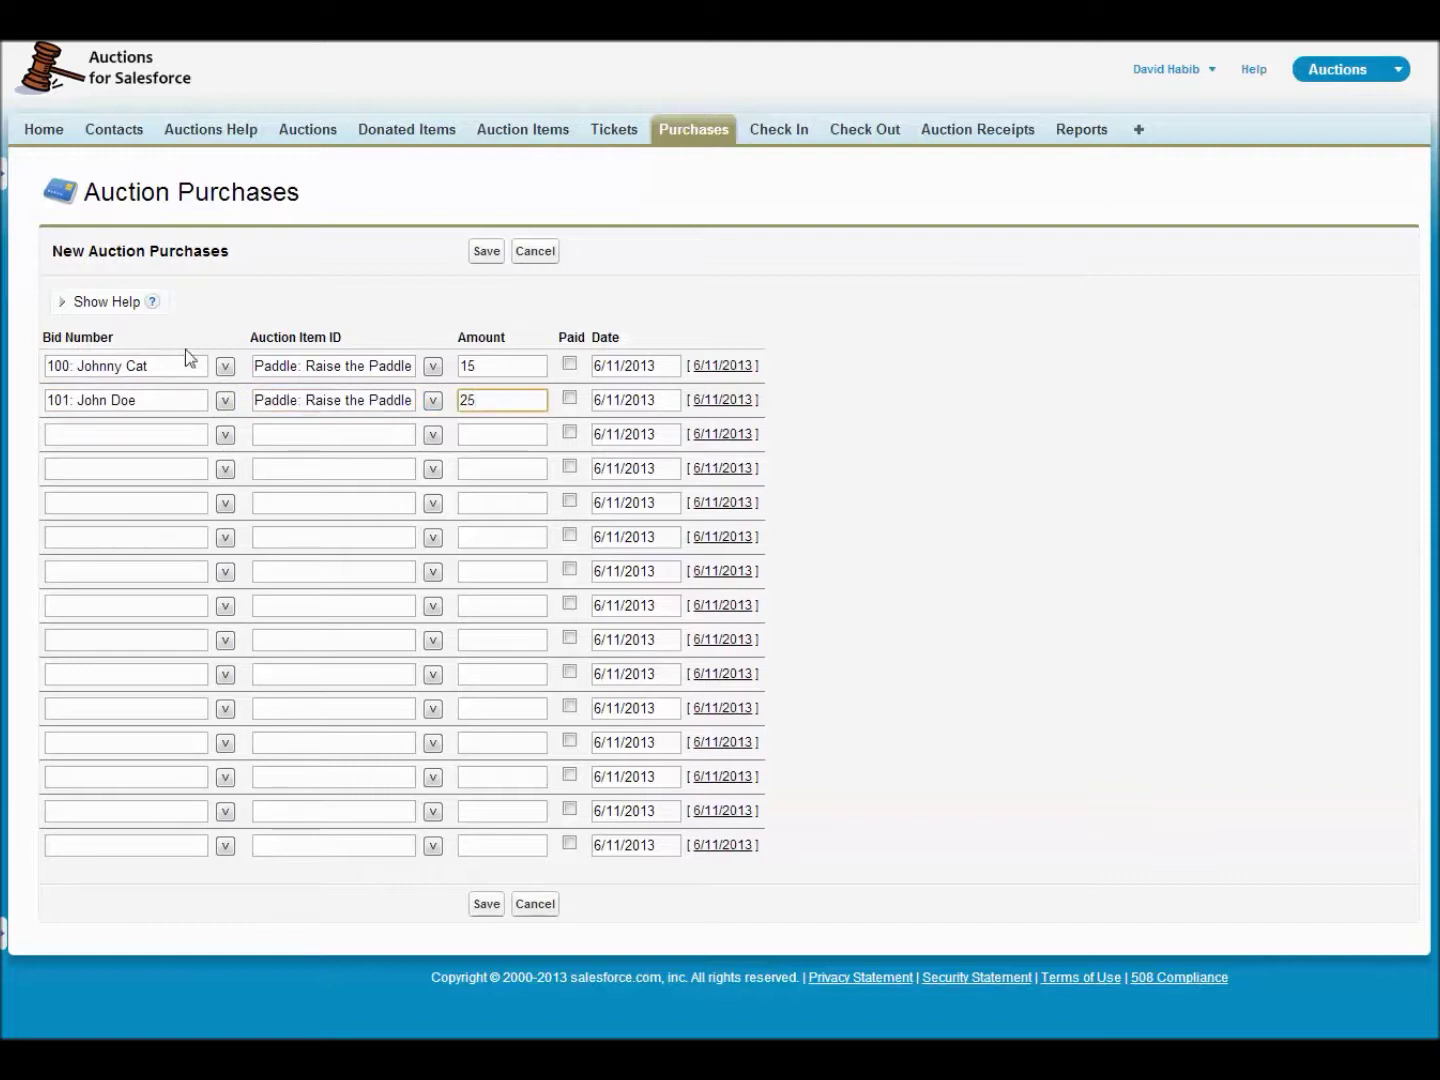
click(487, 252)
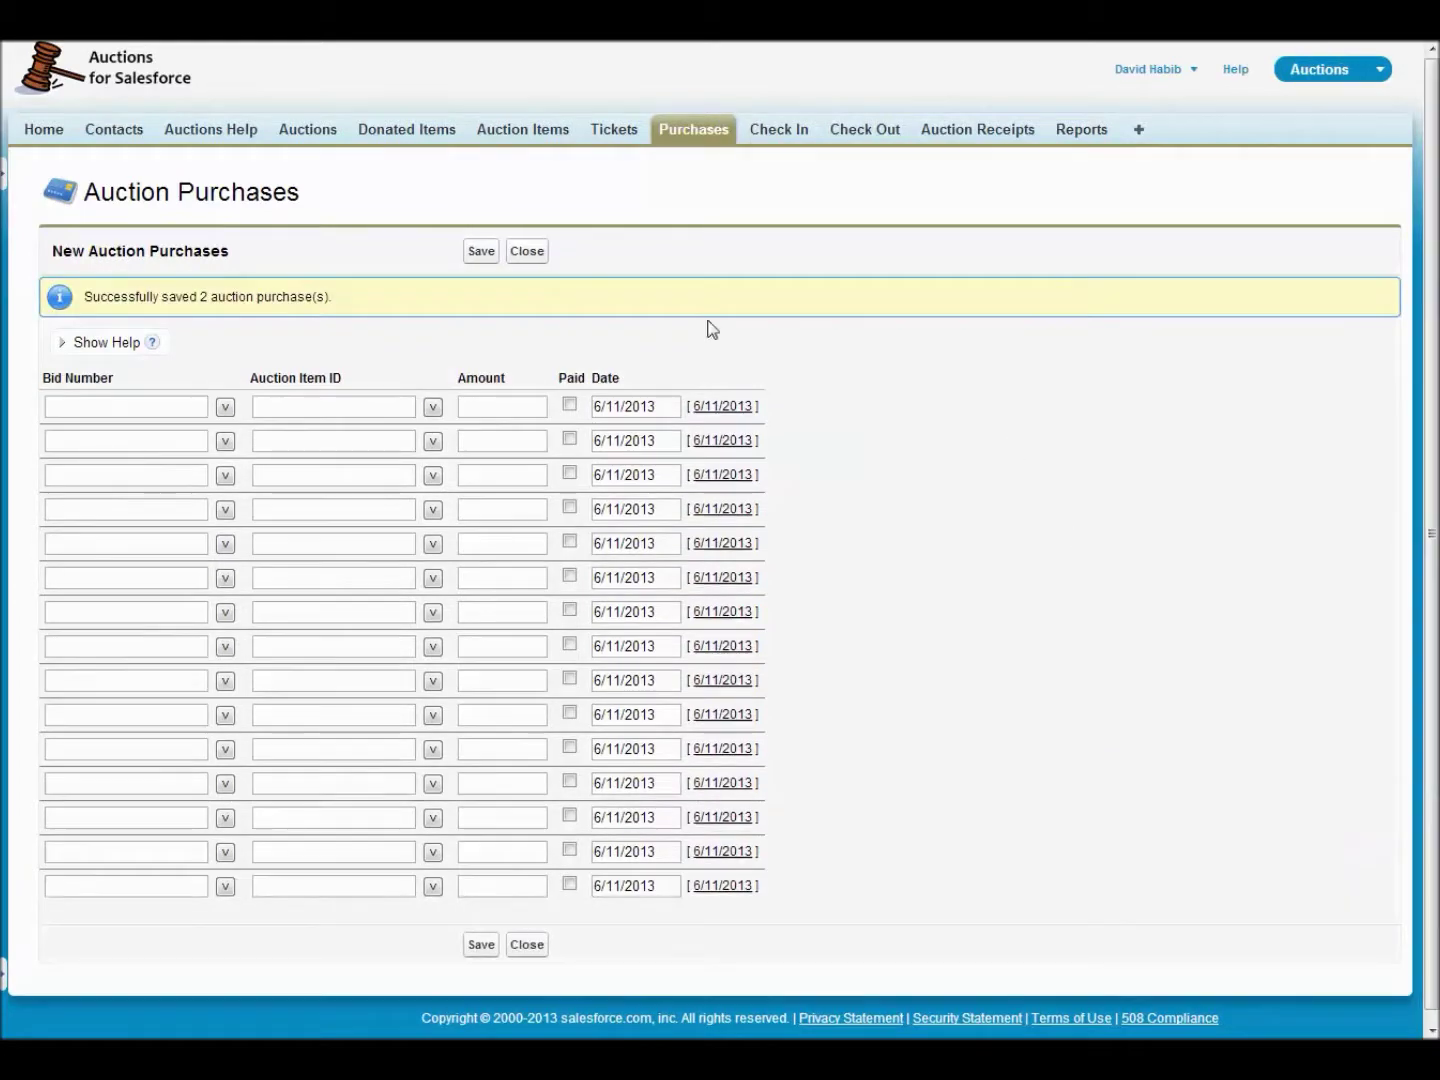
click(527, 253)
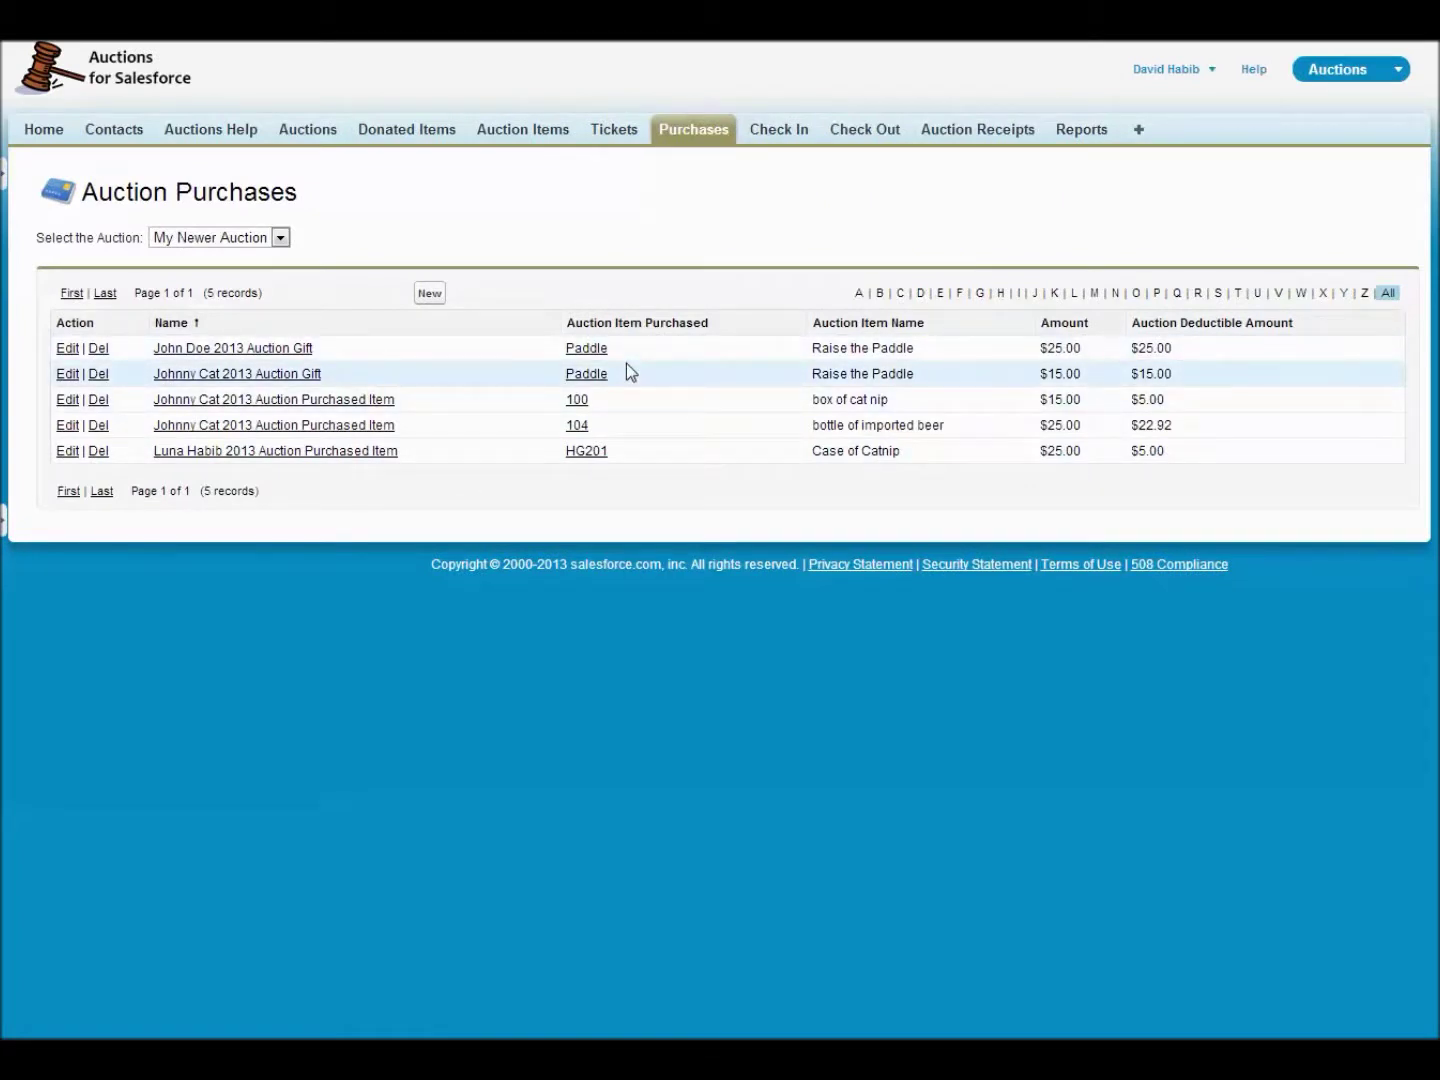
mouse_move(589, 347)
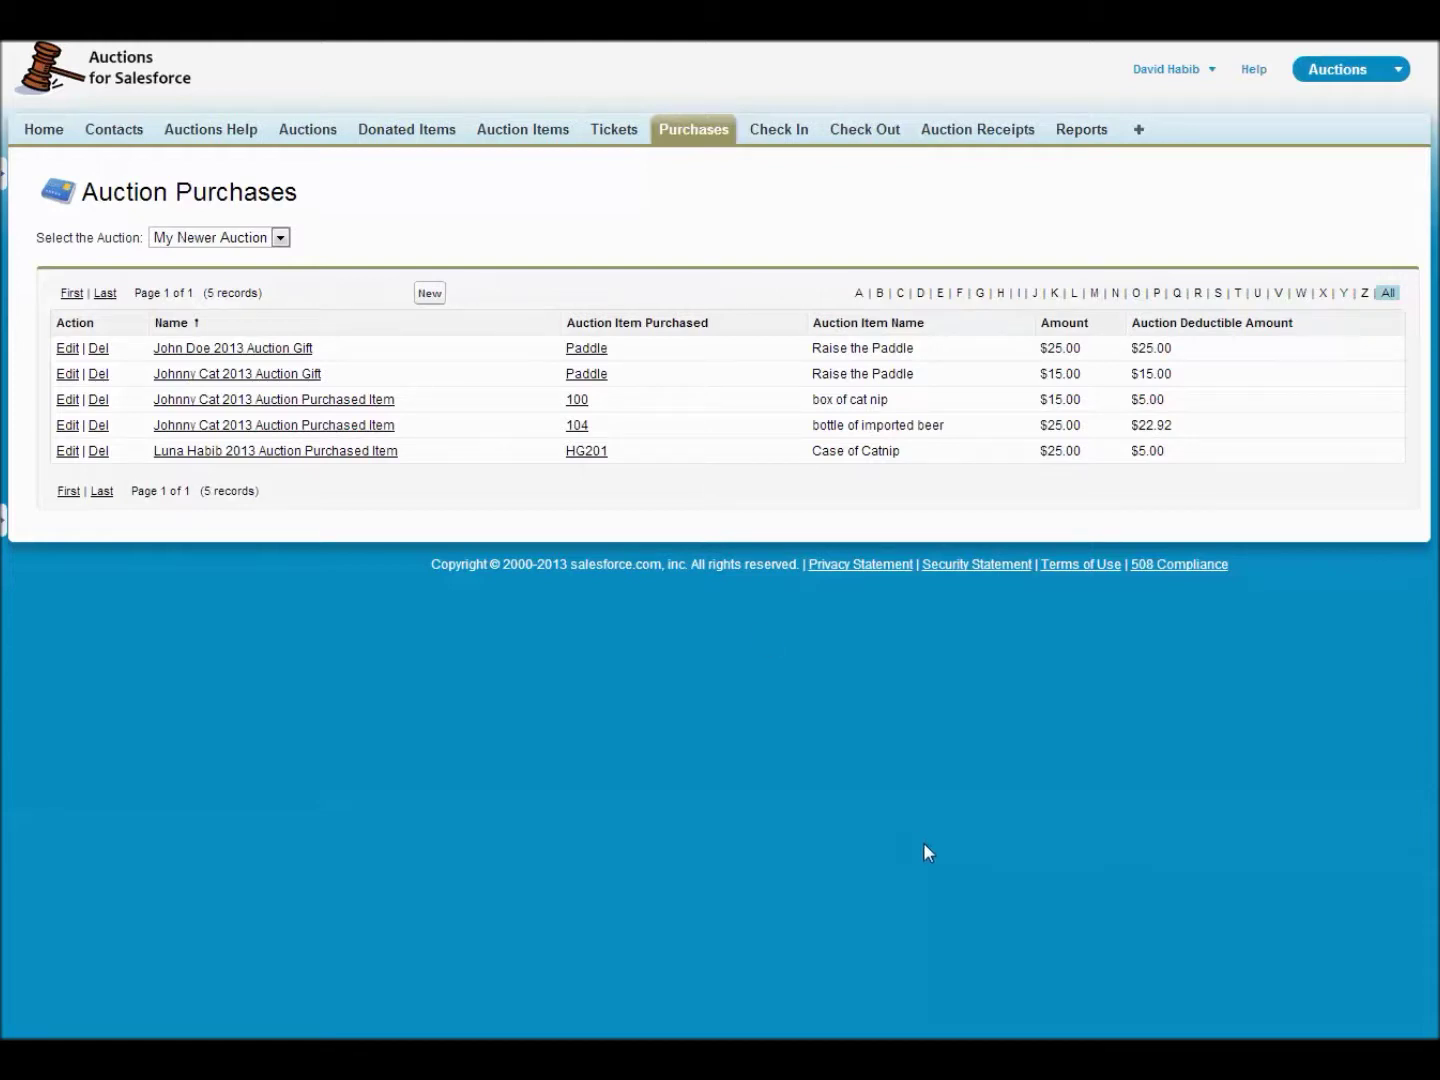
- Load guest bidder 100 at Check Out, showing three purchases totalling $55
click(880, 137)
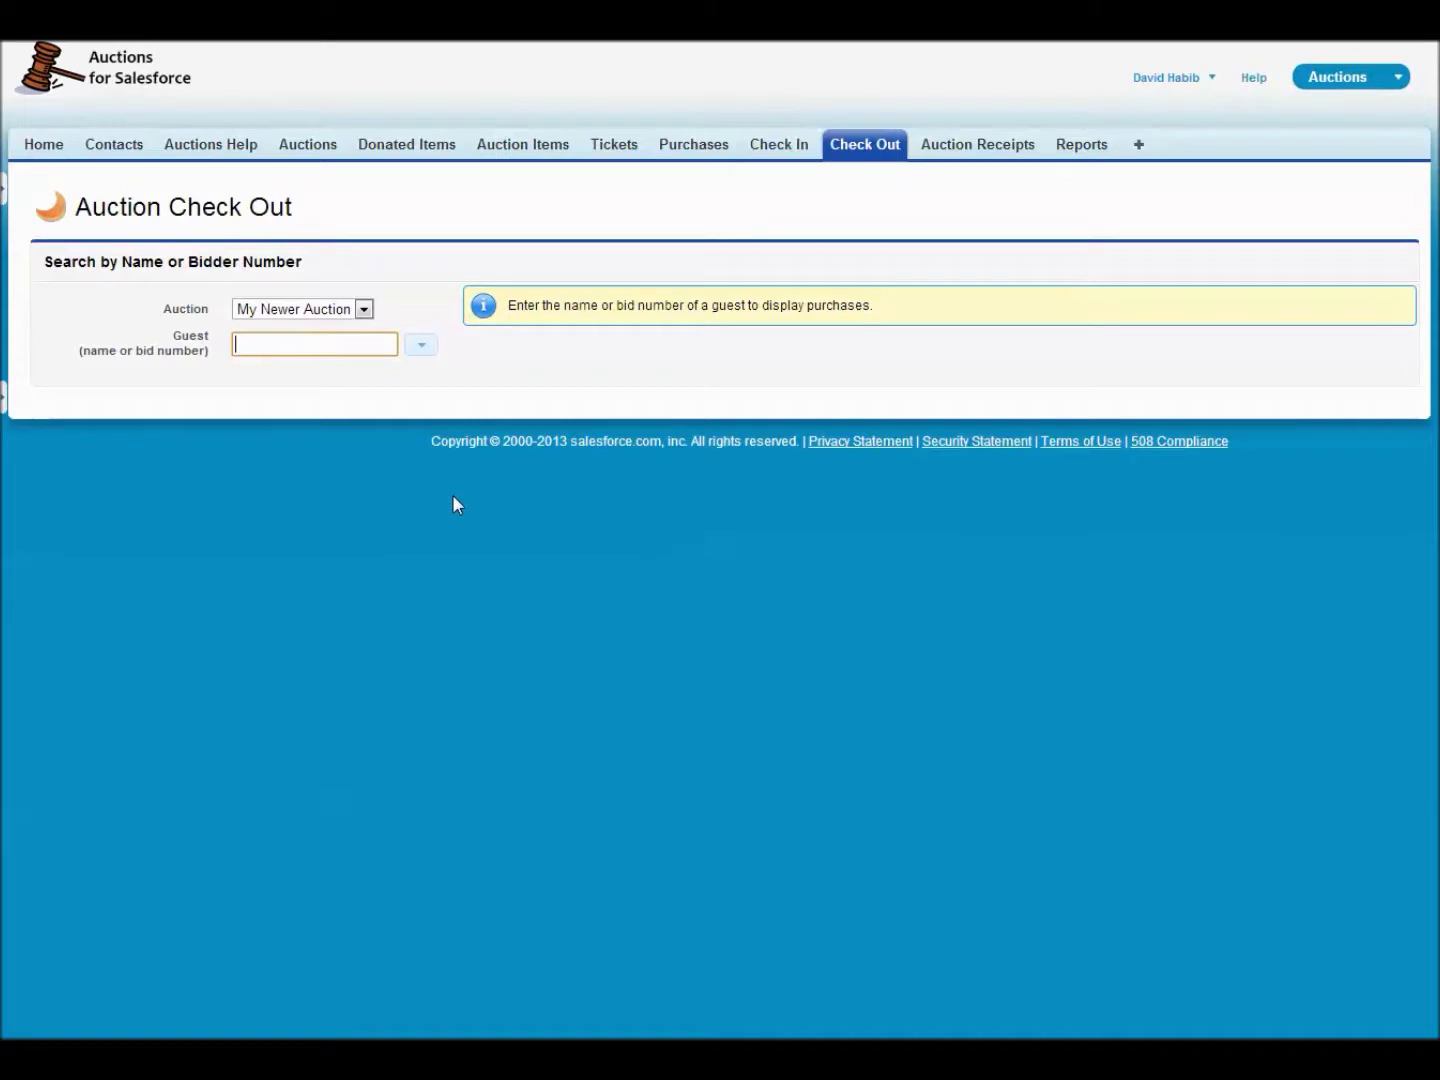
text(100)
click(341, 378)
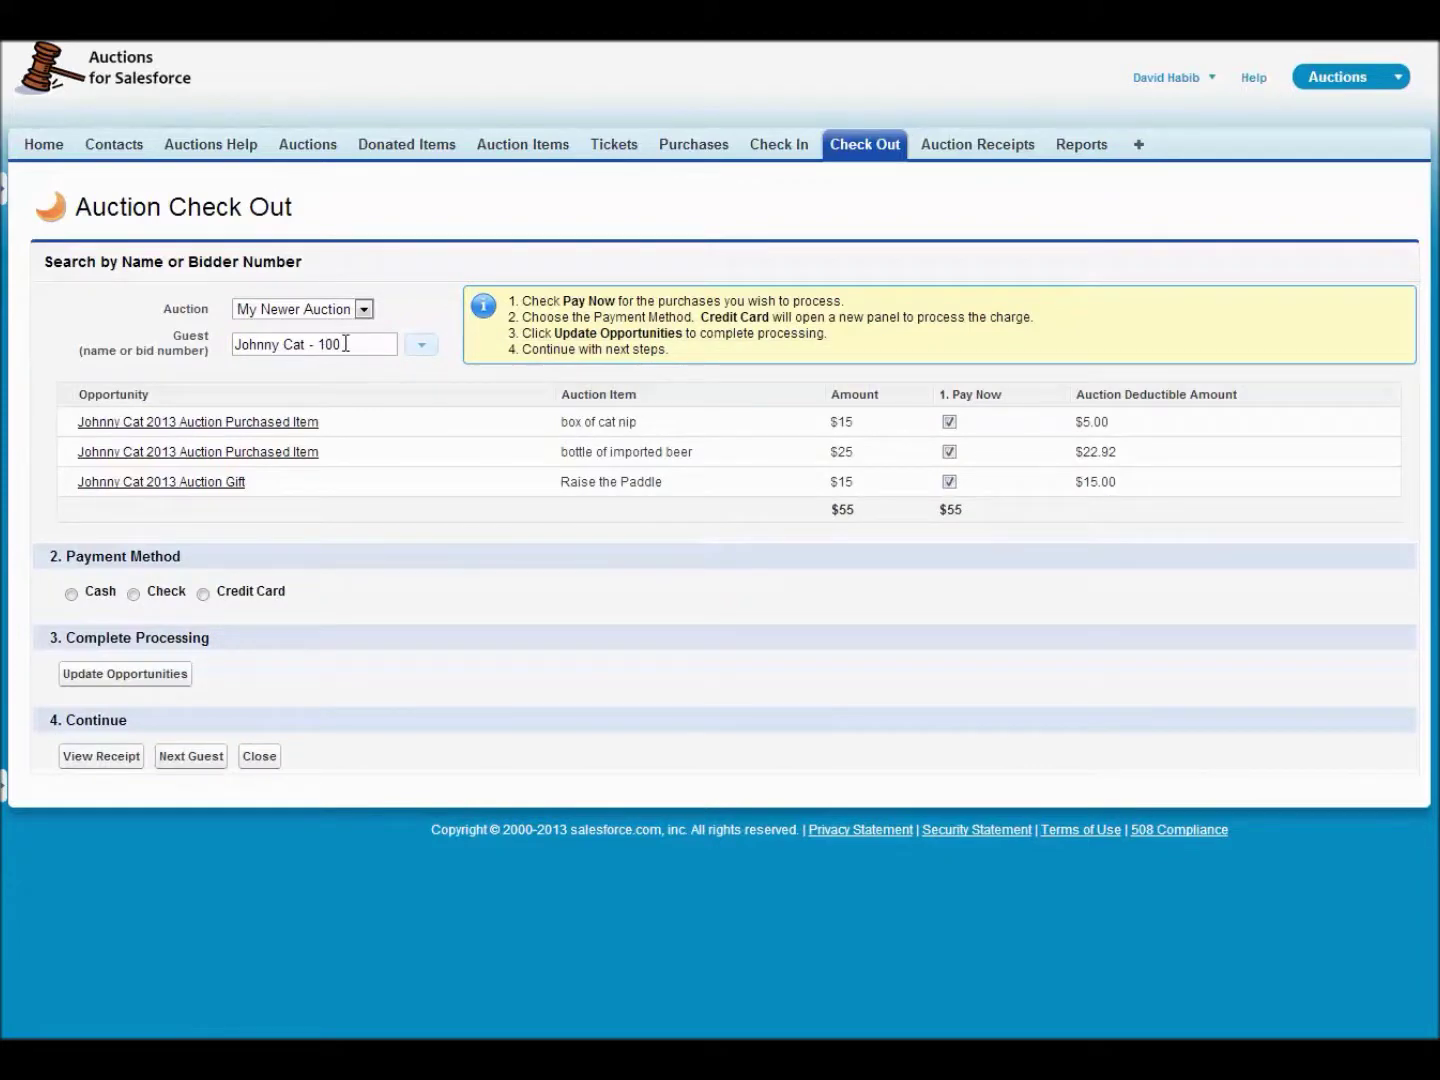
click(421, 346)
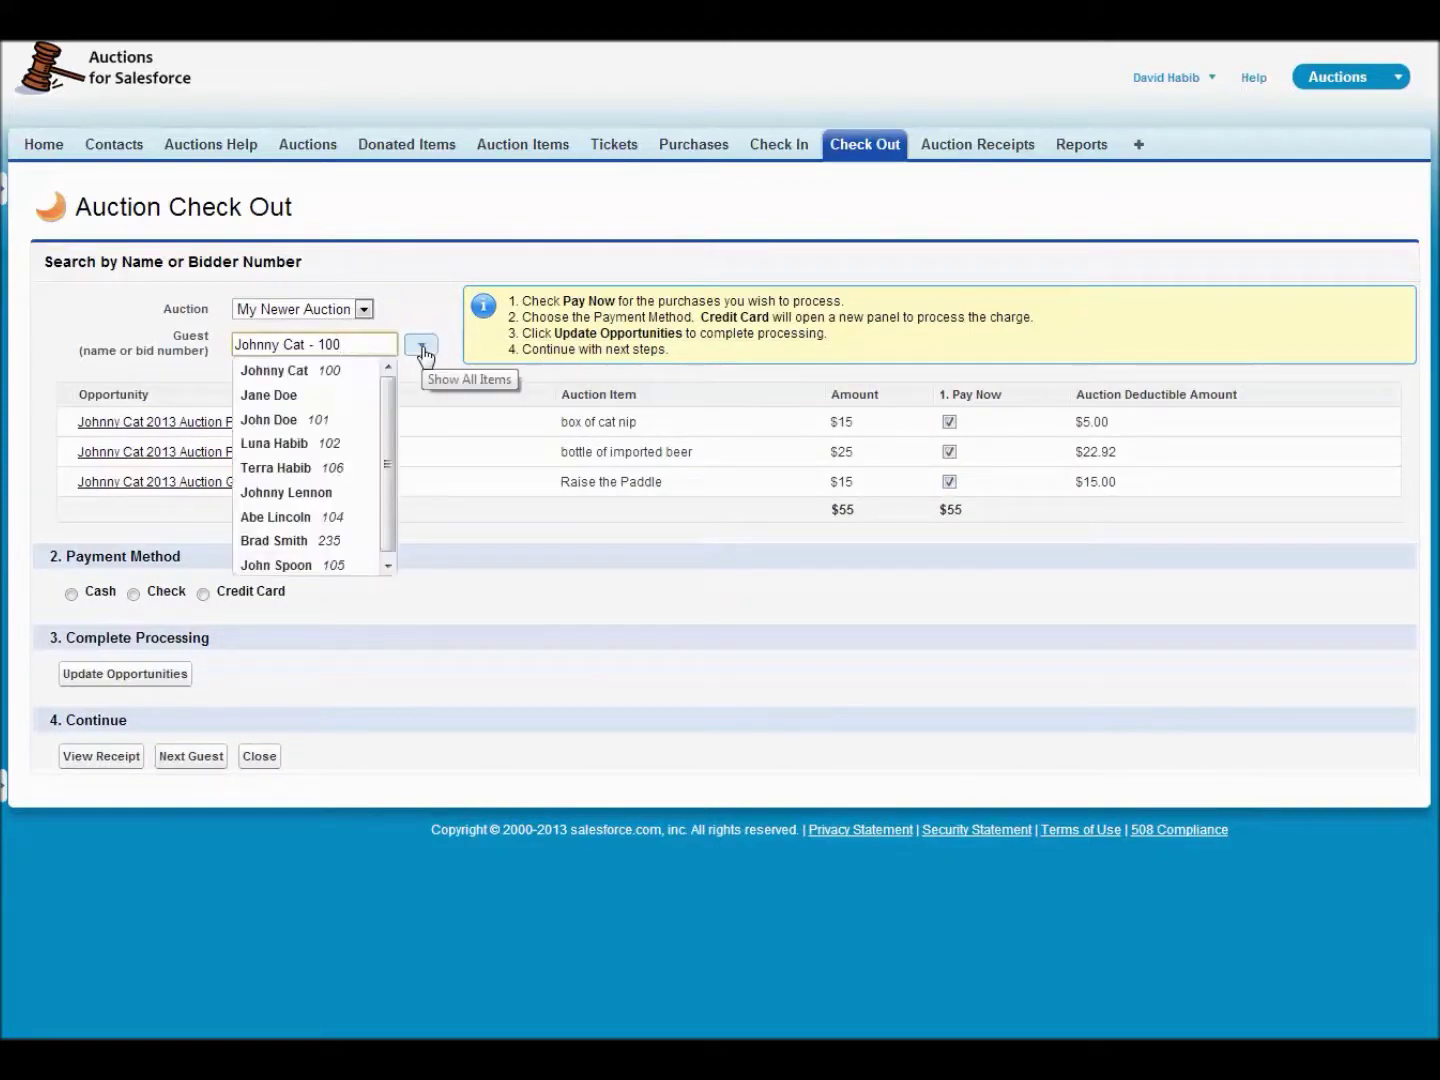
click(422, 348)
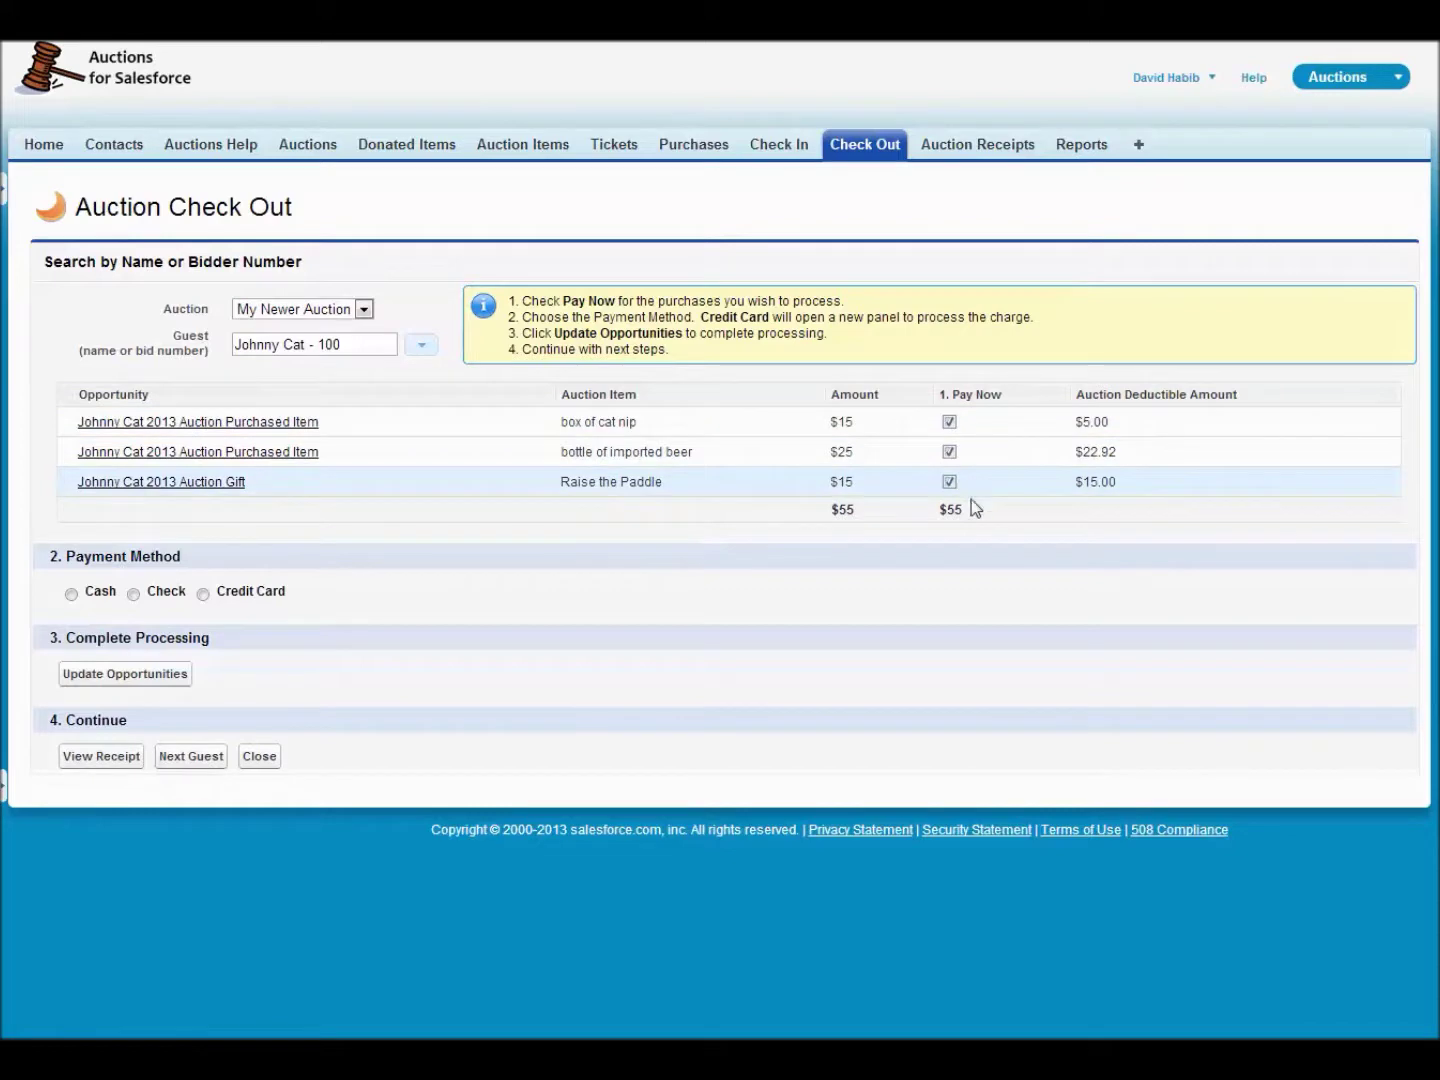
drag(962, 509, 941, 509)
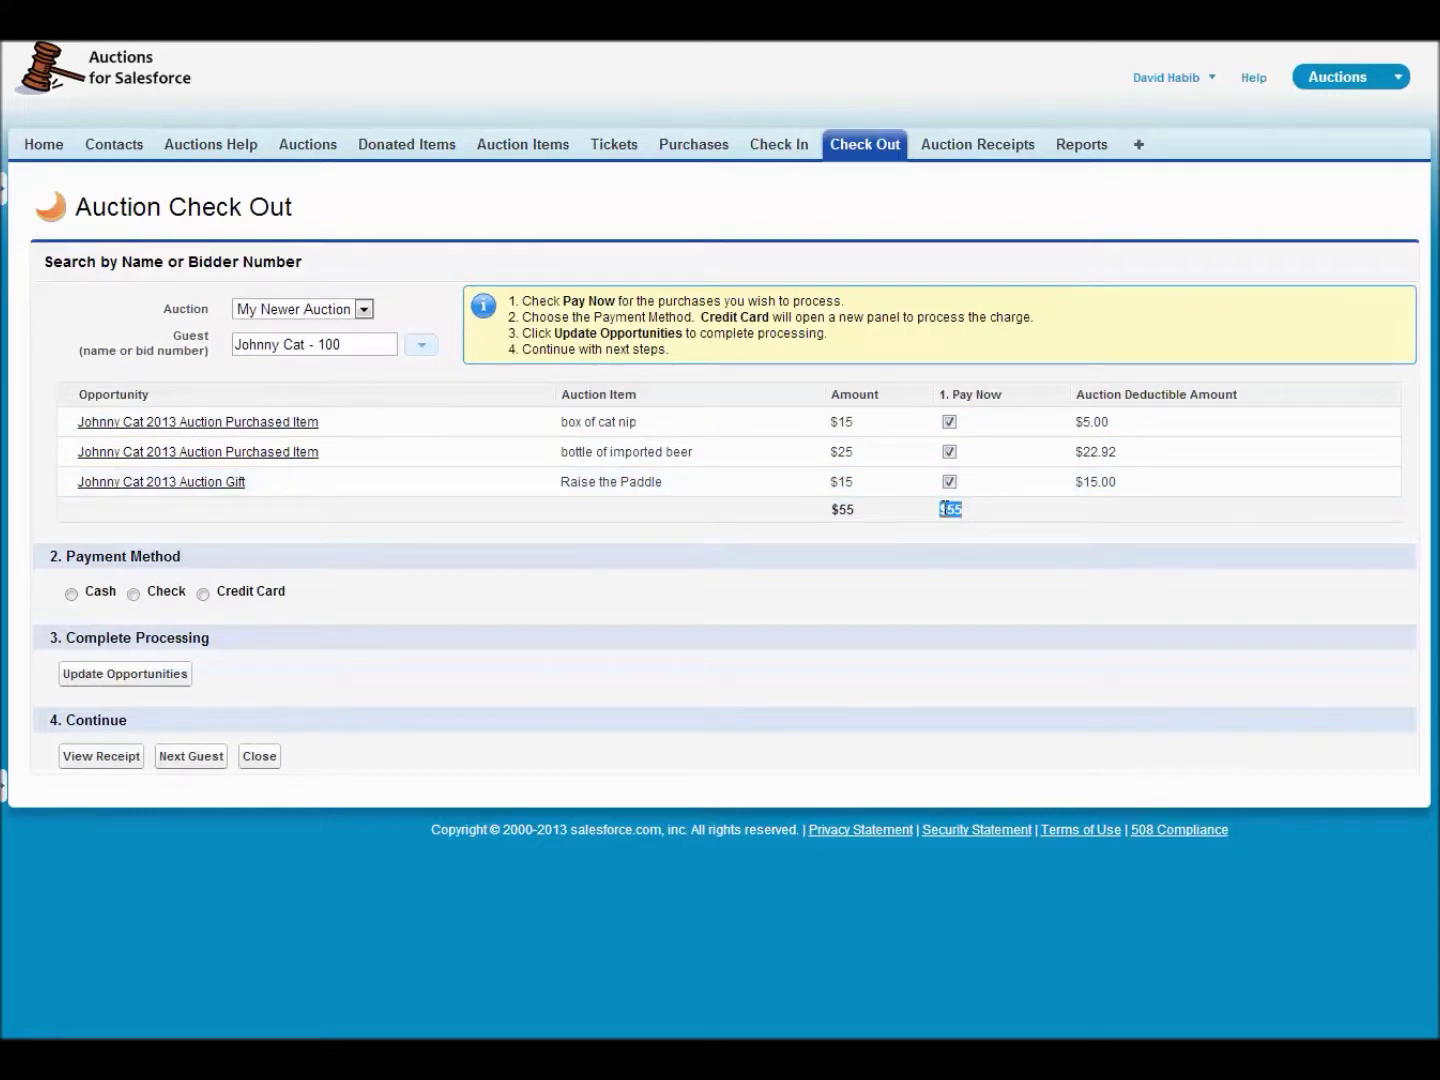
- Pay bidder 100's $55 of purchases by credit card and update the opportunities
click(79, 596)
click(134, 576)
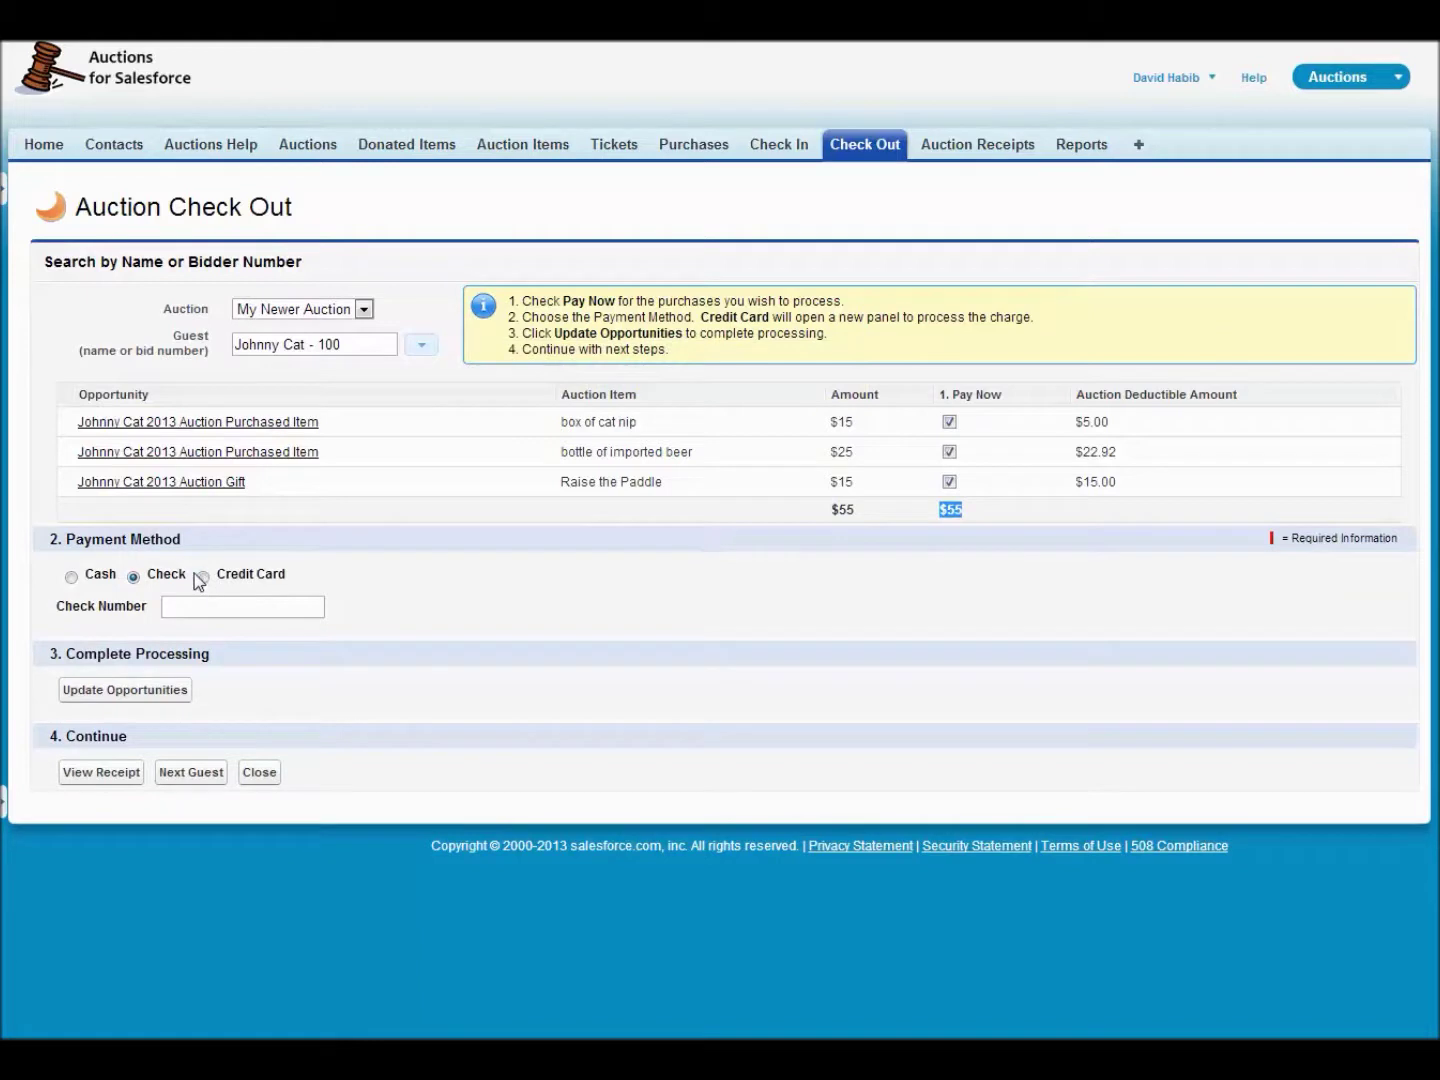
click(203, 577)
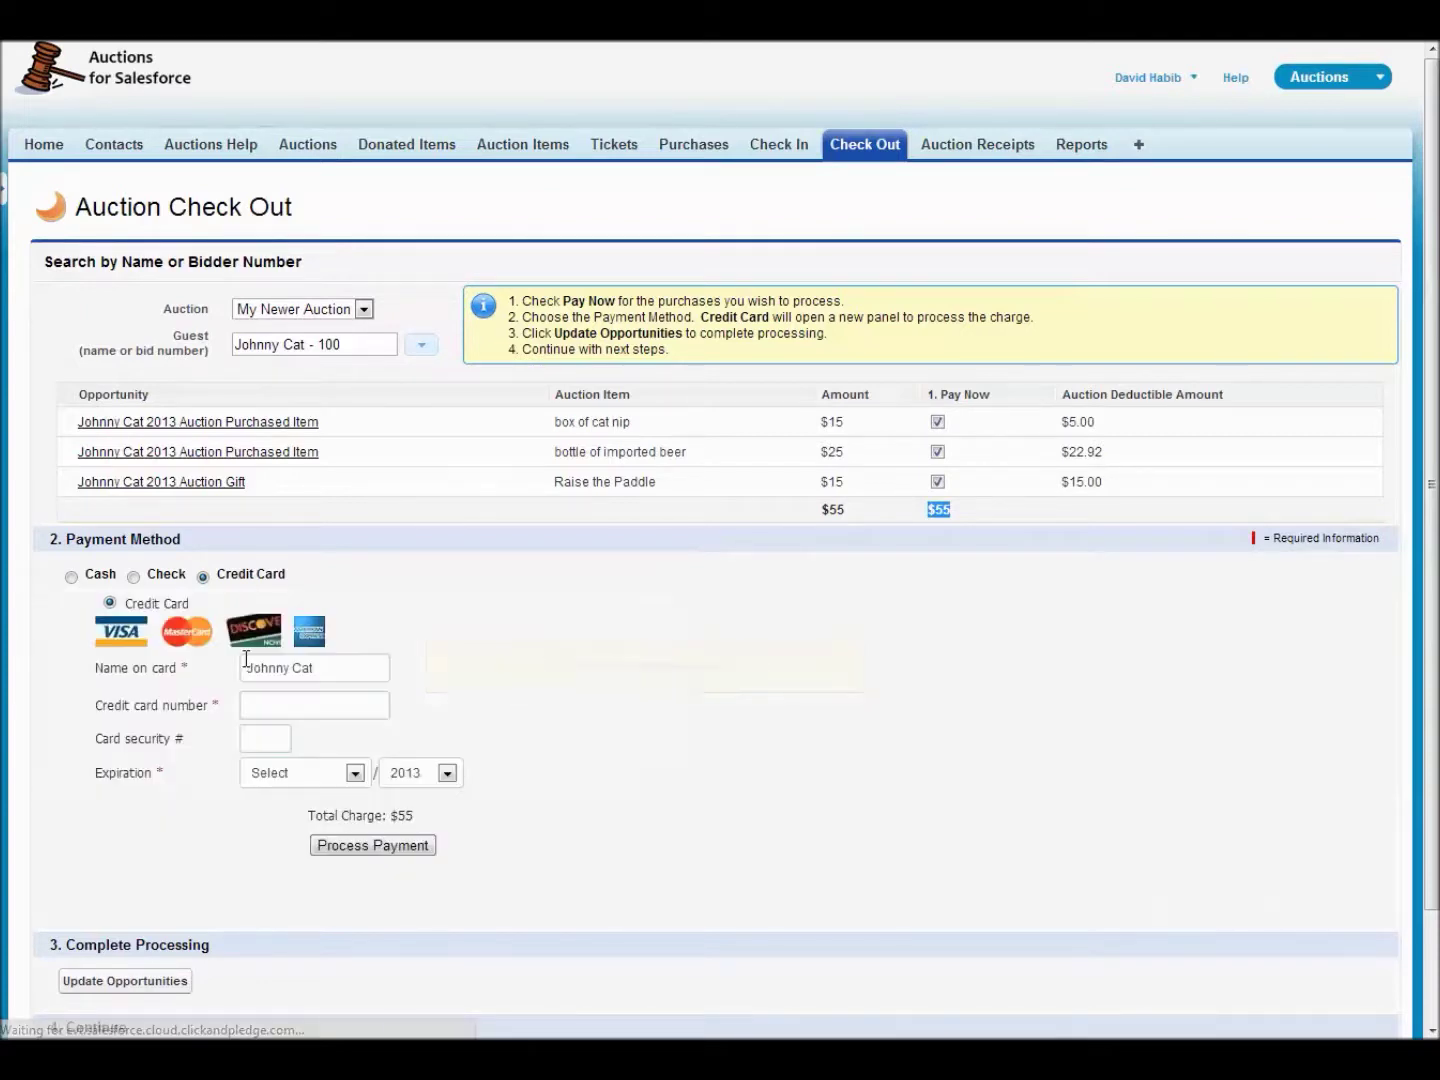
double_click(403, 817)
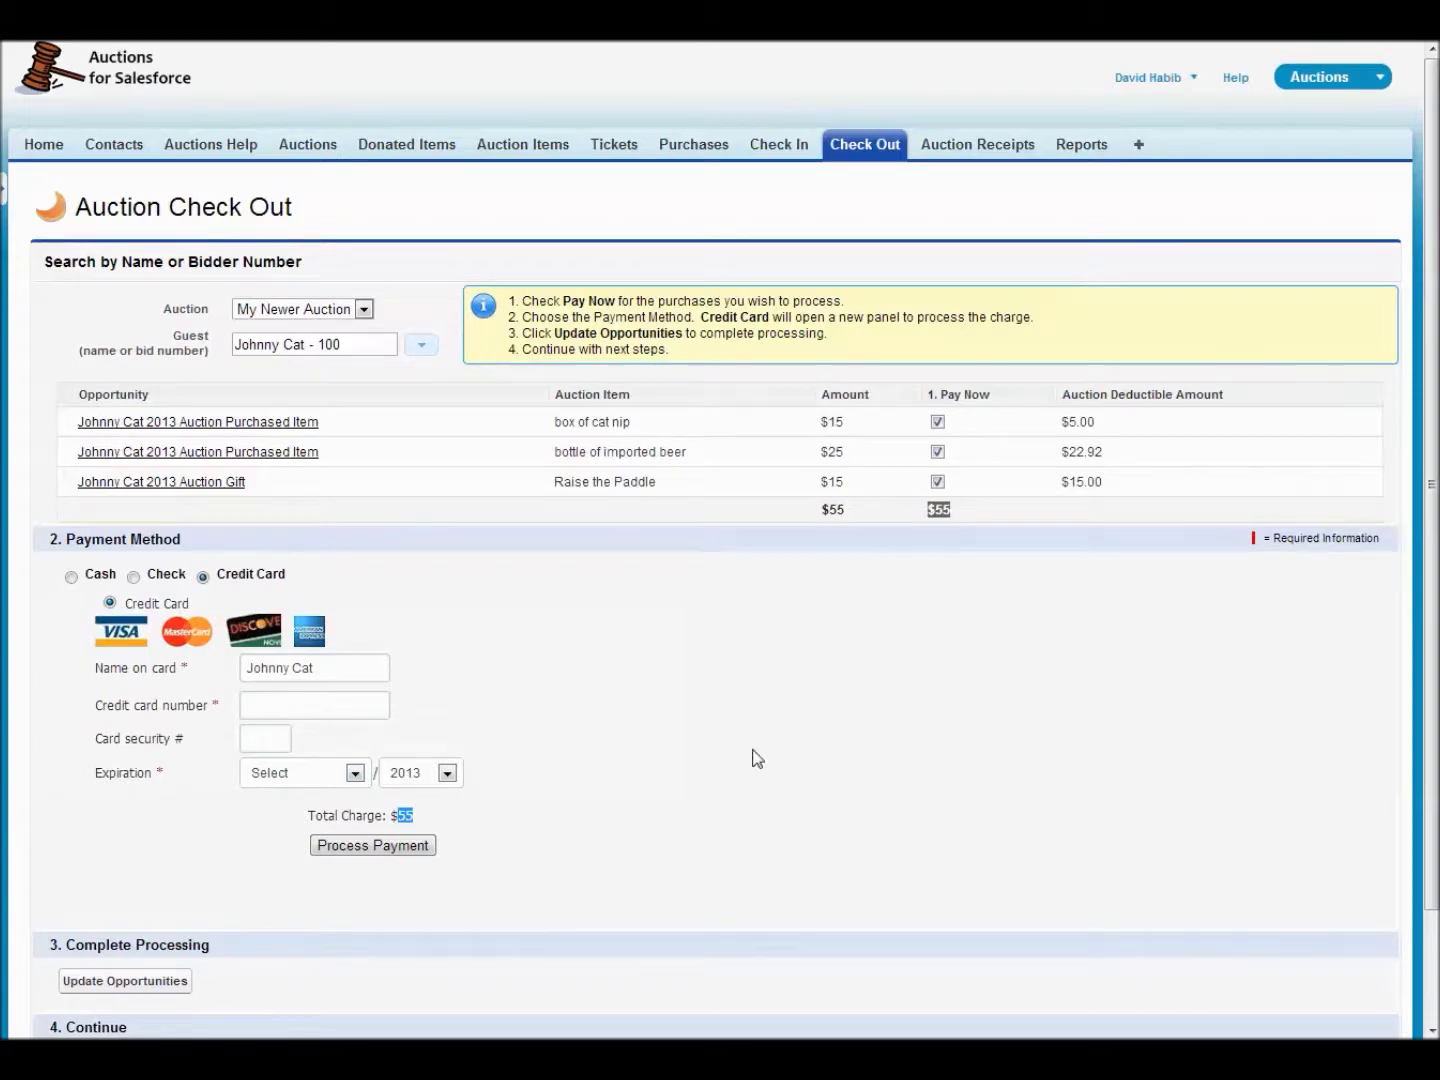
scroll(713, 729, down, 2)
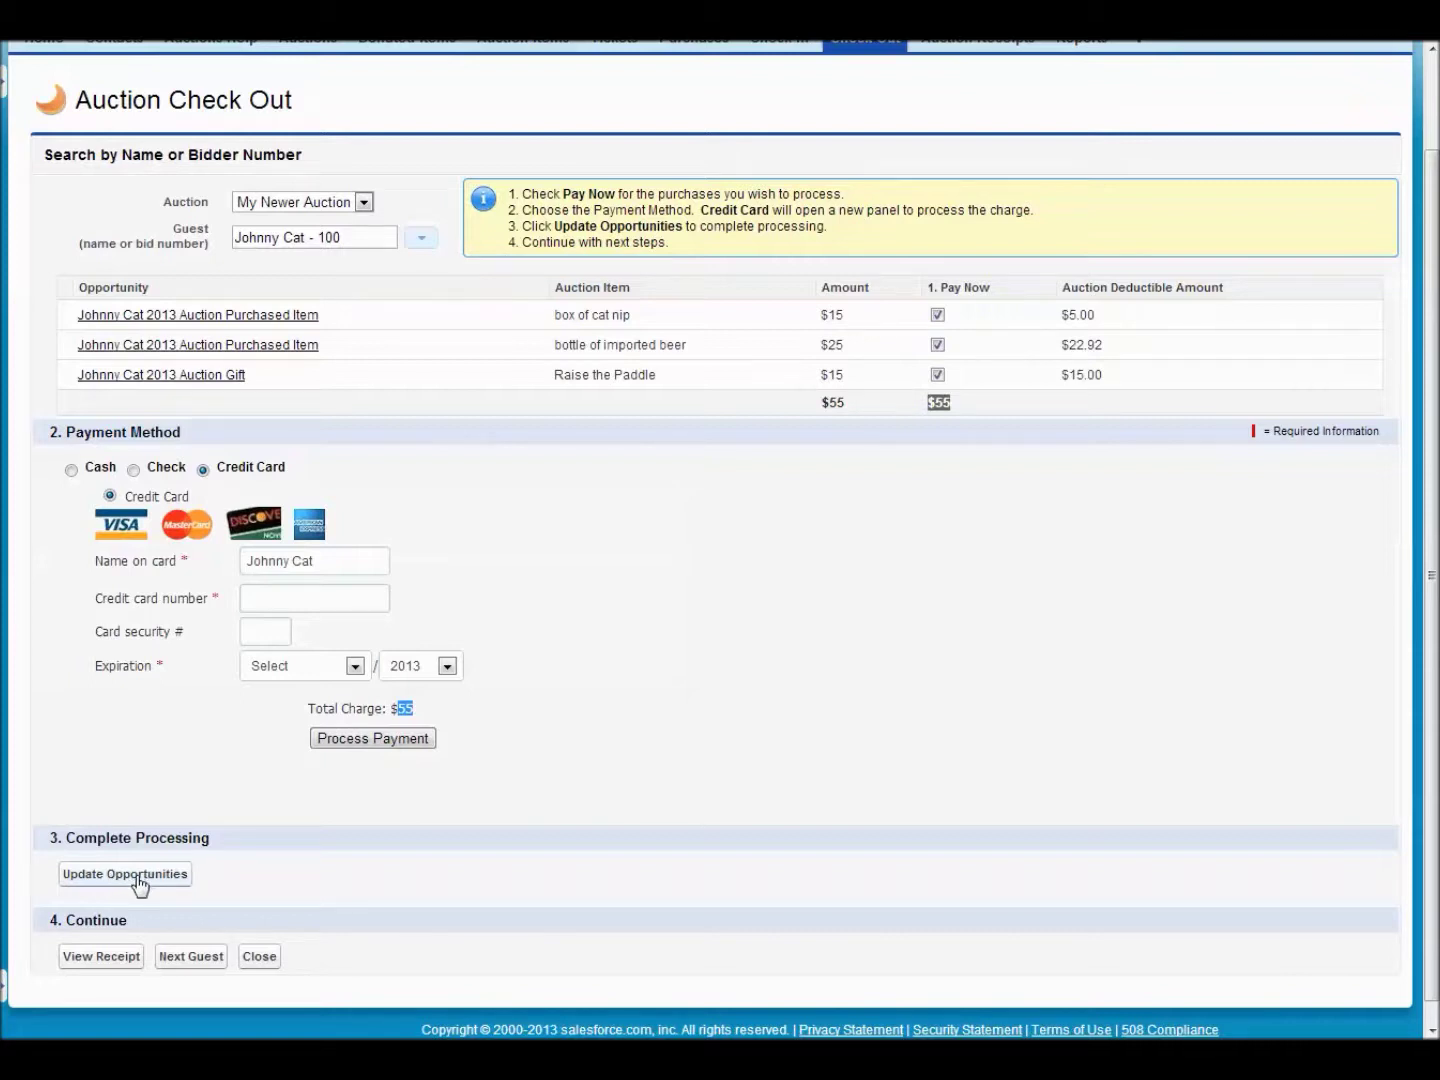
click(138, 877)
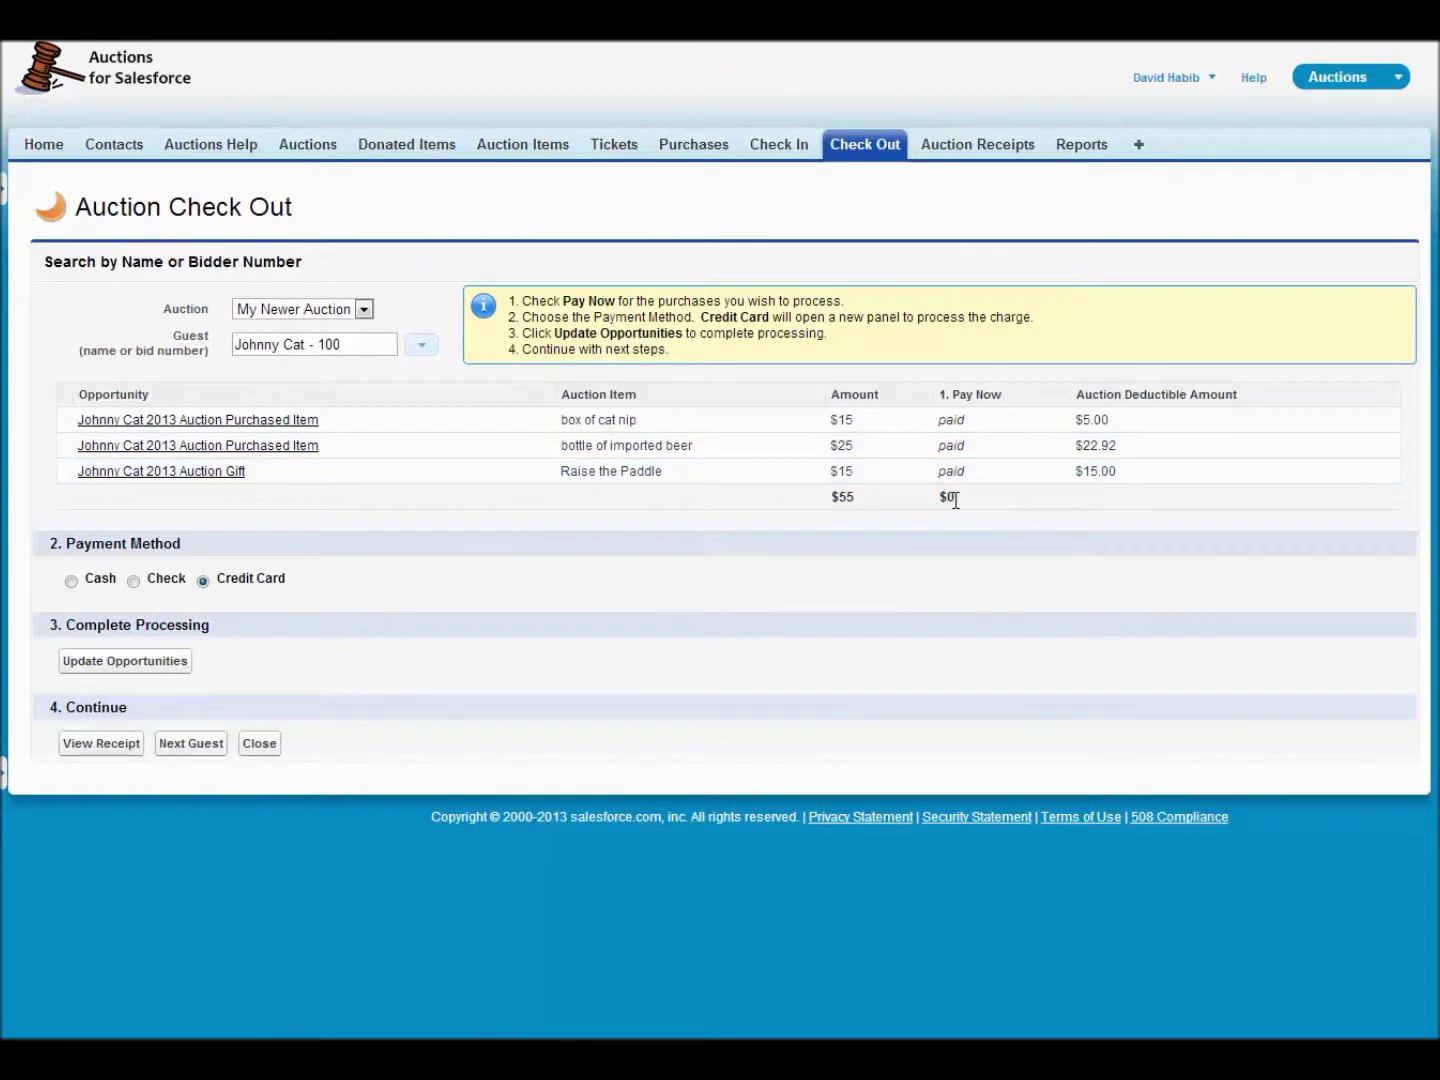
- View the receipt, then load bidder 102's purchases at check out
click(102, 745)
click(370, 346)
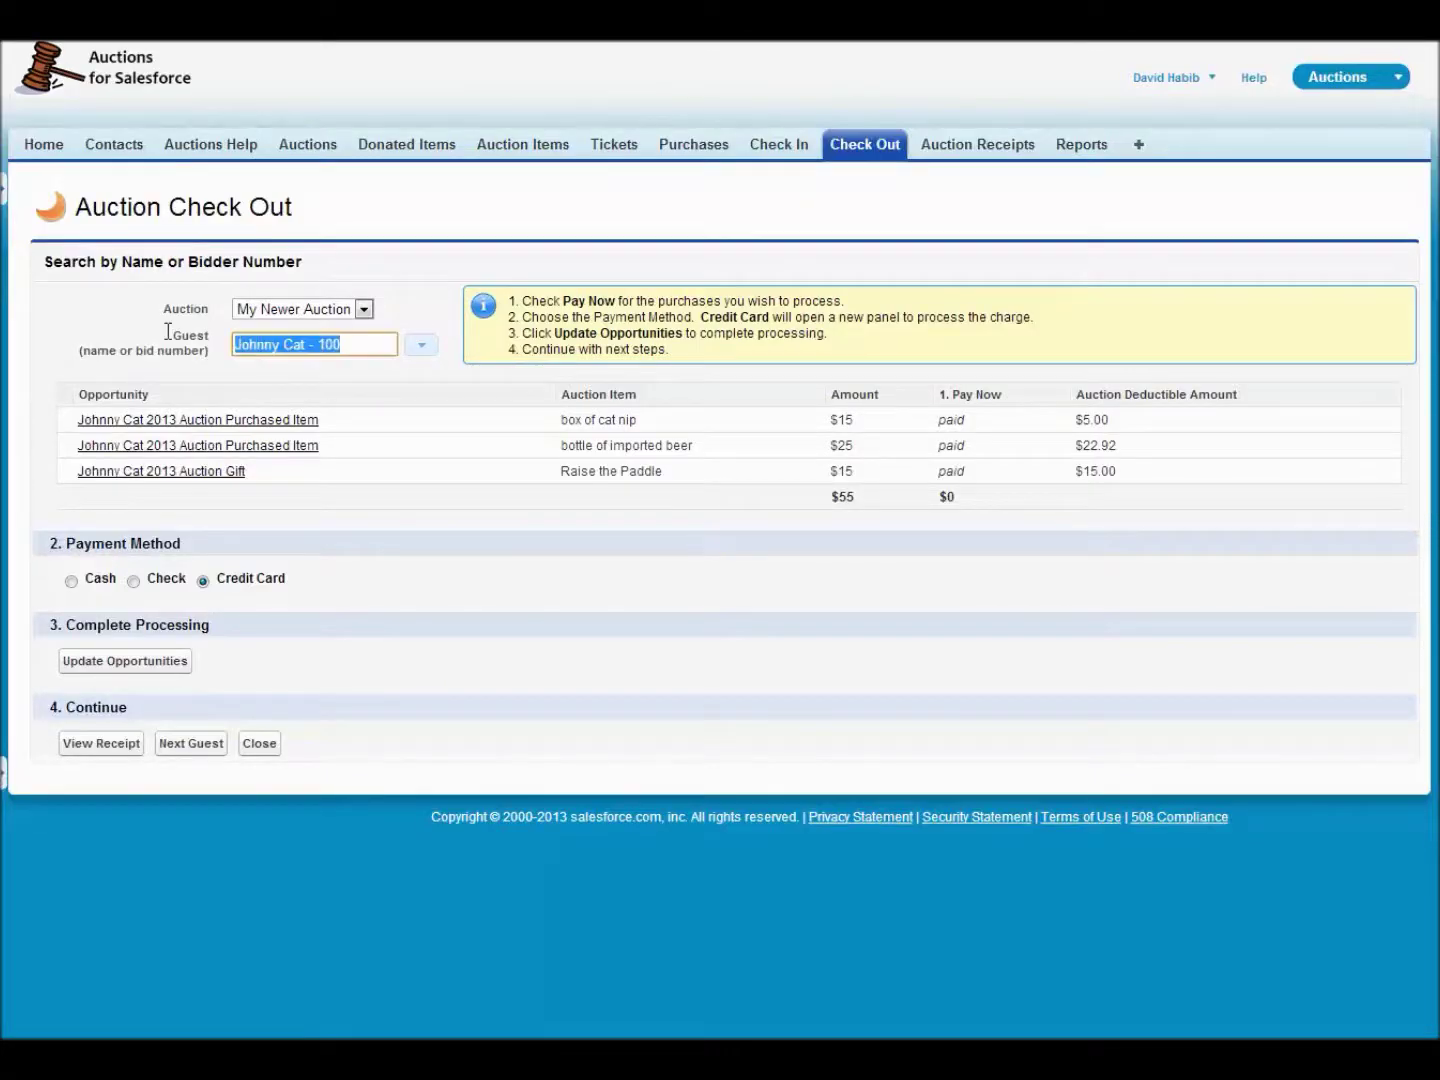
click(421, 350)
click(334, 452)
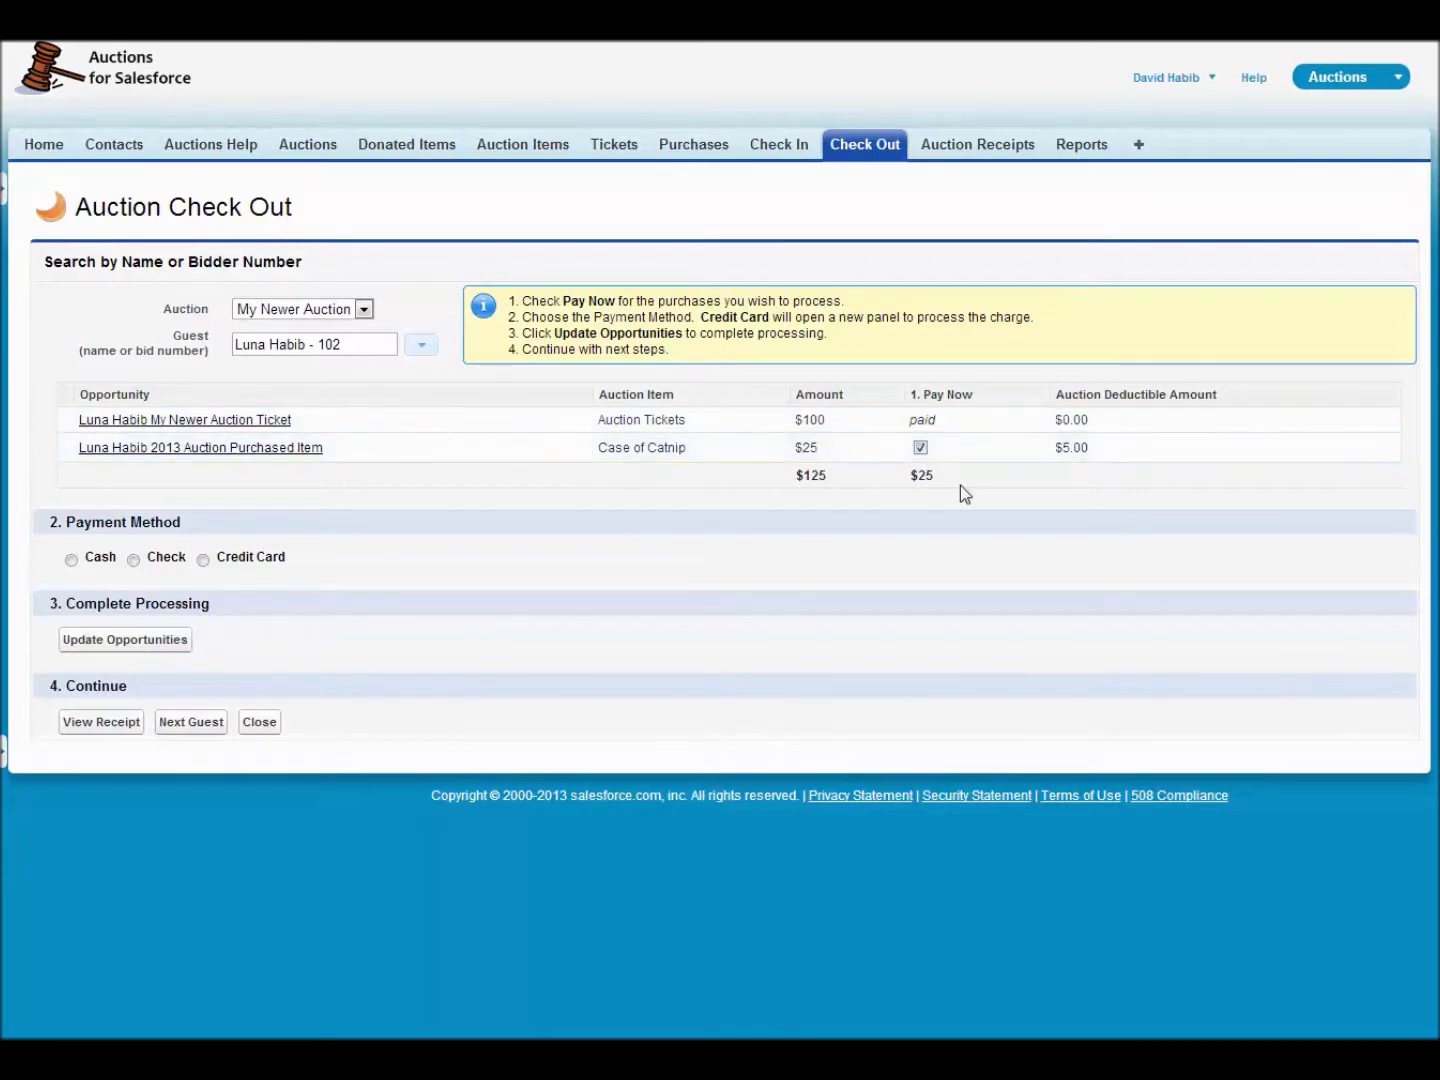
click(424, 347)
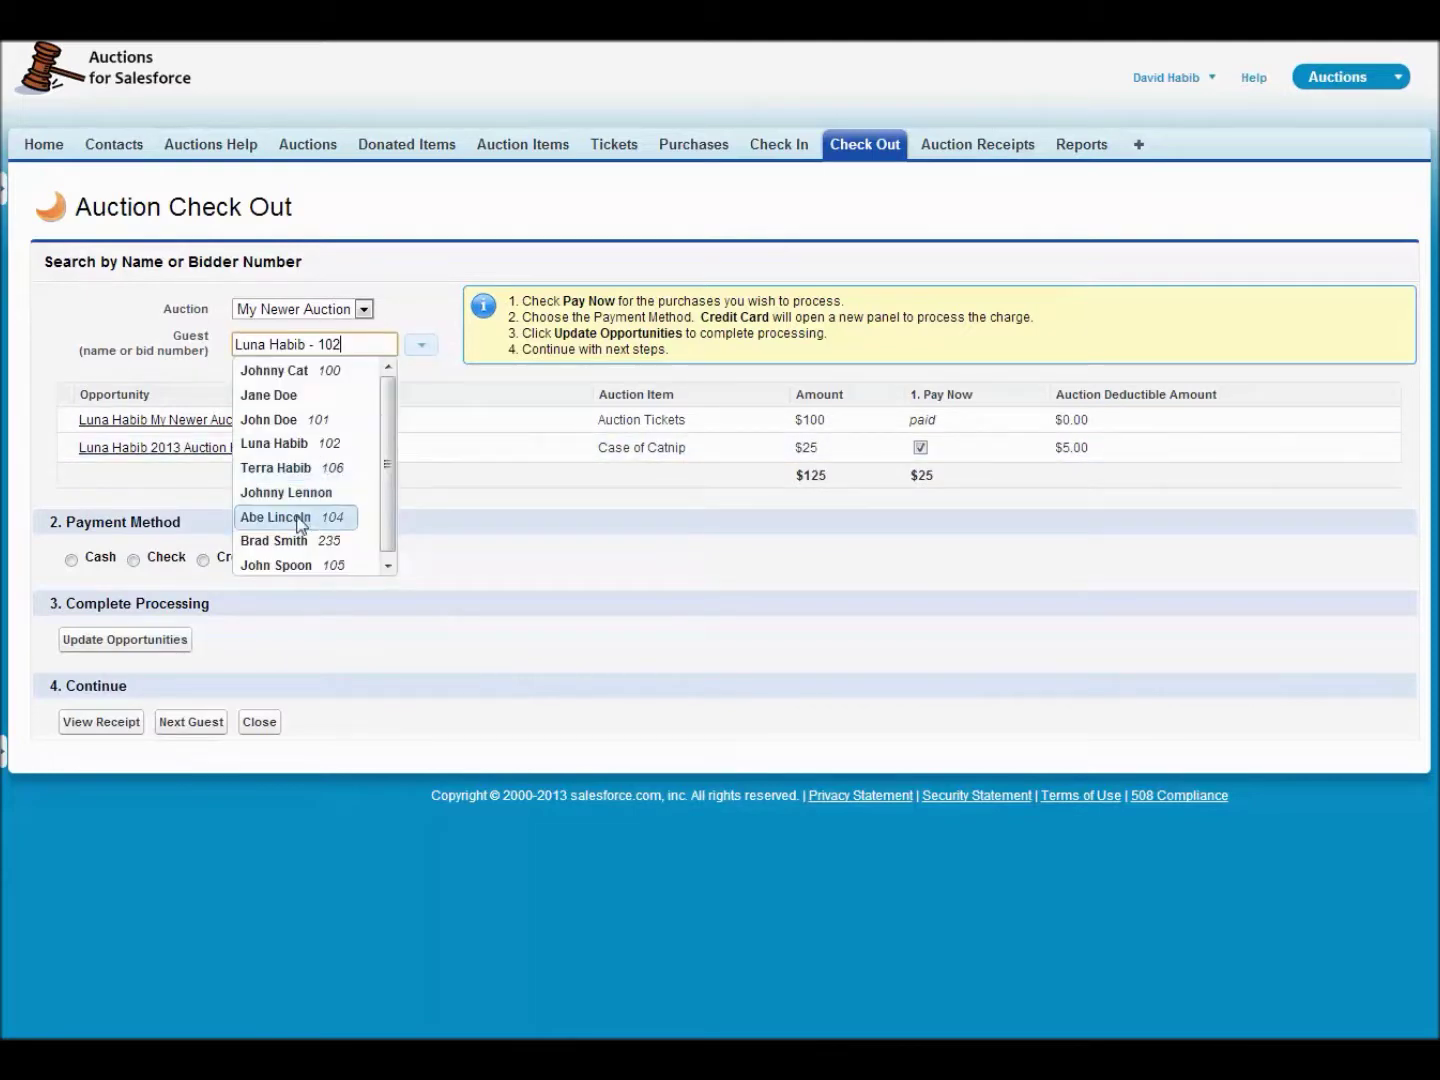
- Search for and reselect the second guest, bidder 102, on the check out page
click(289, 445)
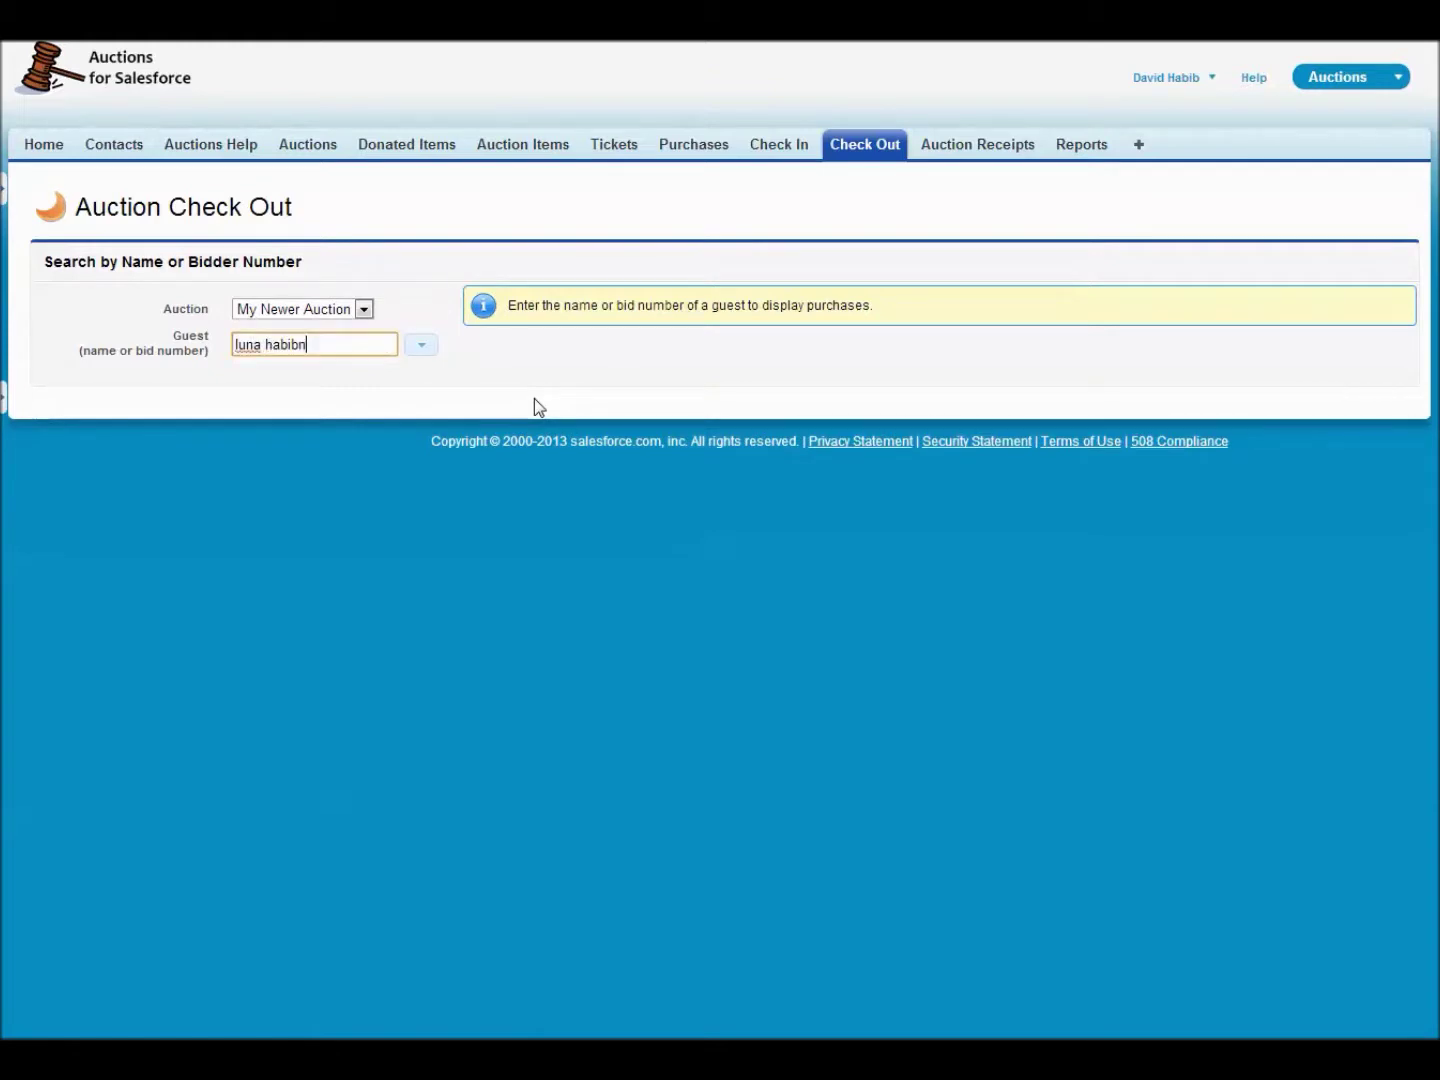
click(354, 383)
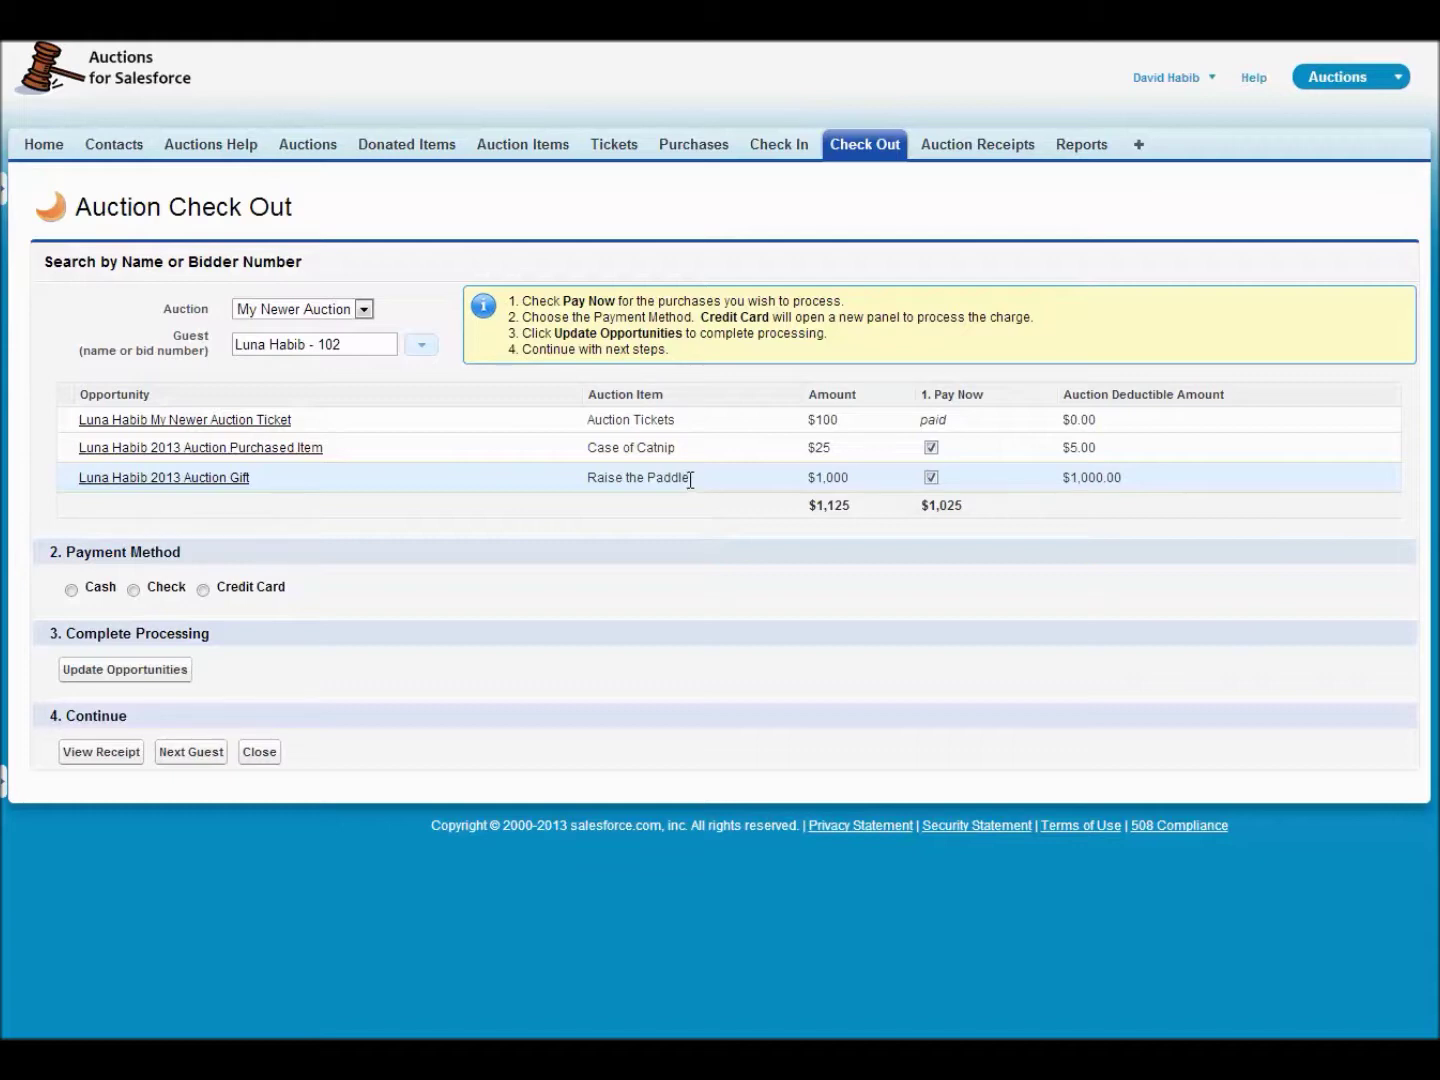
- Exclude the $1,000 Raise the Paddle gift and record only the $25 Case of Catnip as paid
click(931, 478)
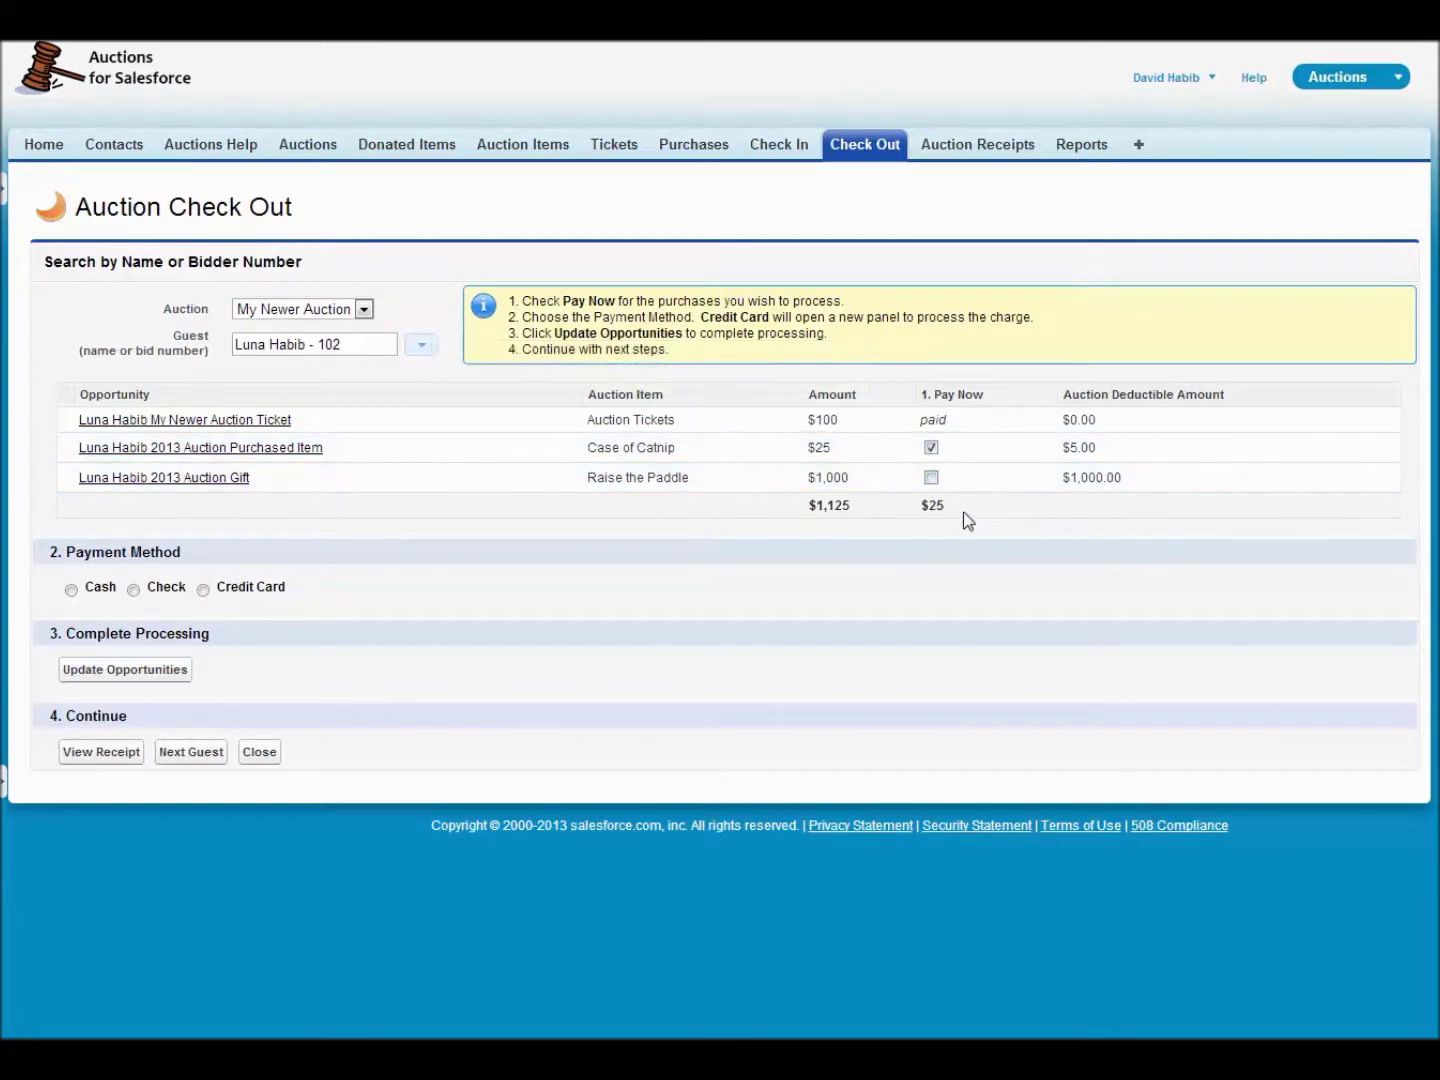
drag(944, 506, 920, 502)
click(153, 672)
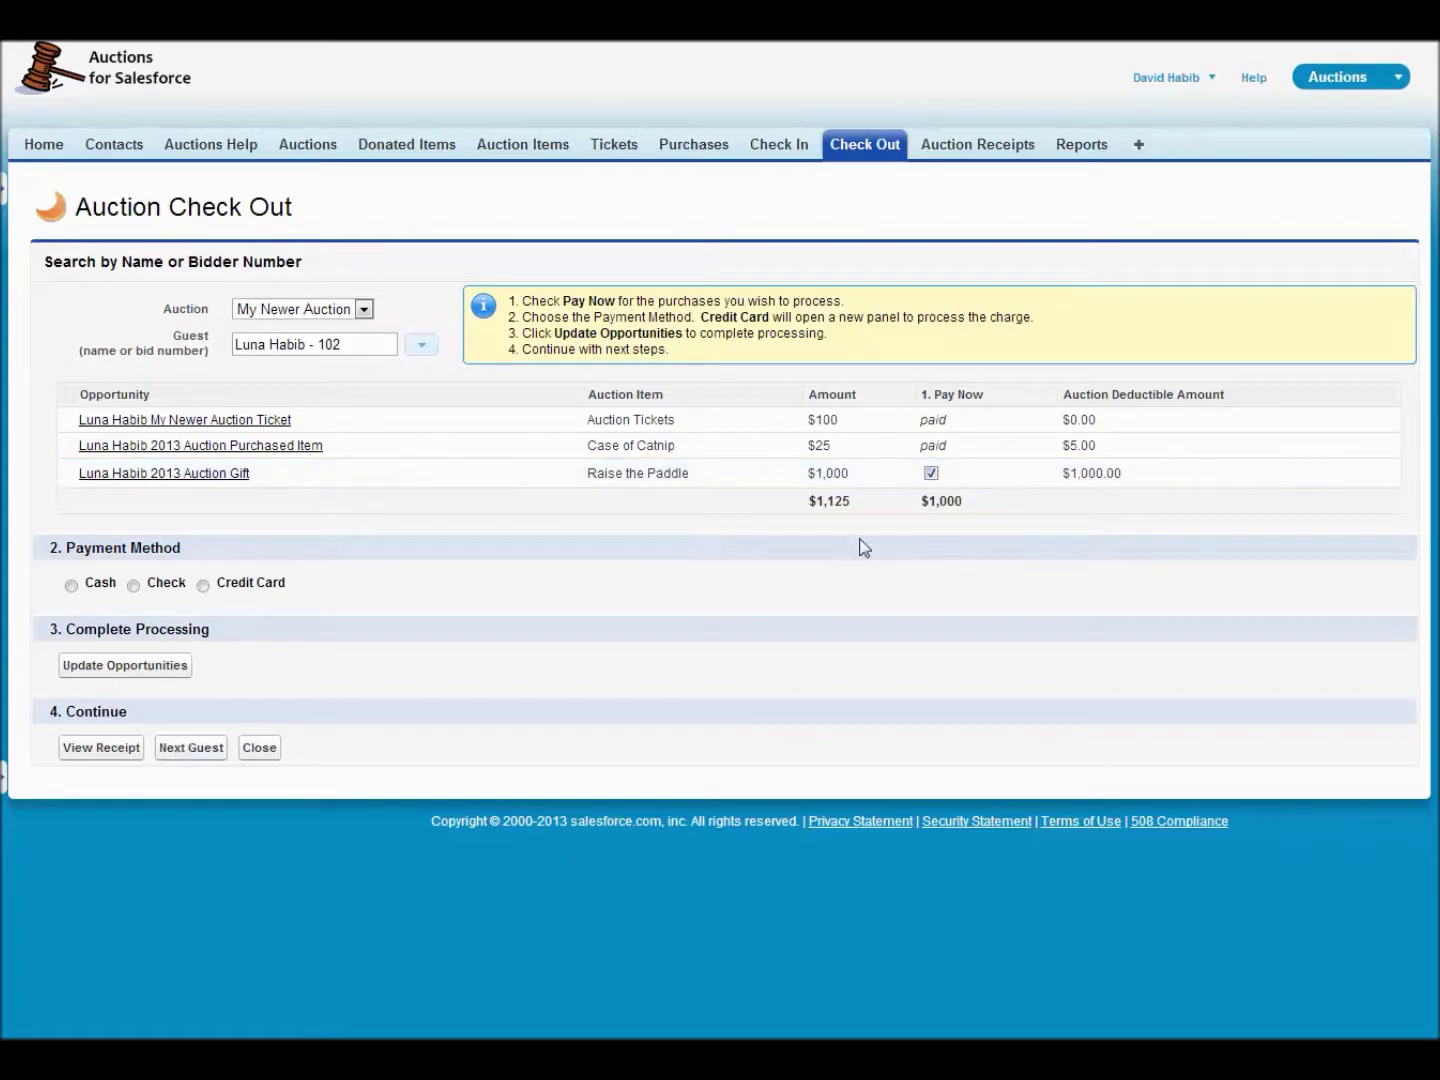
click(209, 757)
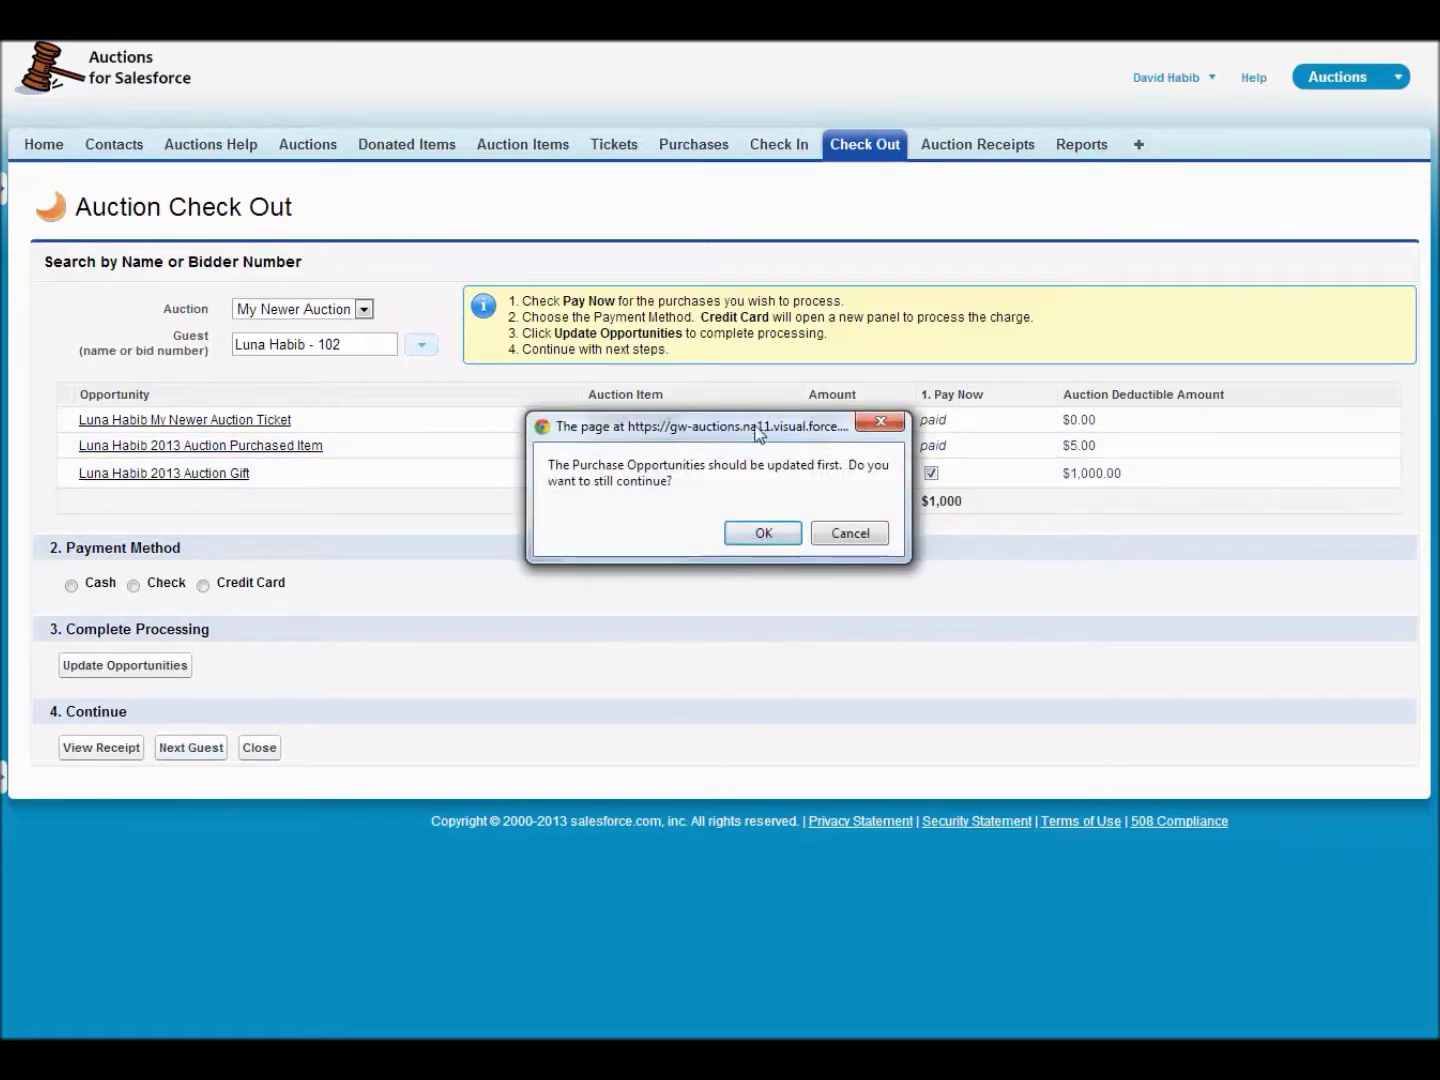
drag(757, 430, 629, 525)
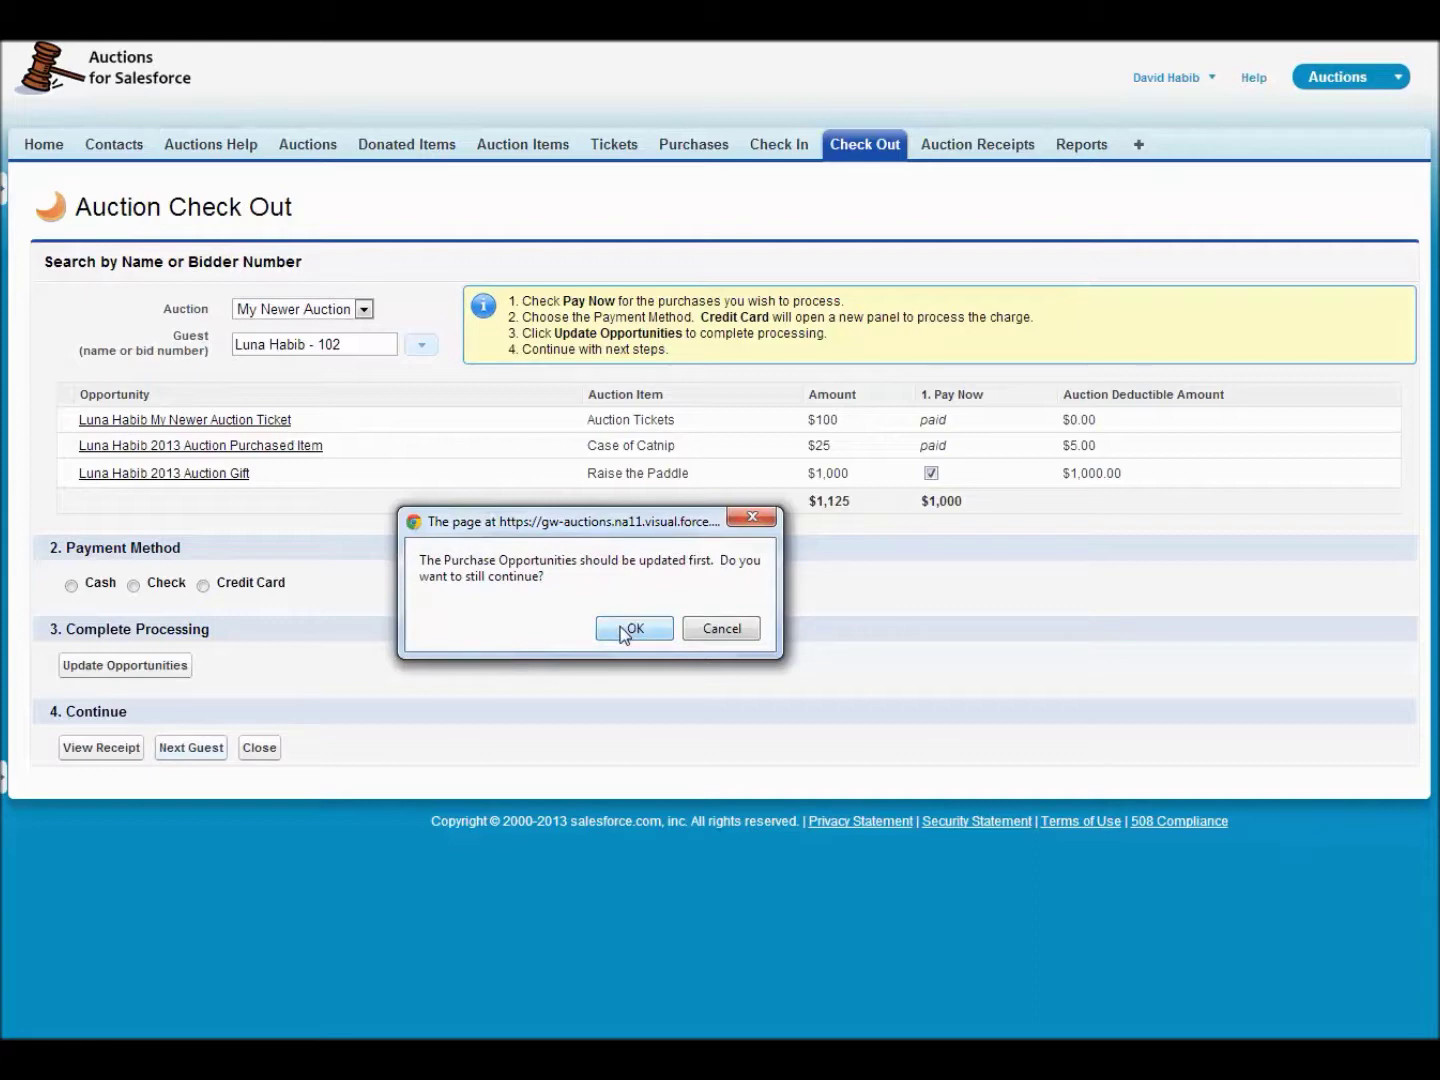
click(630, 629)
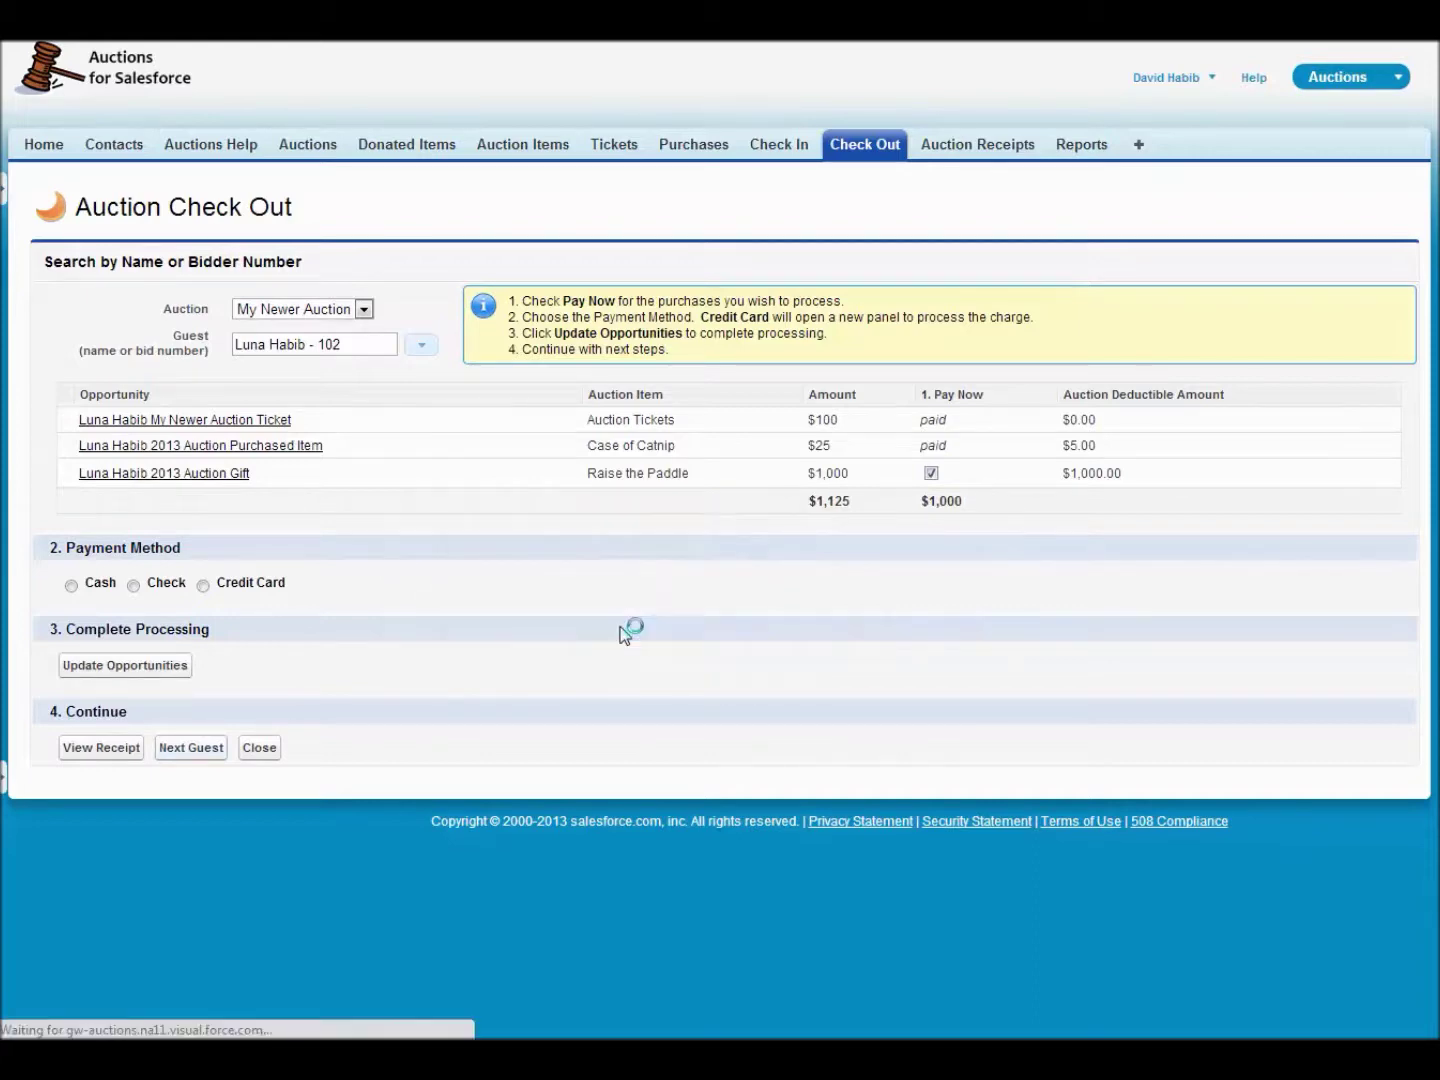